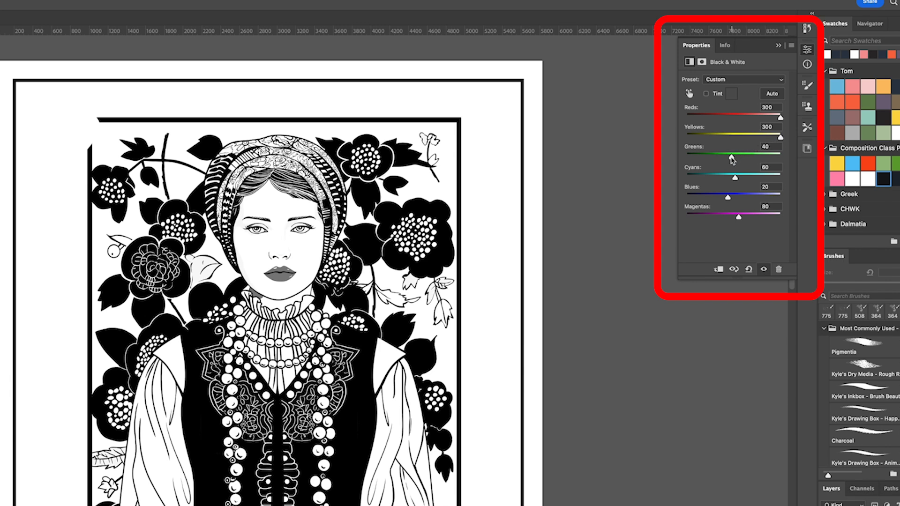
Raise the Greens, Cyans, Blues and Magentas values of the Black & White adjustment to 300
left_click_drag(735, 178, 797, 180)
left_click_drag(728, 197, 825, 218)
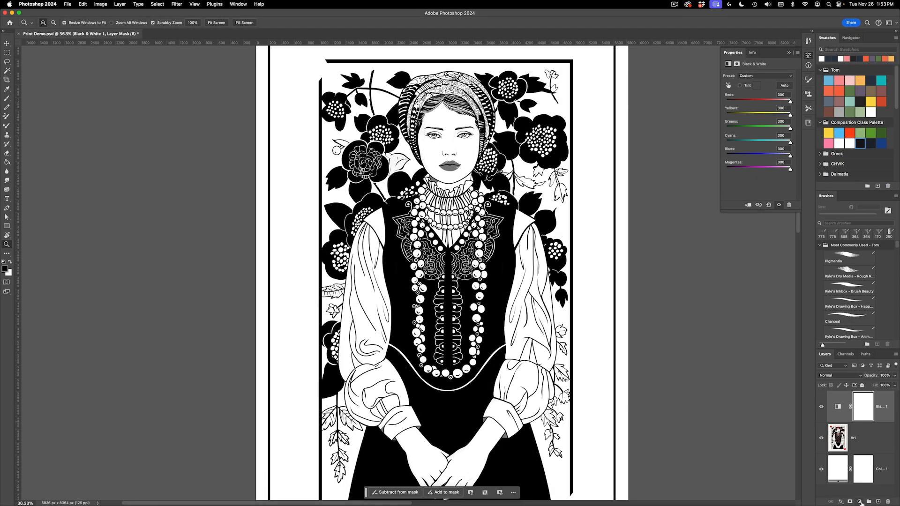
Add a Threshold adjustment layer above the Black & White adjustment
left_click(860, 502)
left_click(861, 503)
left_click(860, 502)
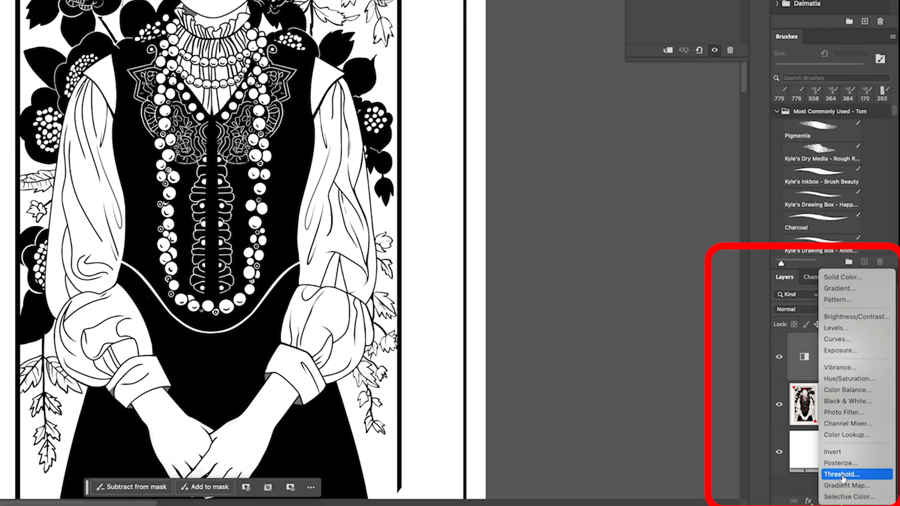
left_click(842, 475)
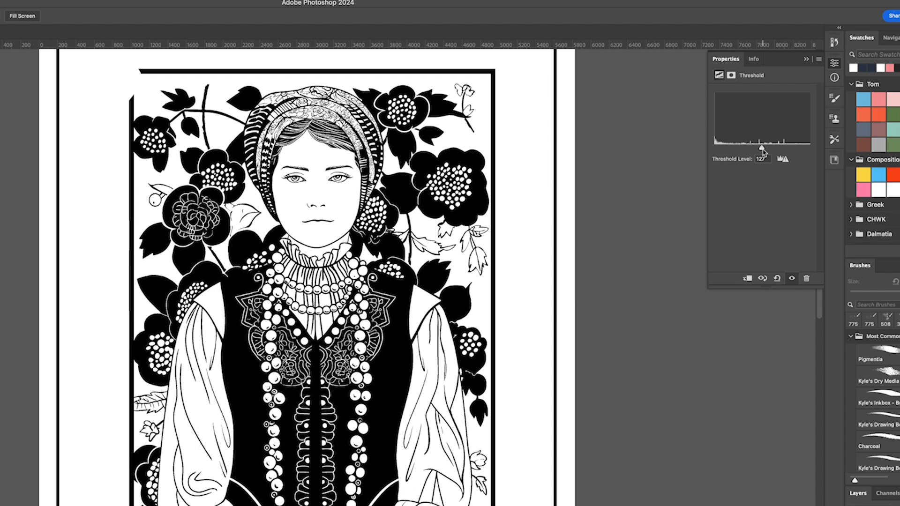
Try lowering the threshold level to 1 and examine the linework of the headscarf up close
left_click_drag(762, 150, 763, 150)
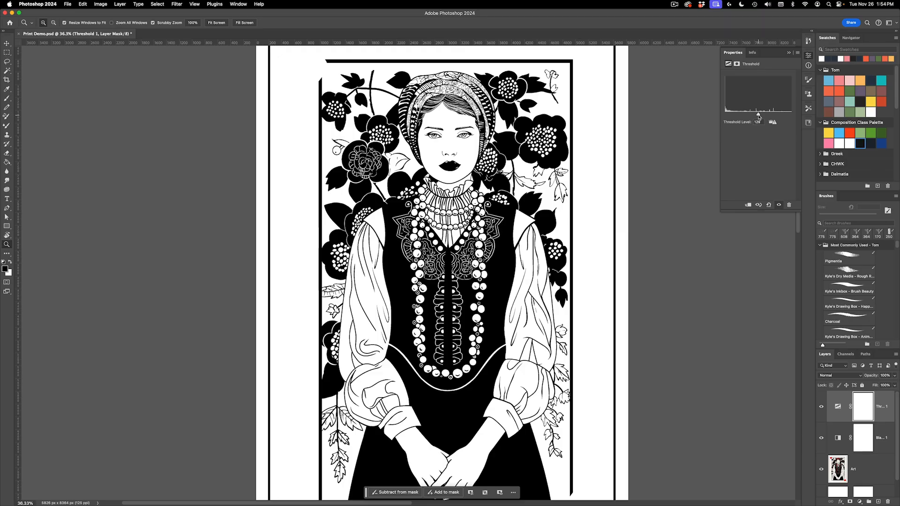
left_click_drag(758, 116, 758, 116)
left_click_drag(445, 82, 554, 101)
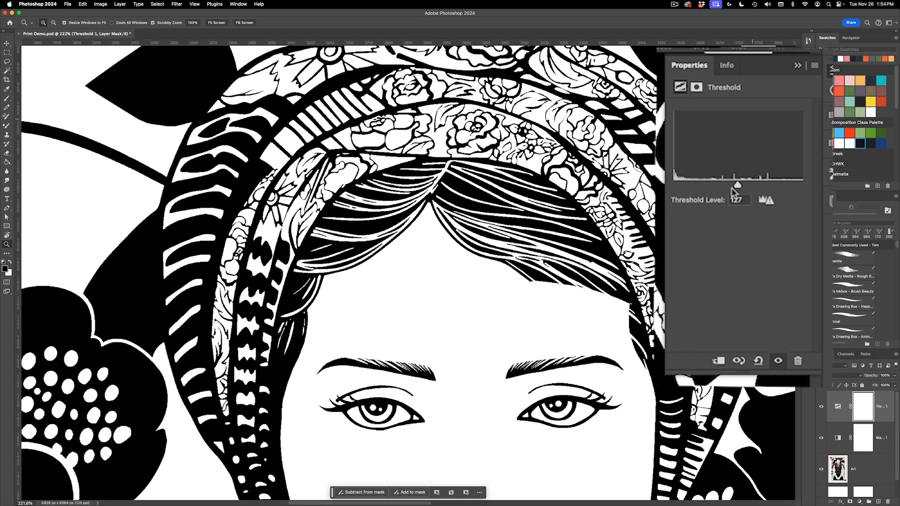
left_click_drag(738, 185, 662, 186)
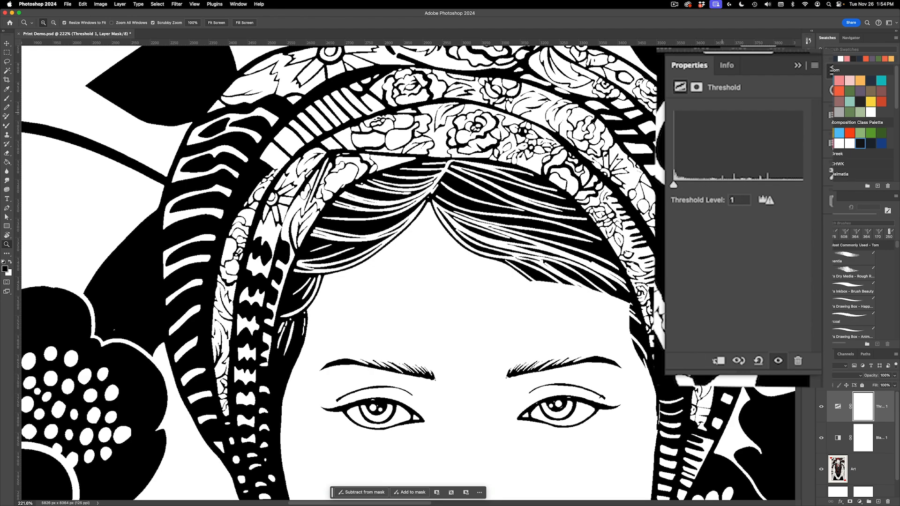
left_click_drag(531, 107, 623, 111)
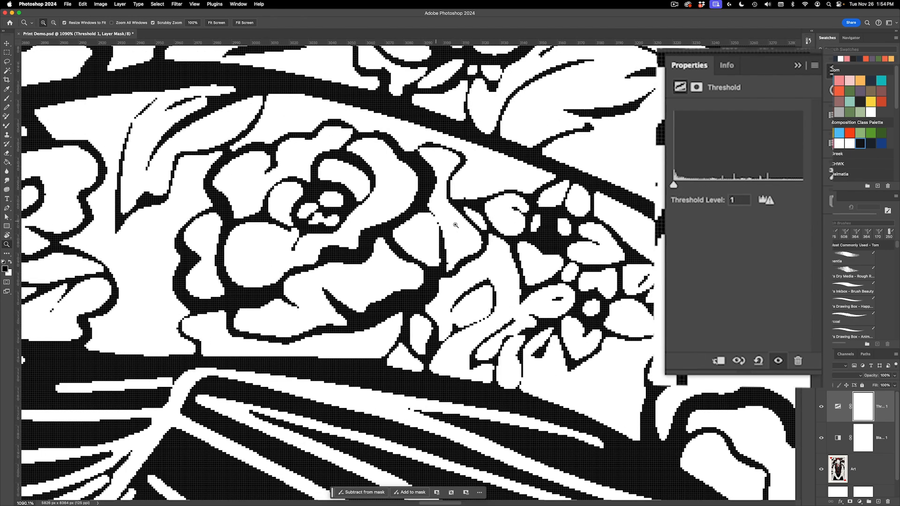
mouse_move(674, 185)
left_mouse_down()
mouse_move(732, 188)
mouse_move(674, 185)
left_mouse_up()
left_click_drag(526, 165, 436, 170)
left_click_drag(543, 183, 486, 164)
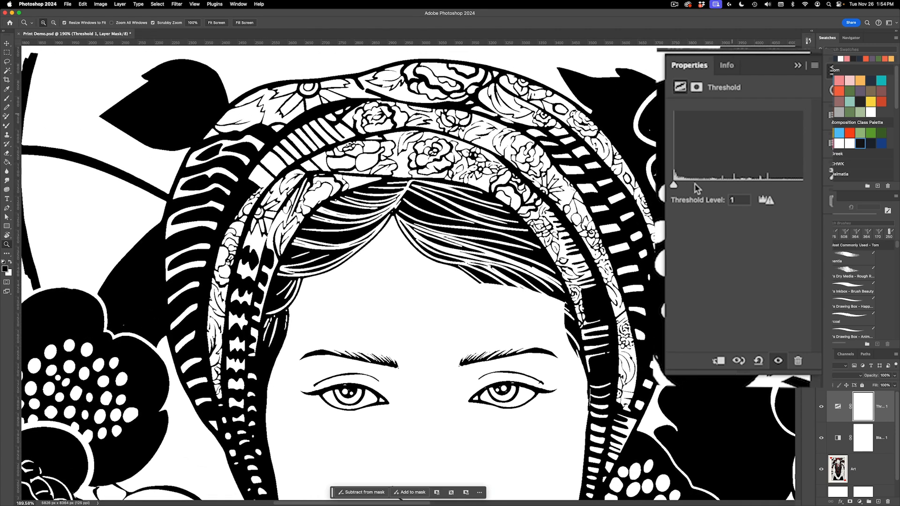
Set the threshold level to 127
left_click_drag(674, 185, 739, 187)
scroll(449, 230, "down", 5)
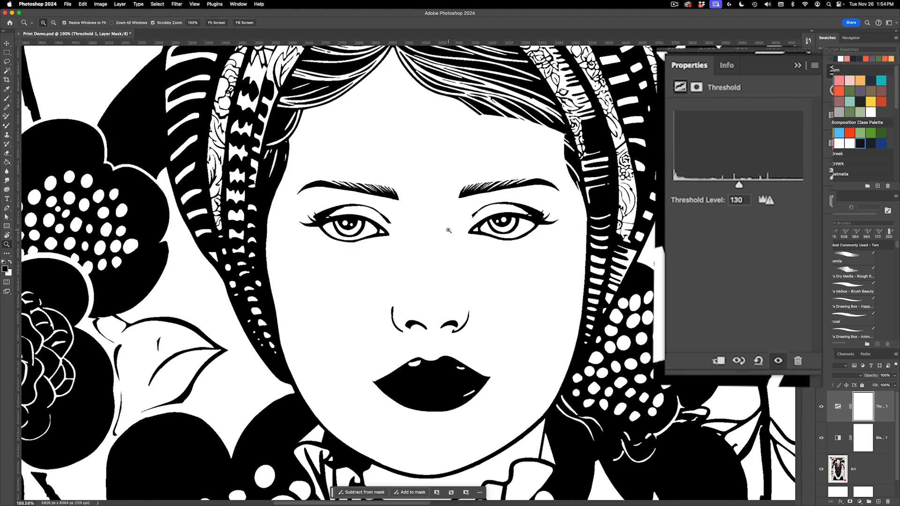
left_click(736, 199)
key("Down")
key("Down")
key("Down")
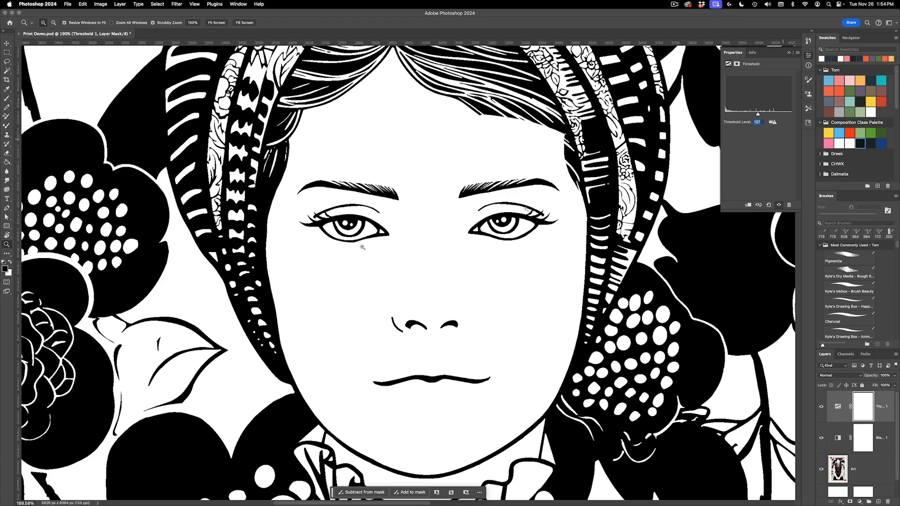
Duplicate the Art layer beneath the Black & White and Threshold adjustments
scroll(366, 243, "down", 10)
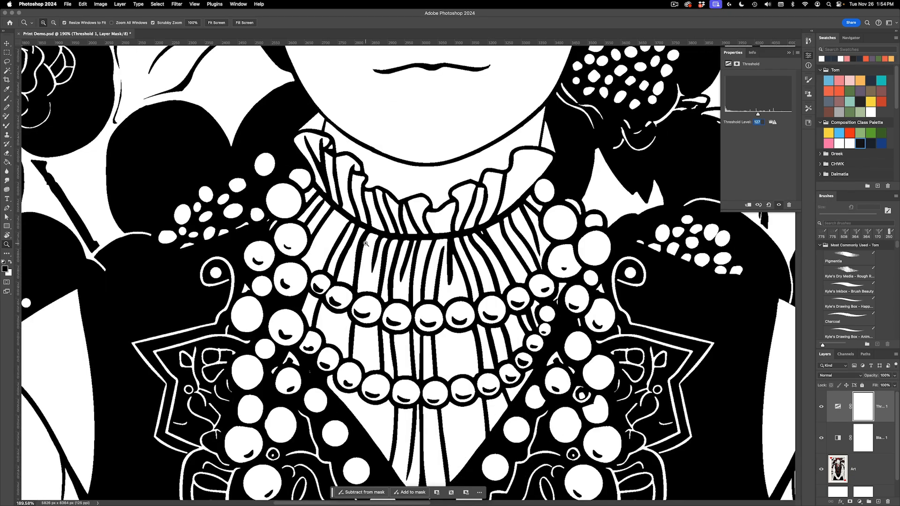
scroll(366, 243, "up", 7)
scroll(366, 243, "down", 4)
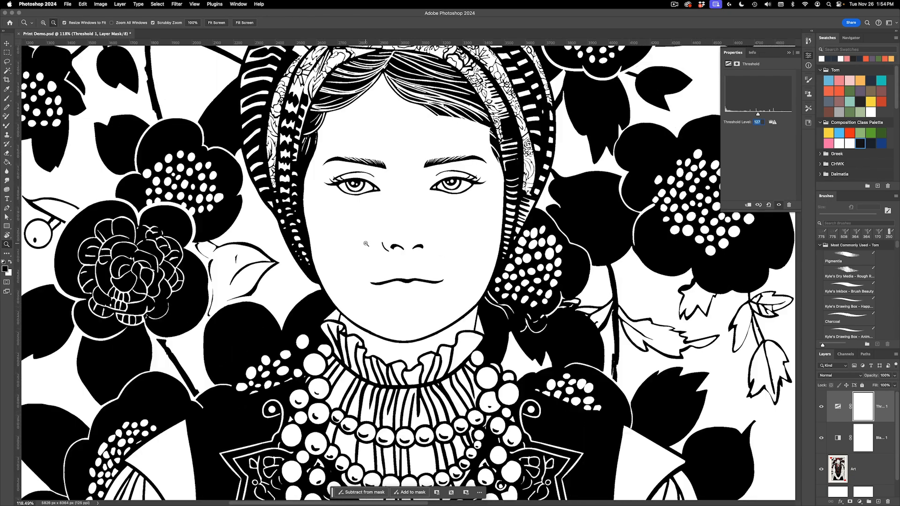
scroll(366, 244, "down", 5)
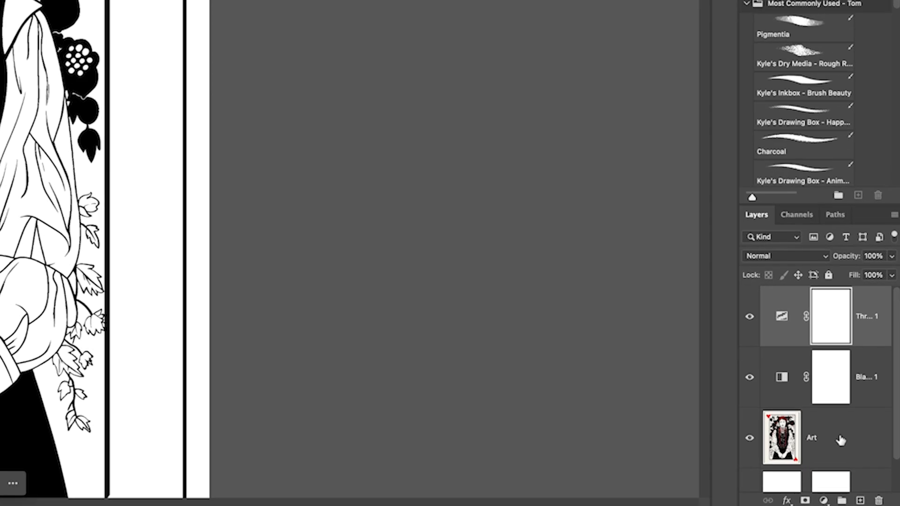
scroll(868, 469, "down", 1)
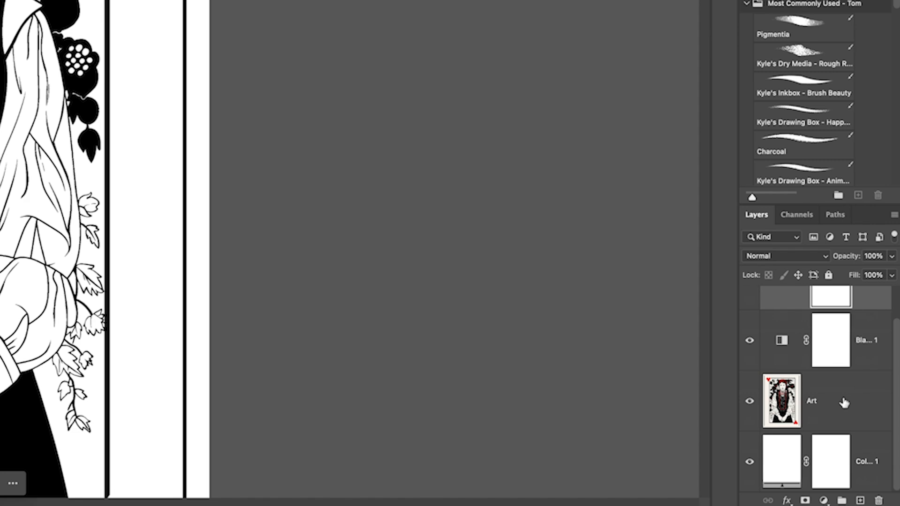
left_click_drag(832, 405, 861, 501)
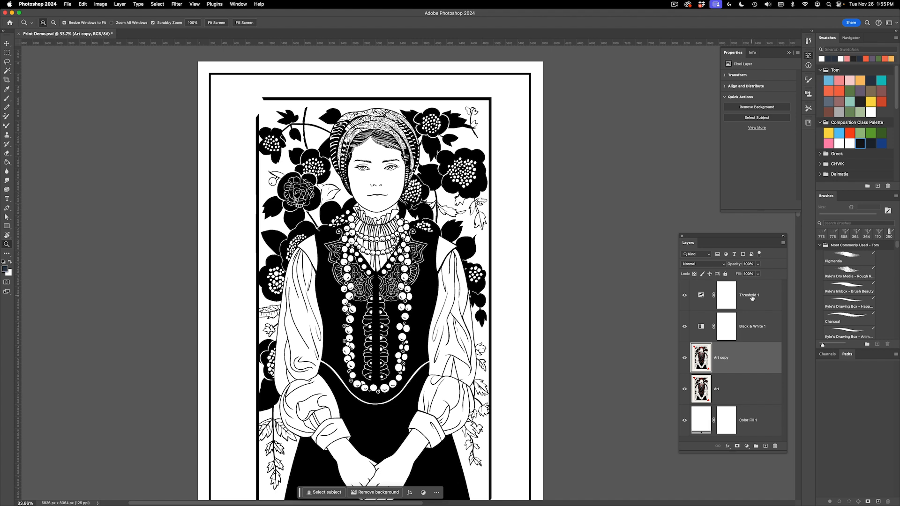
Group the copied Art layer with the Black & White and Threshold adjustments and name the group Black
left_click(752, 297, "shift")
left_click(752, 370)
left_click(753, 301, "shift")
key("super+g")
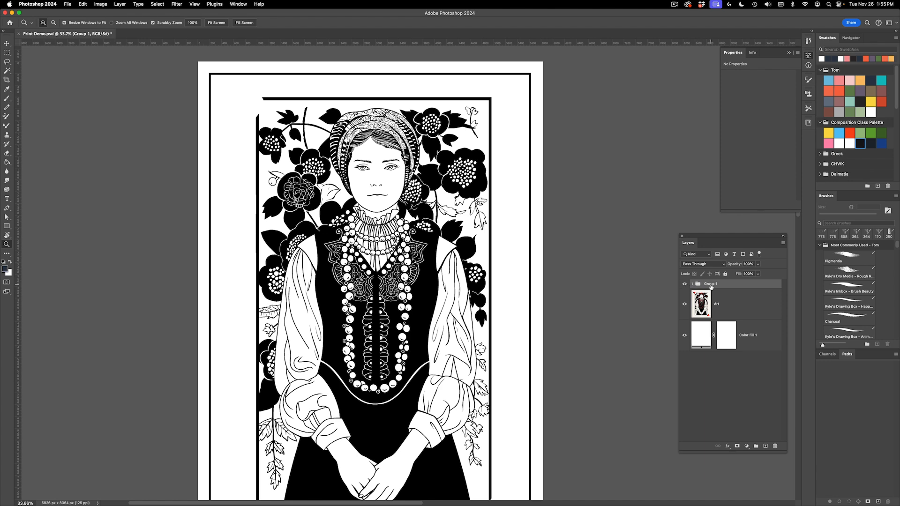
type("Black")
key("Return")
Hide the Black group and move the original Art layer above it
left_click(685, 284)
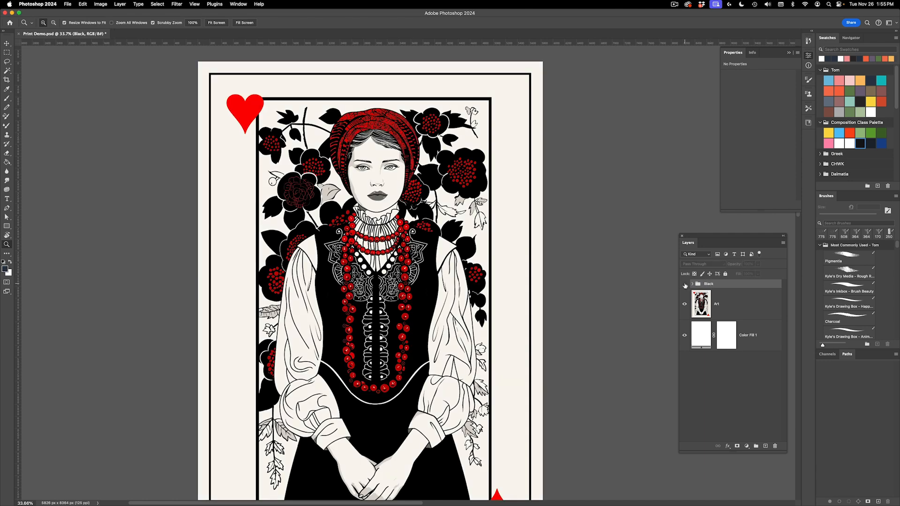
left_click(724, 311)
left_click_drag(739, 315, 730, 281)
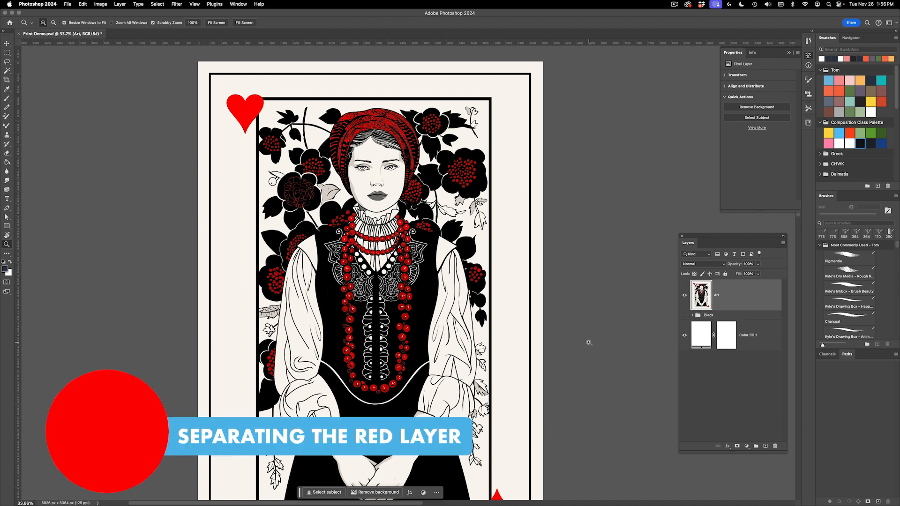
key("super+z")
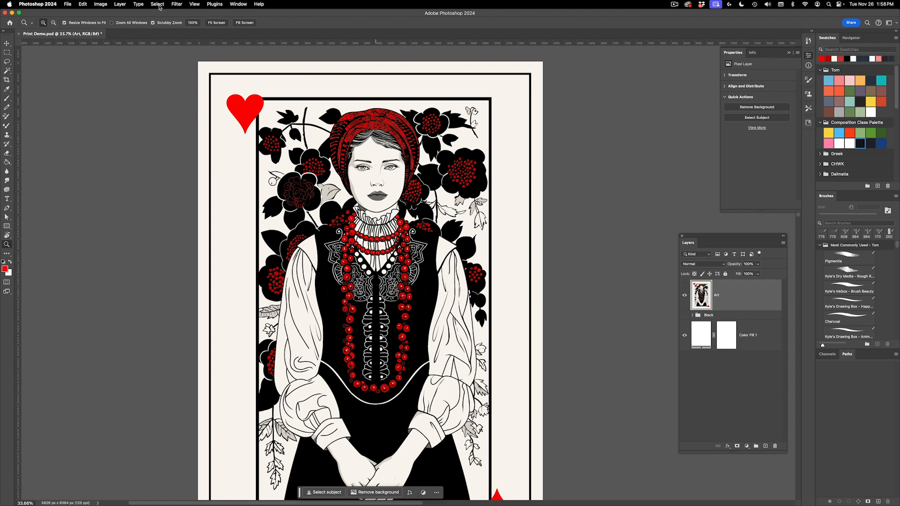
Start a Color Range selection with the Image preview and sample the red of the lower heart
left_click(158, 5)
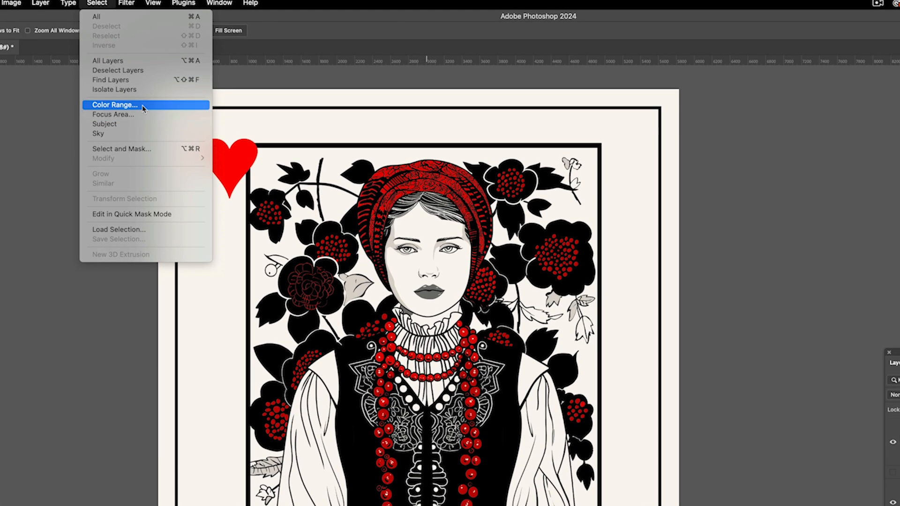
left_click(142, 105)
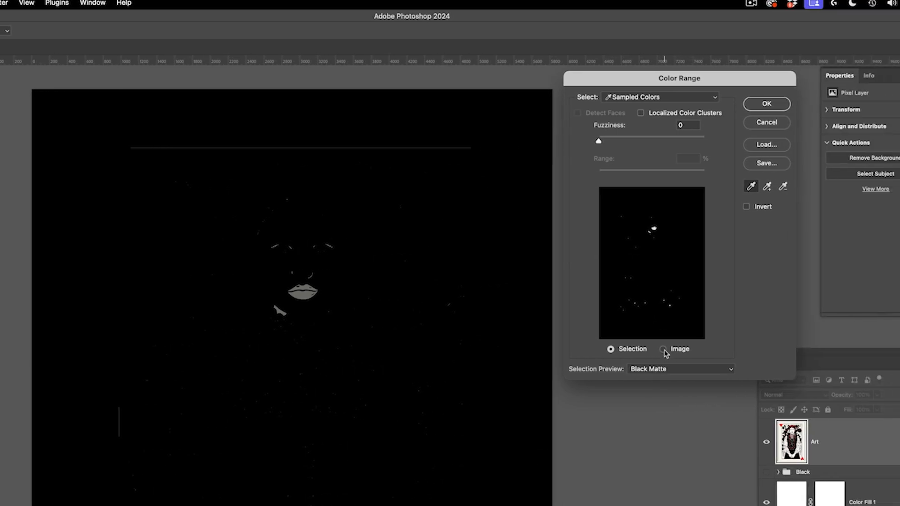
left_click(664, 351)
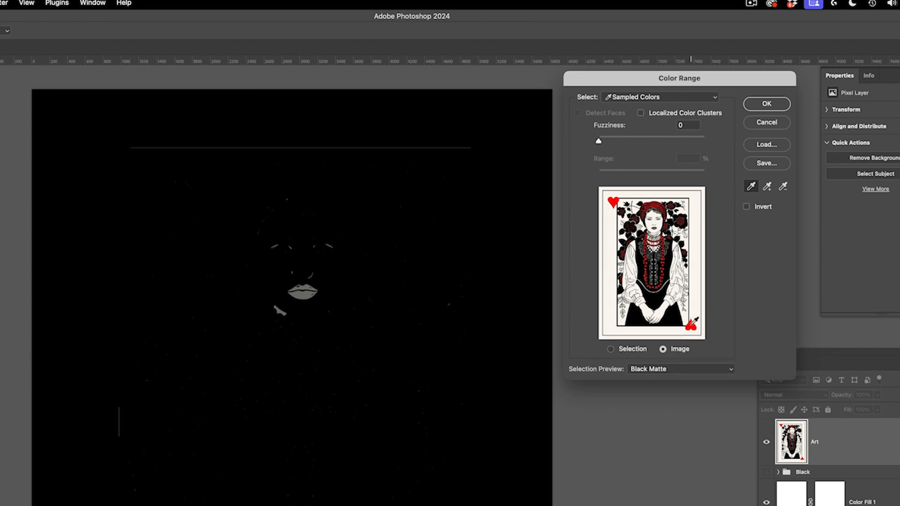
left_click(690, 326)
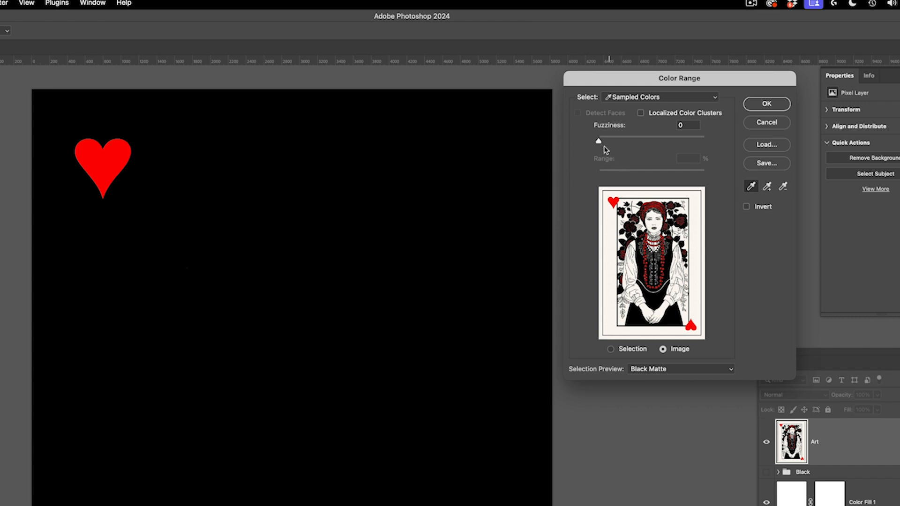
Set the Color Range fuzziness to 200, check the captured red areas along the artwork, and apply the selection
left_click_drag(599, 143, 719, 143)
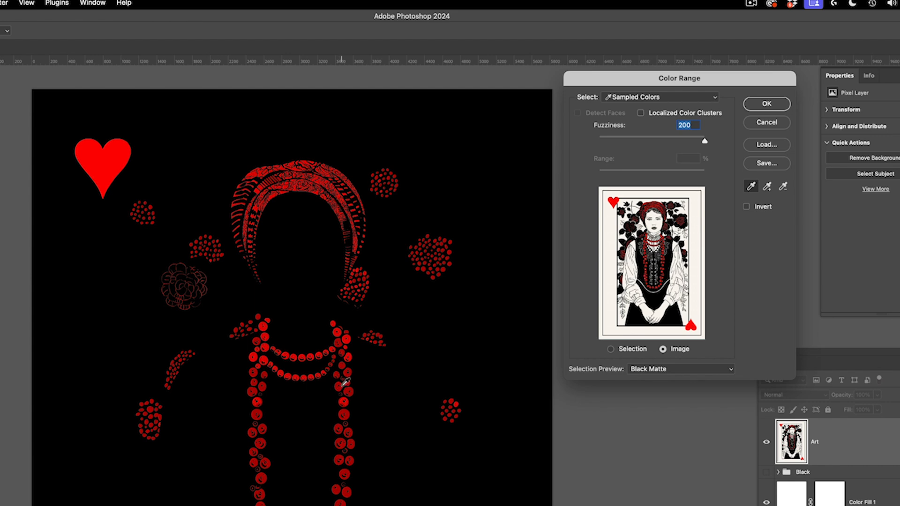
scroll(345, 382, "up", 4)
scroll(346, 382, "up", 10)
scroll(345, 382, "down", 10)
scroll(345, 382, "down", 5)
left_click_drag(621, 97, 661, 96)
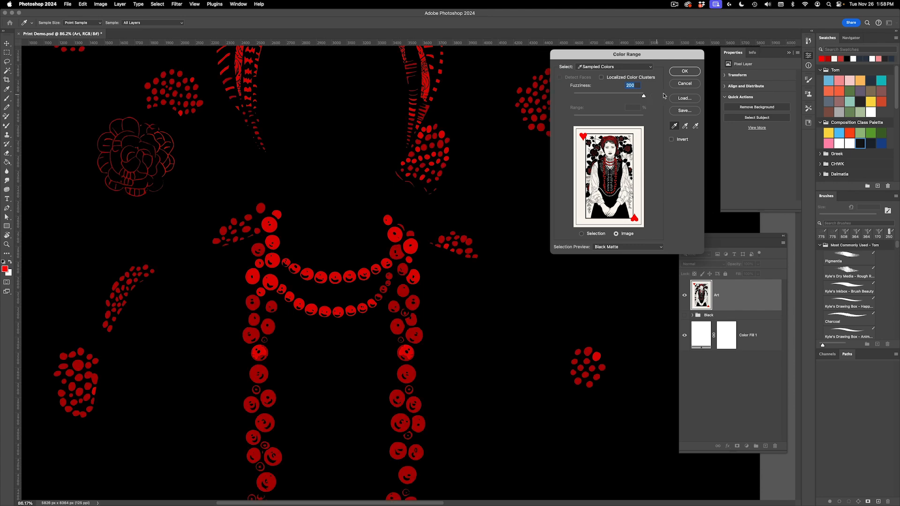
scroll(428, 229, "up", 8)
scroll(430, 234, "down", 4)
scroll(431, 234, "down", 8)
scroll(441, 227, "up", 1)
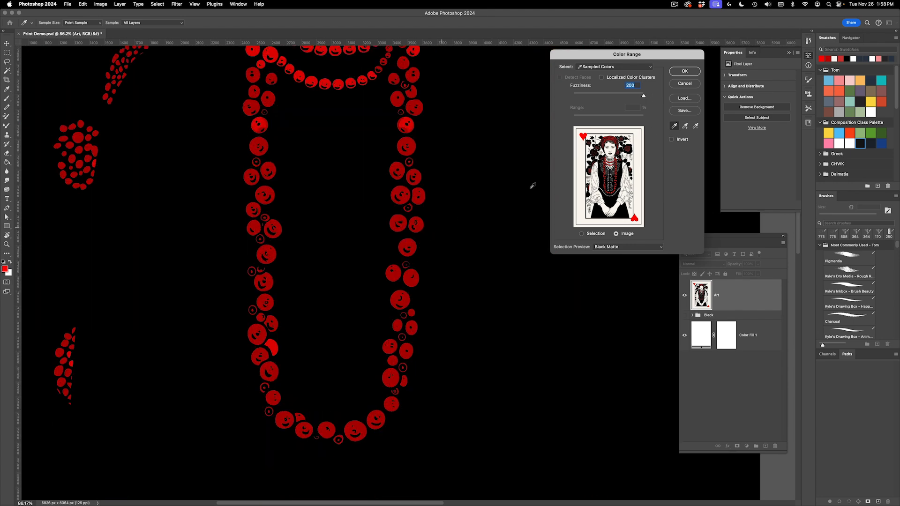
left_click(685, 71)
Add a Solid Color fill layer from the red selection with the pink colour #ff8aae
key("z")
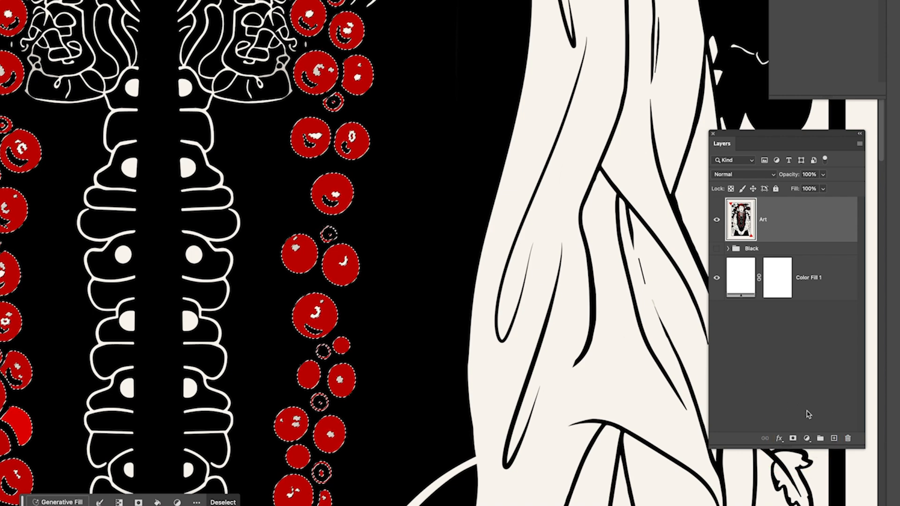
left_click(806, 438)
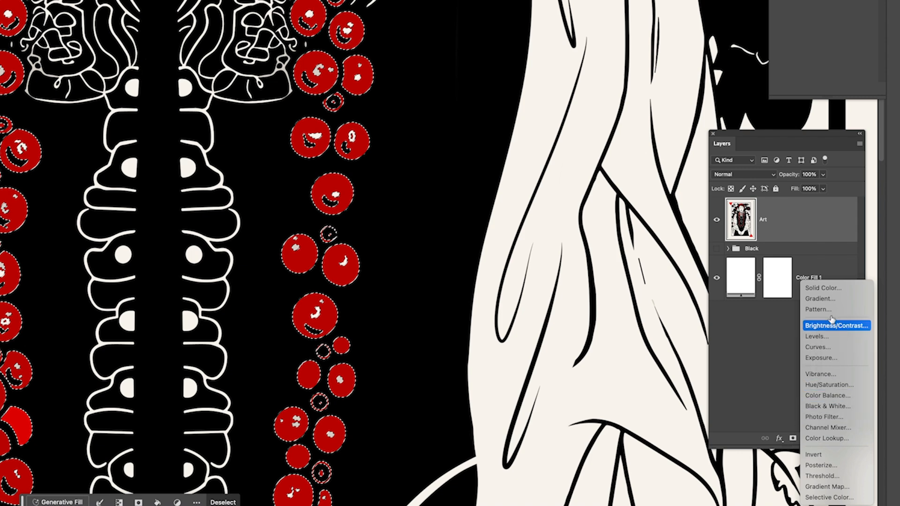
left_click(824, 288)
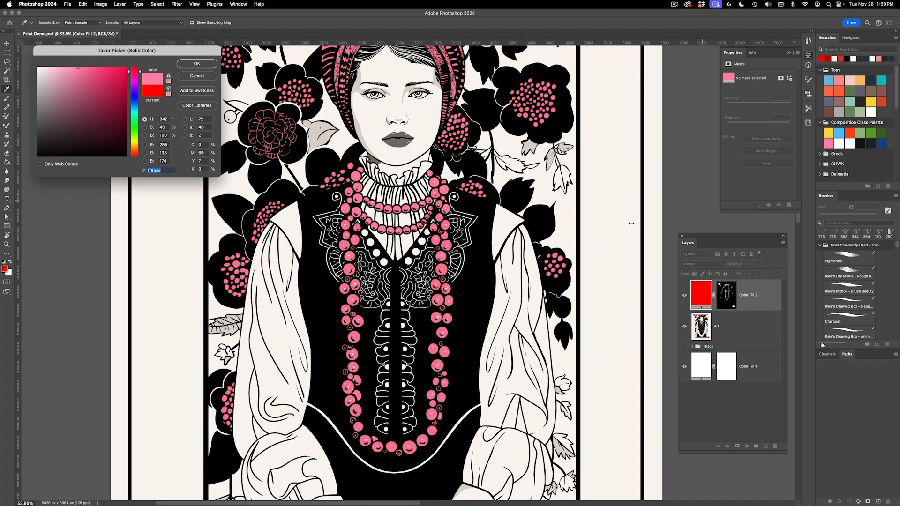
left_click(184, 68)
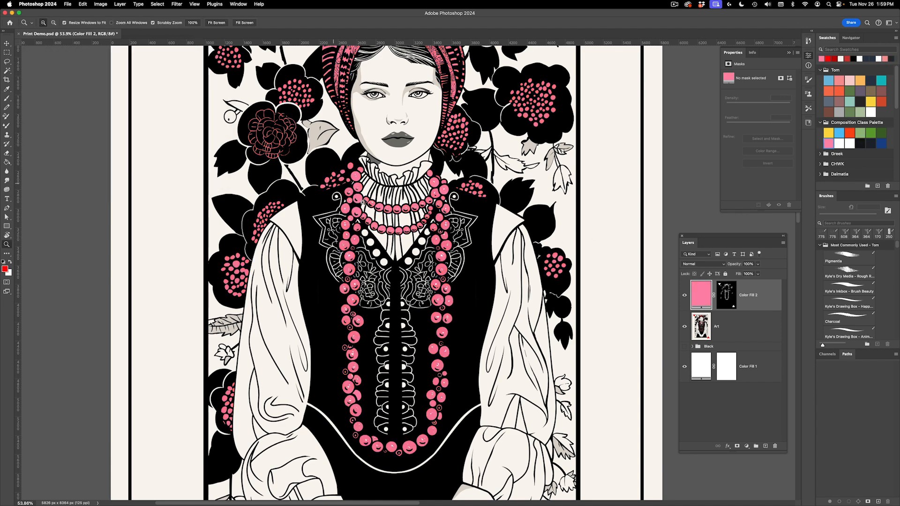
Hide the Art layer, and show and expand the Black group beneath the pink fill
scroll(441, 251, "up", 5)
scroll(441, 250, "down", 1)
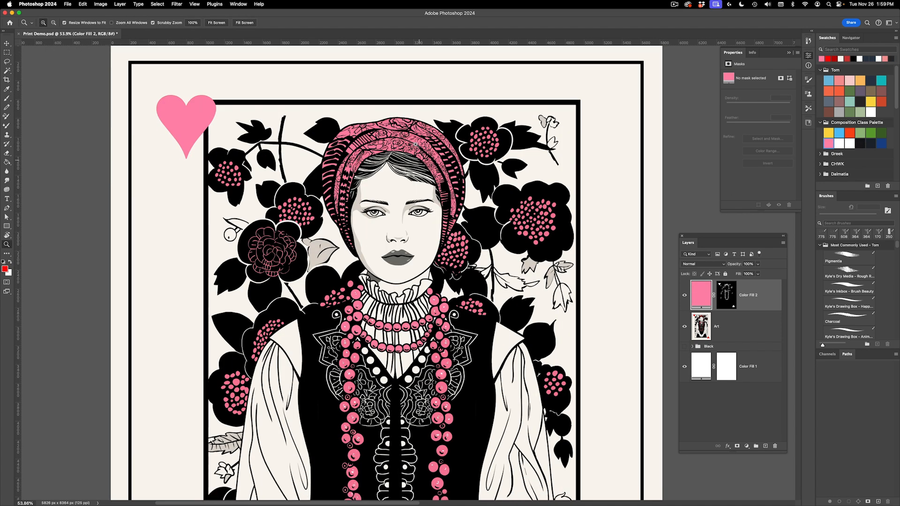
left_click_drag(405, 128, 443, 142)
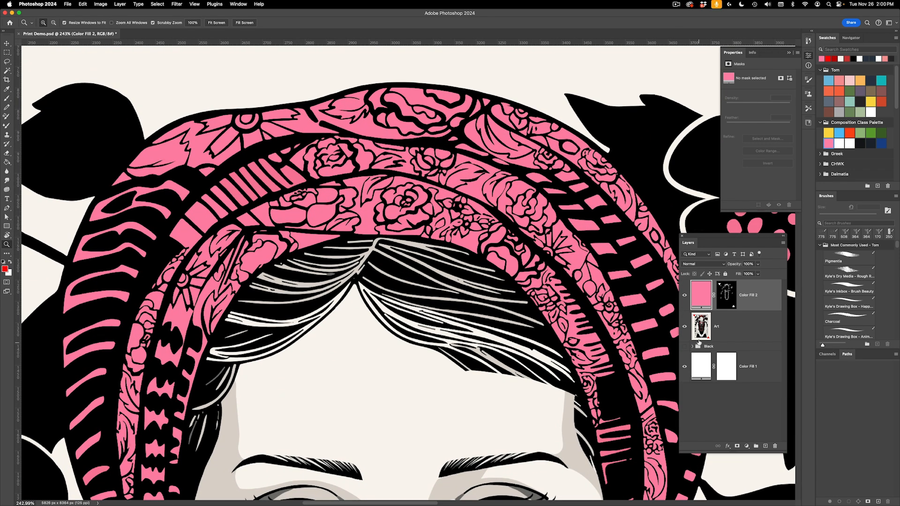
left_click(684, 327)
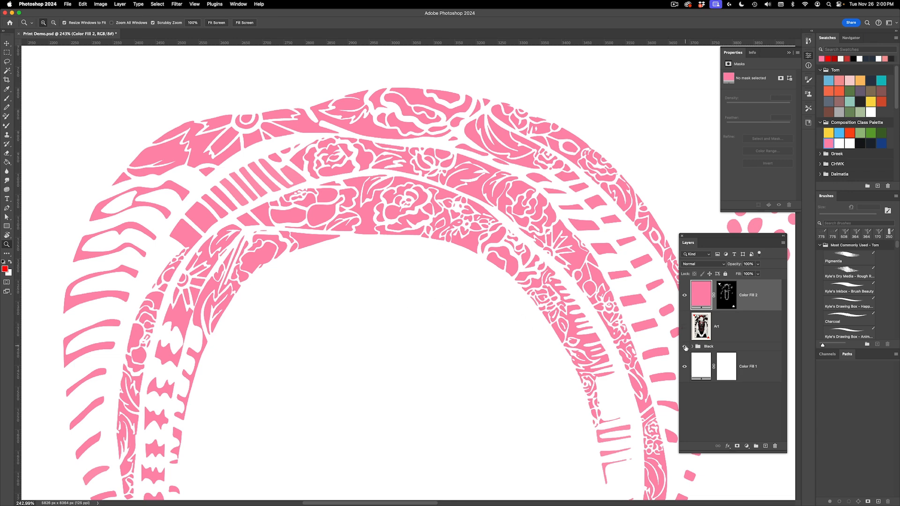
left_click(684, 347)
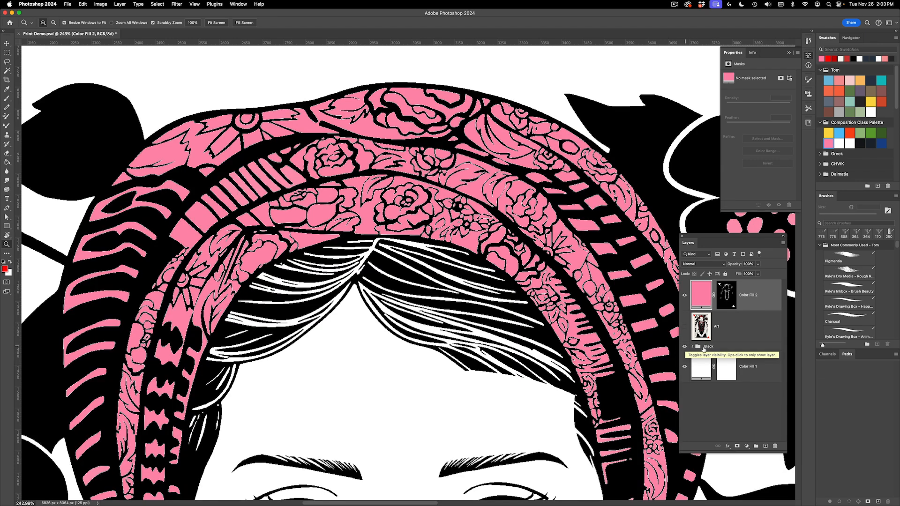
left_click(707, 349)
left_click(693, 347)
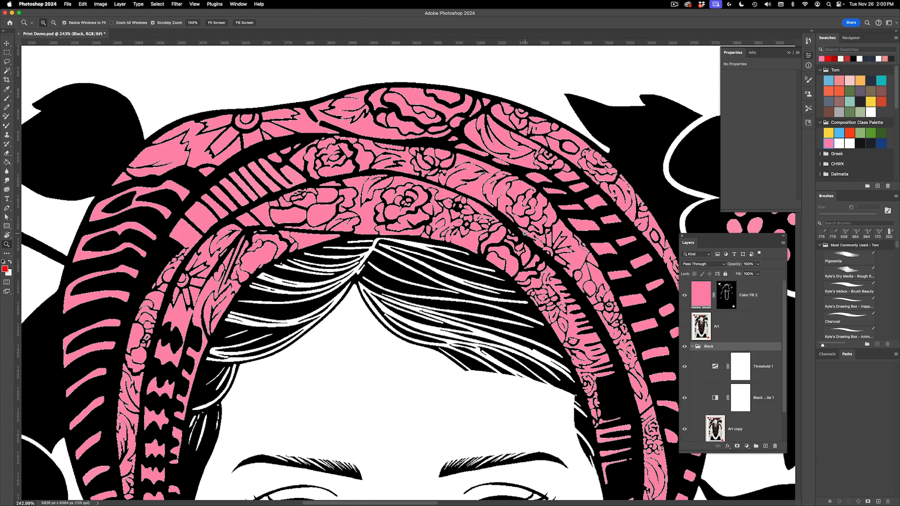
Collapse the Black group and examine how the pink fill meets the black linework across the headscarf
left_click(693, 347)
left_click_drag(338, 217, 377, 218)
left_click_drag(482, 230, 384, 230)
left_click_drag(422, 263, 356, 206)
left_click_drag(464, 174, 532, 175)
left_click_drag(456, 215, 407, 219)
left_click_drag(464, 233, 492, 206)
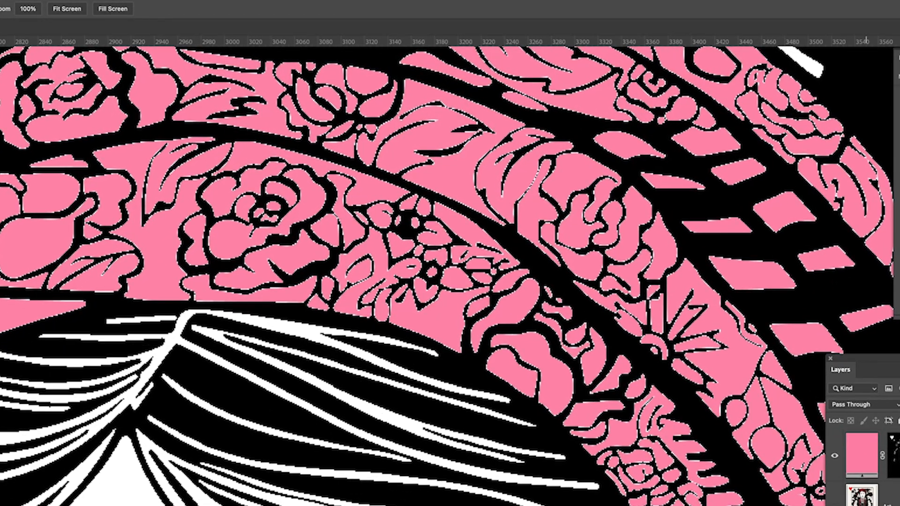
left_click_drag(666, 403, 598, 384)
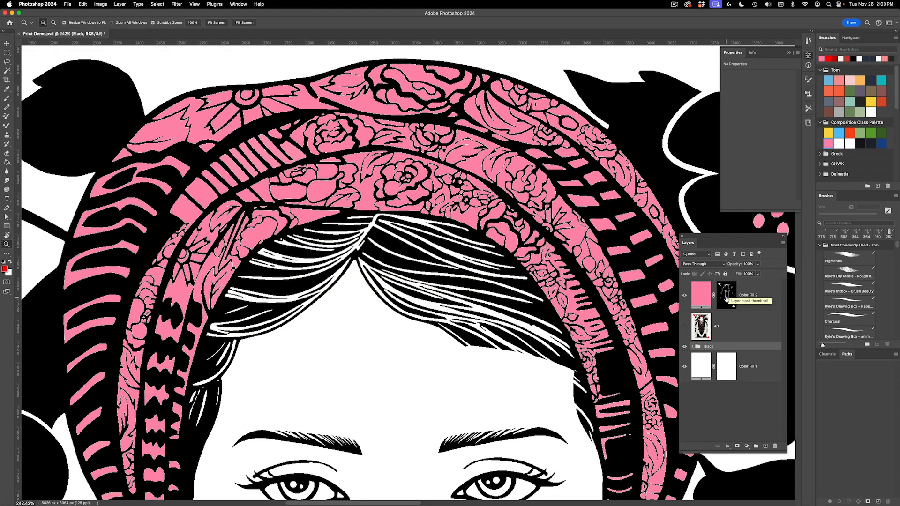
Load the pink fill layer's mask as a selection and expand the selection by 2 pixels
left_click(725, 295)
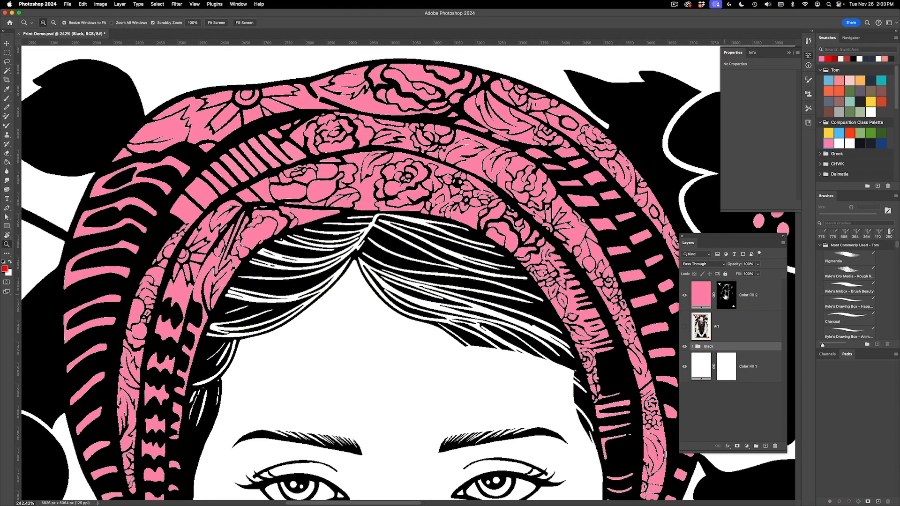
left_click(726, 293, "super")
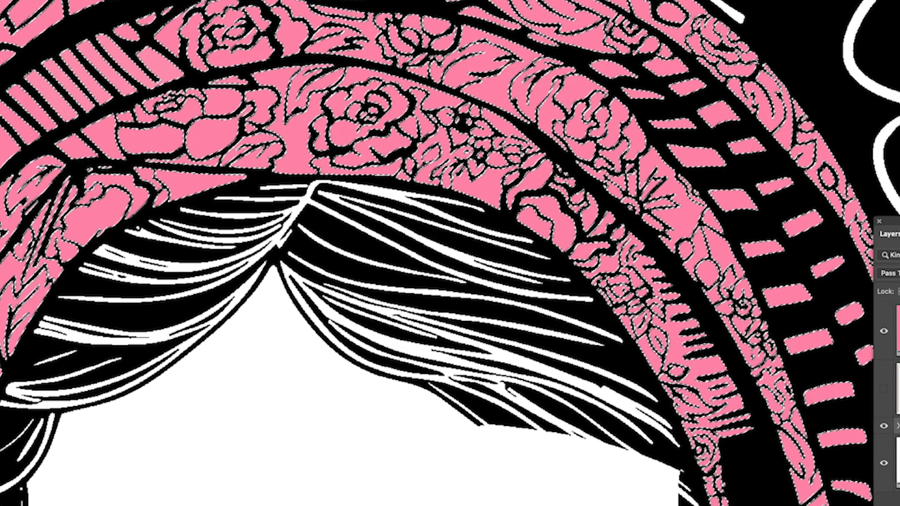
left_click(158, 5)
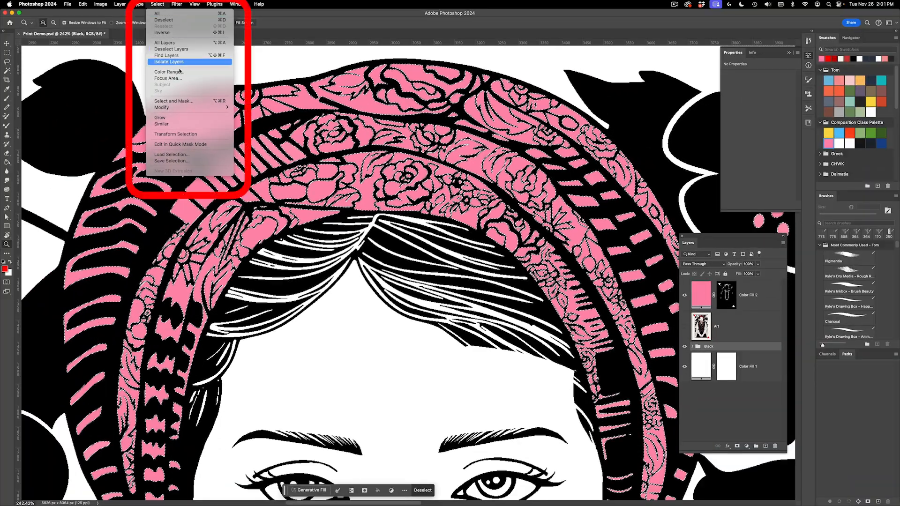
left_click(250, 120)
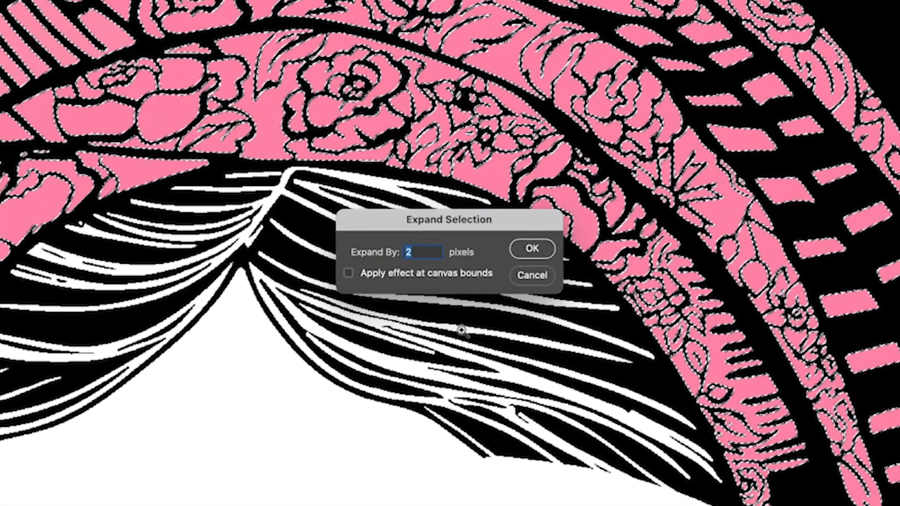
type("3")
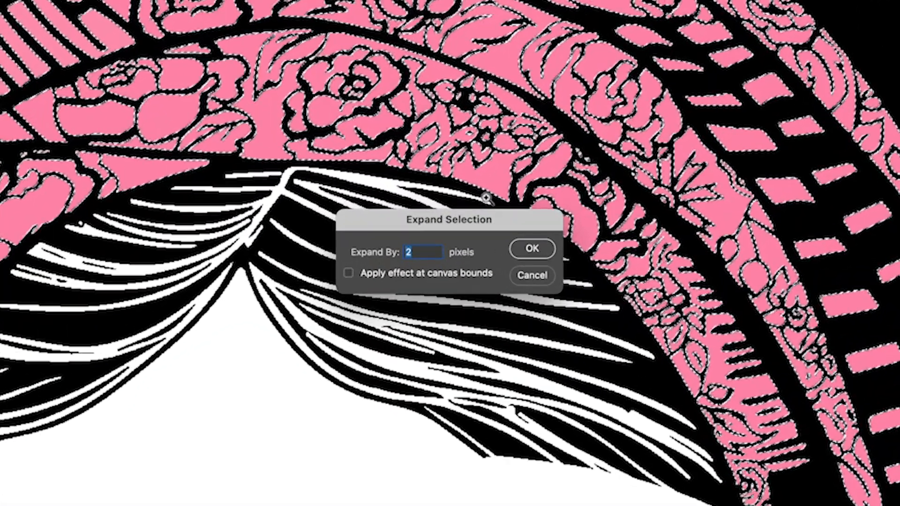
left_click(530, 252)
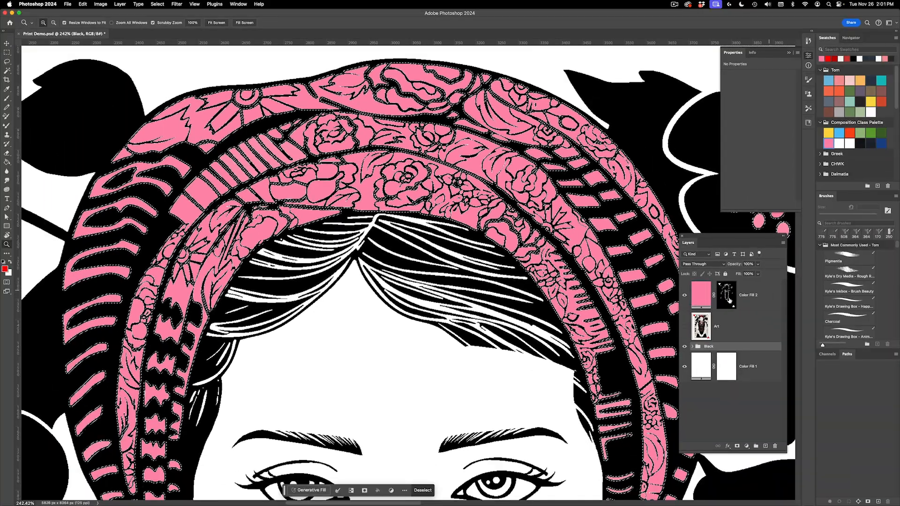
Hide the Color Fill 2 layer and add a Solid Color fill layer in pink #ff8aae from the expanded selection
left_click(703, 299)
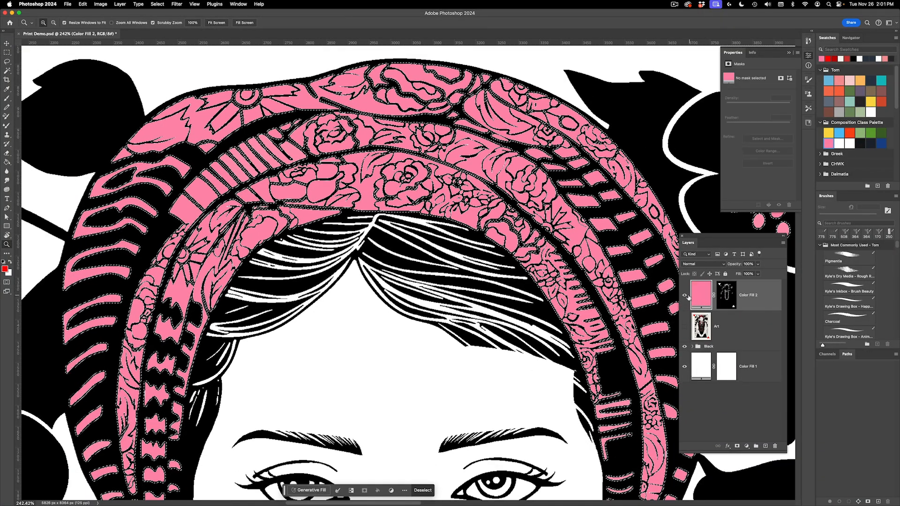
left_click(684, 296)
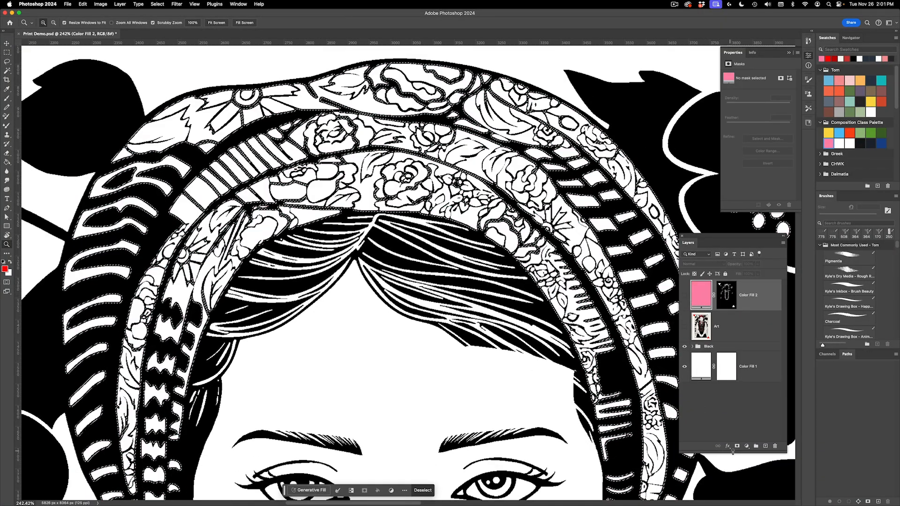
left_click(747, 447)
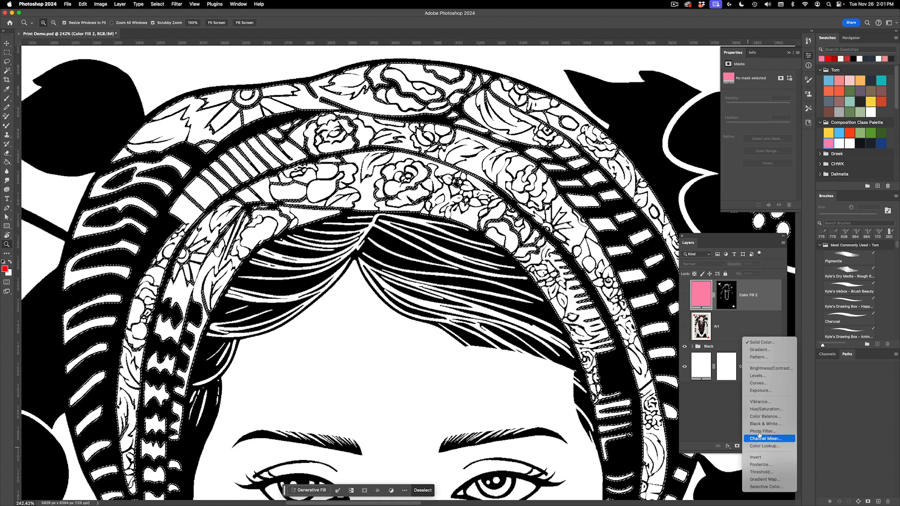
left_click(758, 341)
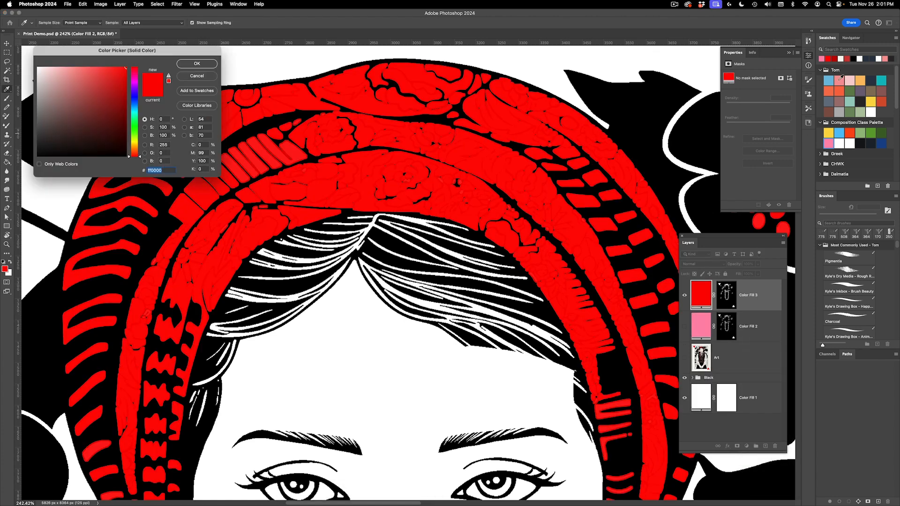
left_click(828, 142)
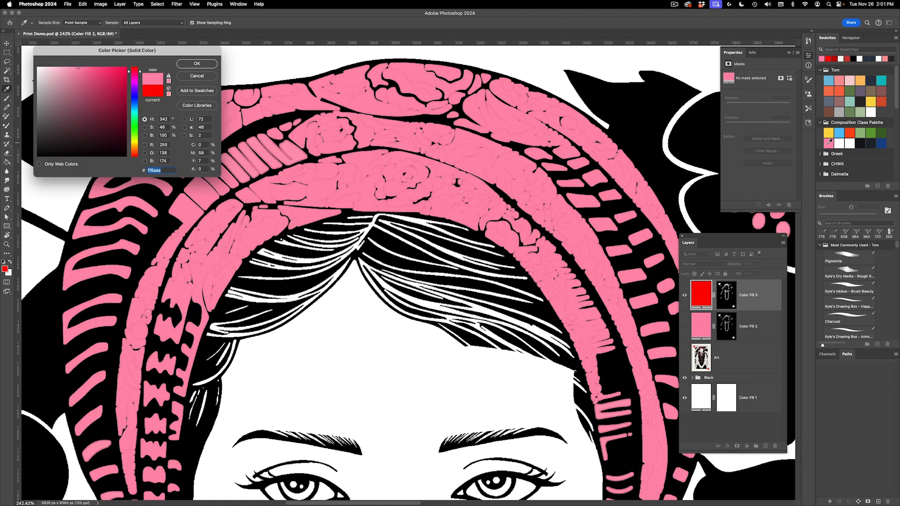
key("Return")
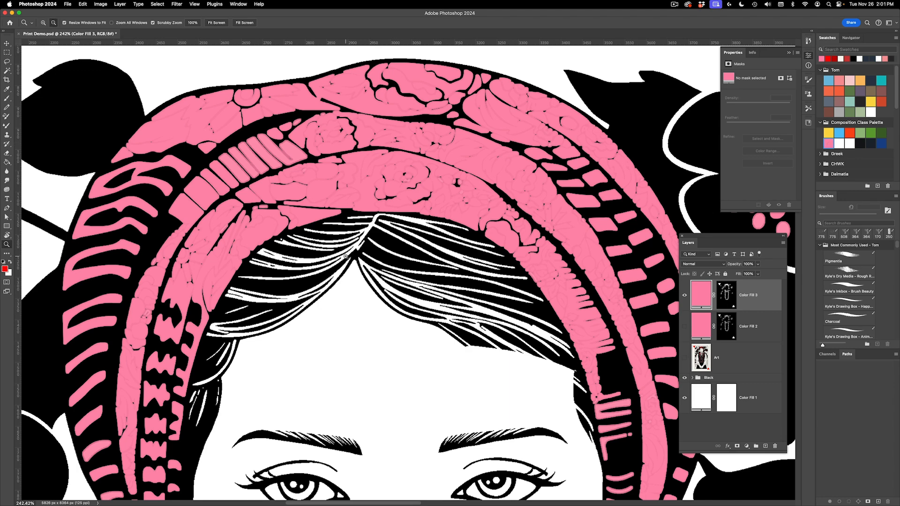
Set the blend mode of the expanded pink fill layer to Multiply
scroll(349, 240, "down", 2)
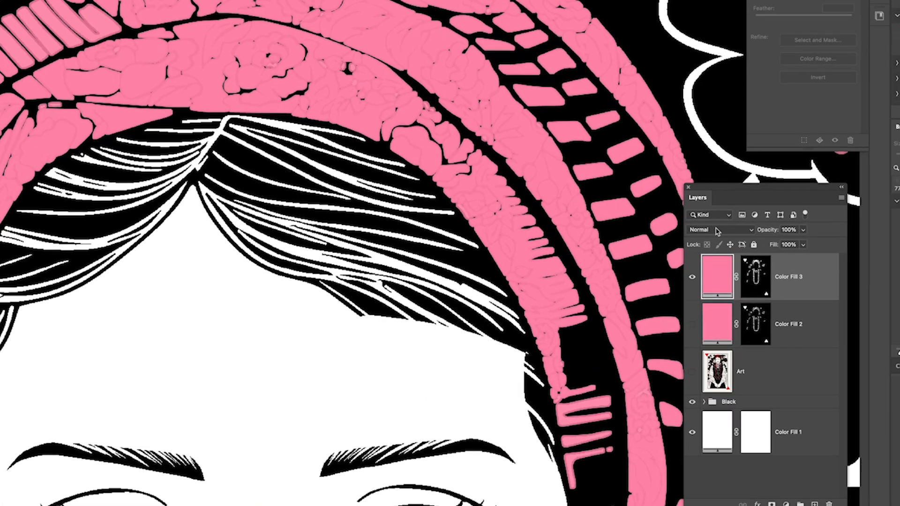
left_click(698, 264)
left_click(717, 263)
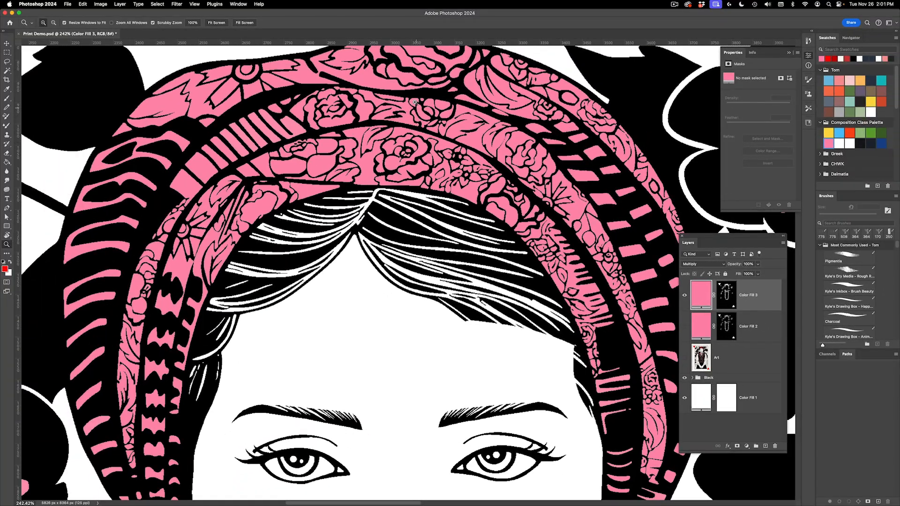
Examine the overlap of the multiplied pink and the black linework on the headscarf, bead necklaces and flowers
left_click_drag(414, 101, 450, 163)
mouse_move(510, 168)
left_mouse_down()
mouse_move(501, 173)
mouse_move(501, 153)
left_mouse_up()
left_click_drag(551, 268, 460, 69)
left_click_drag(421, 338, 504, 68)
left_click_drag(488, 256, 481, 203)
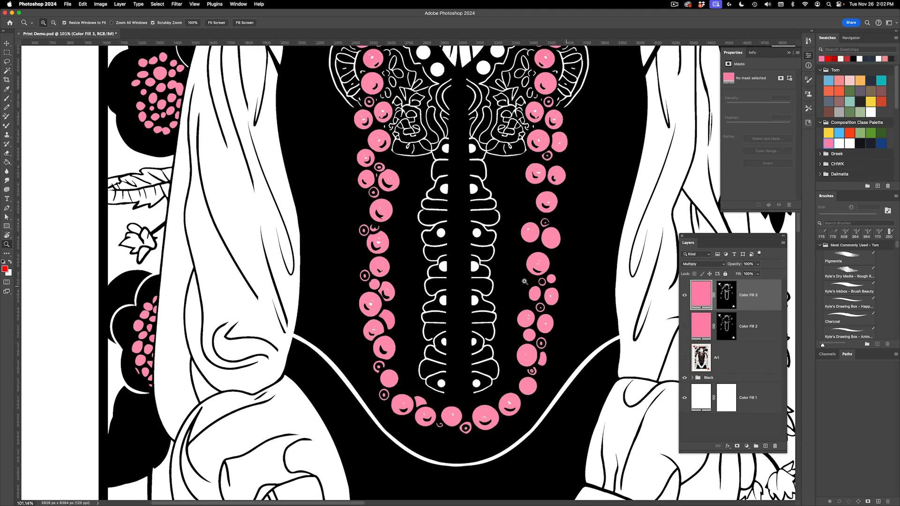
scroll(516, 283, "up", 2)
scroll(508, 283, "down", 4)
scroll(508, 283, "down", 3)
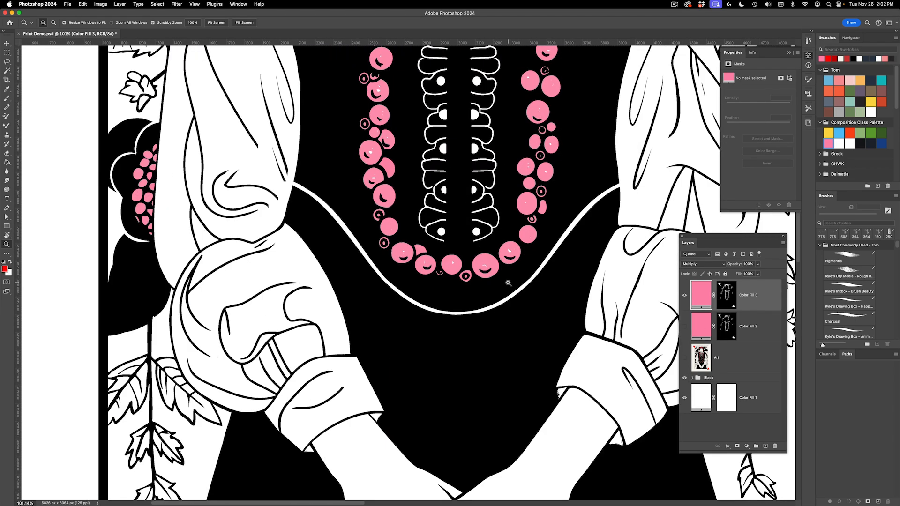
scroll(508, 283, "up", 8)
scroll(508, 282, "down", 3)
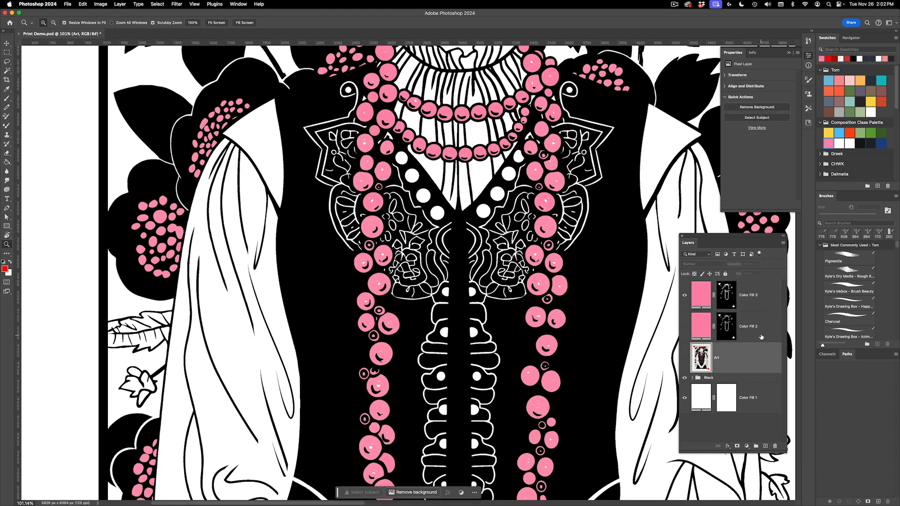
Delete the unexpanded Color Fill 2 layer and move the Art layer to the top of the layer stack
left_click(761, 335)
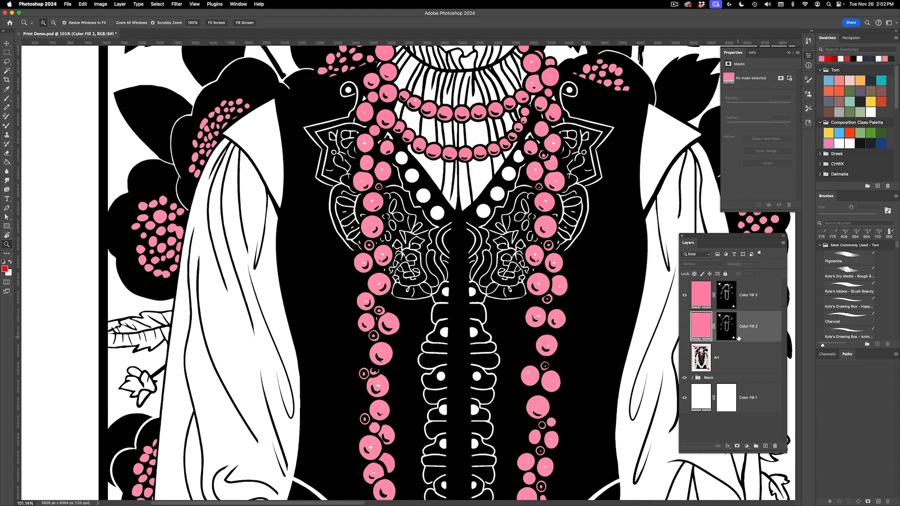
key("Delete")
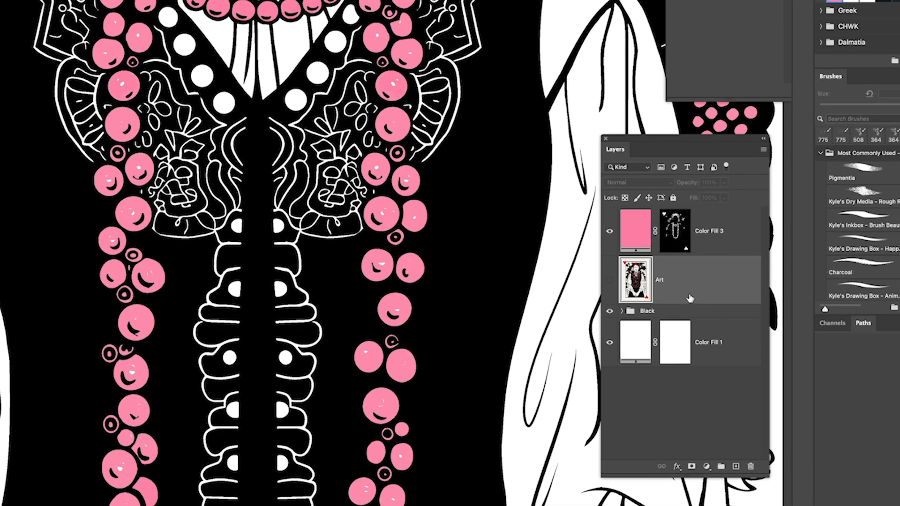
left_click_drag(736, 336, 731, 296)
left_click_drag(682, 230, 676, 199)
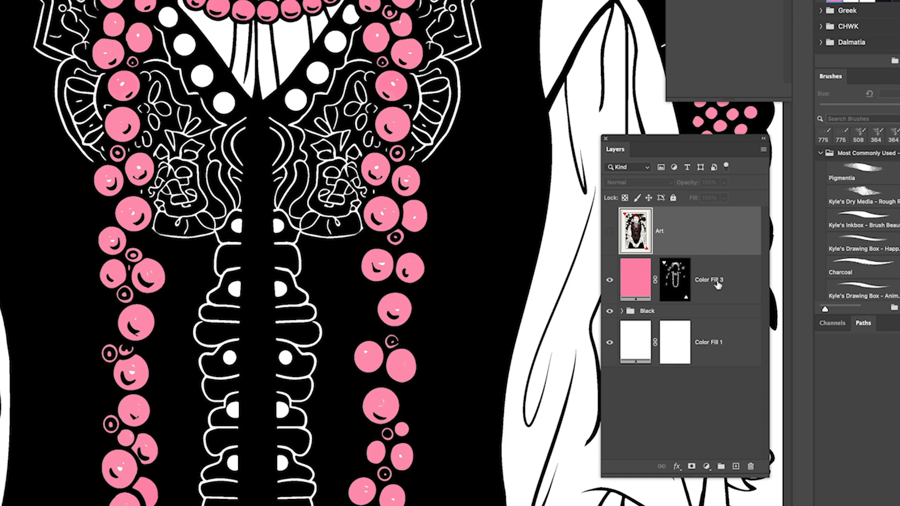
Put the Color Fill 3 layer into a new group named Red and collapse the group
left_click(724, 266)
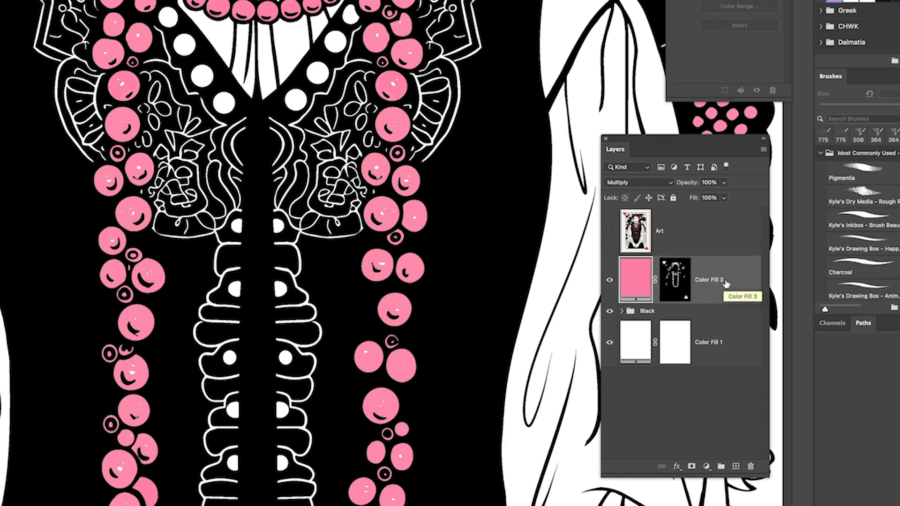
key("ctrl+g")
double_click(649, 262)
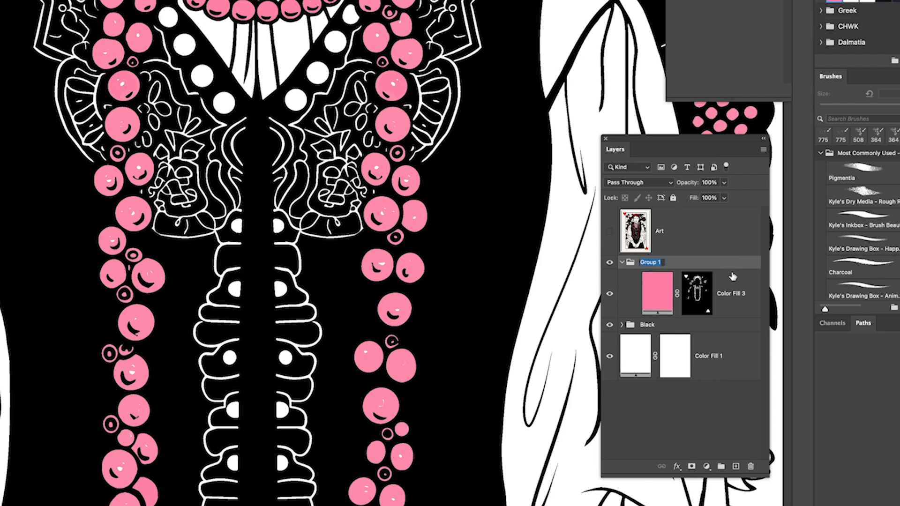
type("Red")
key("Return")
left_click(647, 298)
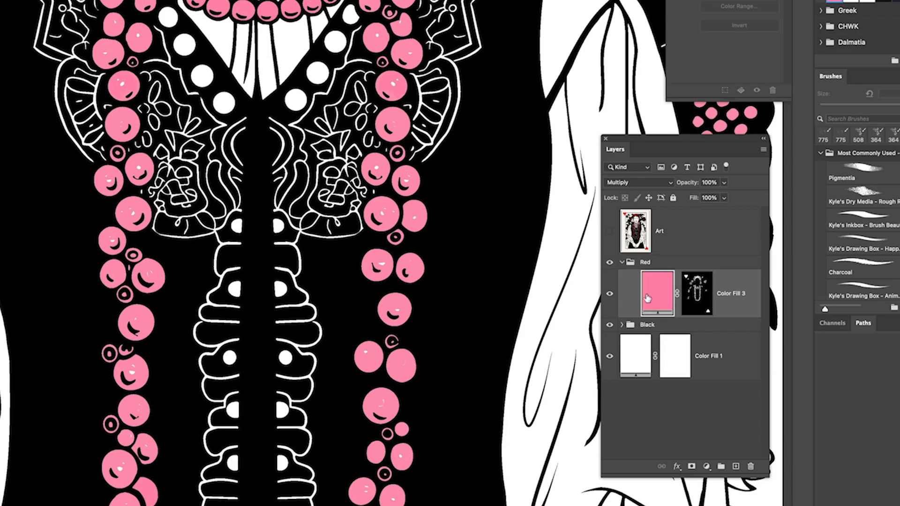
left_click(622, 262)
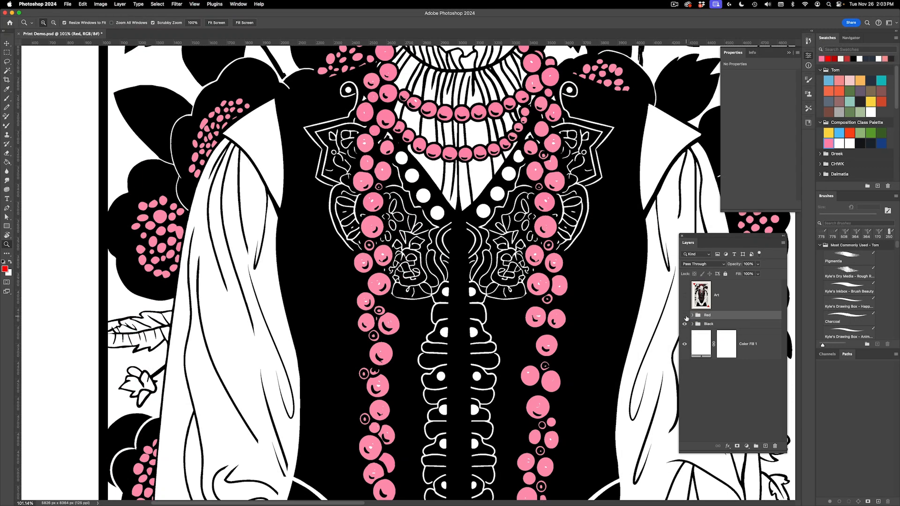
Hide the Red and Black groups, then show and select the Art layer
left_click(685, 315)
left_click(684, 324)
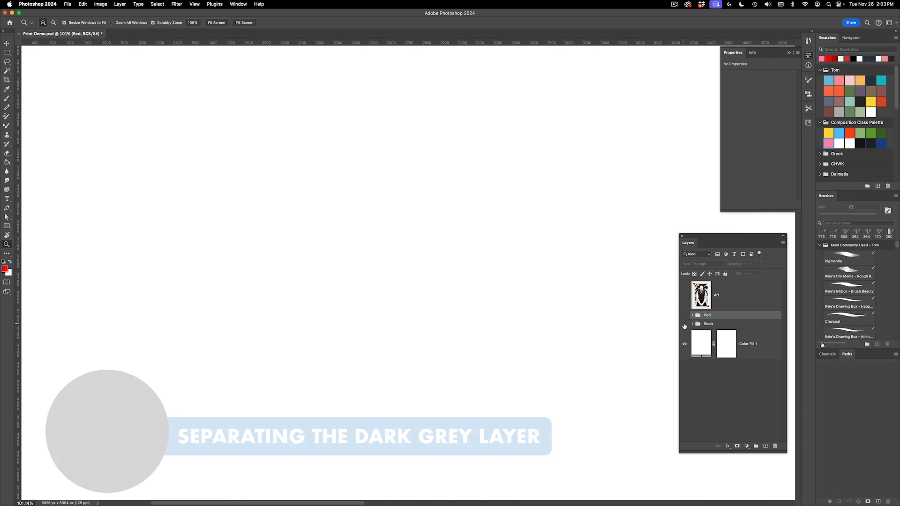
left_click(684, 296)
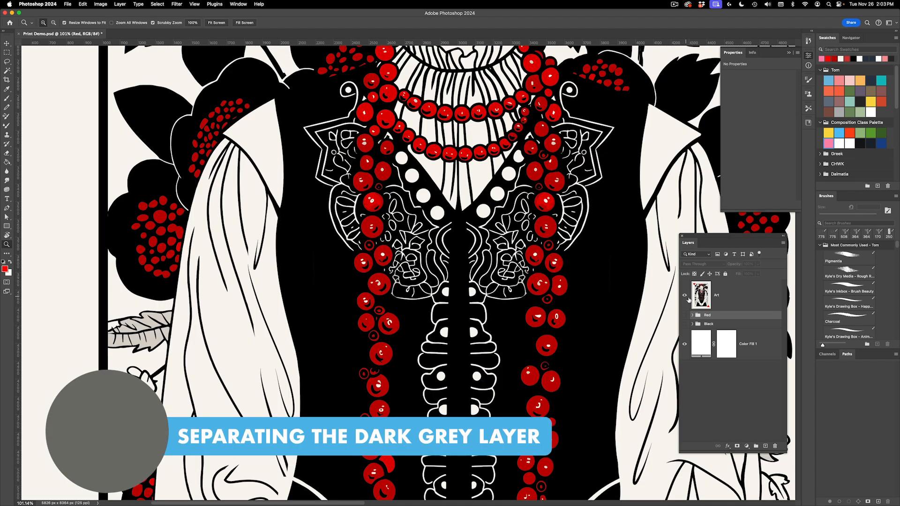
left_click(708, 305)
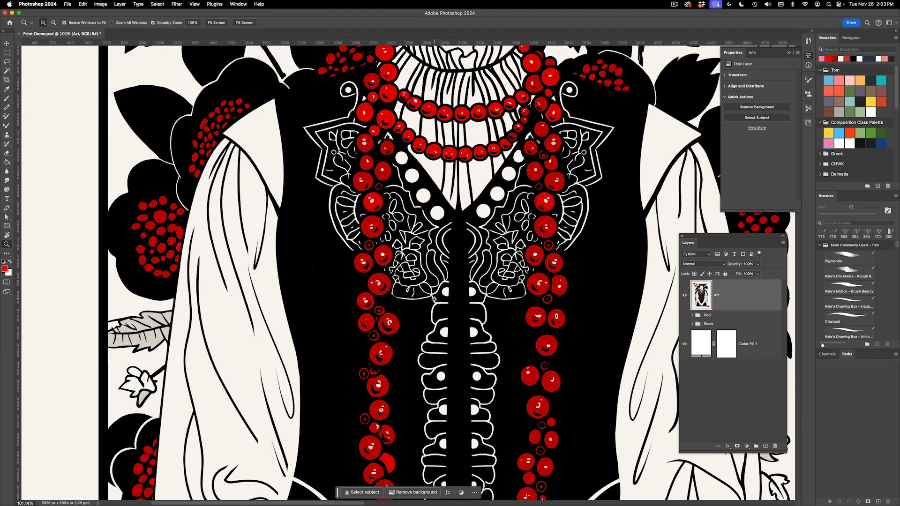
Locate the dark grey areas in the artwork and sample the lips' dark grey as the foreground colour
scroll(434, 299, "down", 10)
scroll(435, 299, "down", 4)
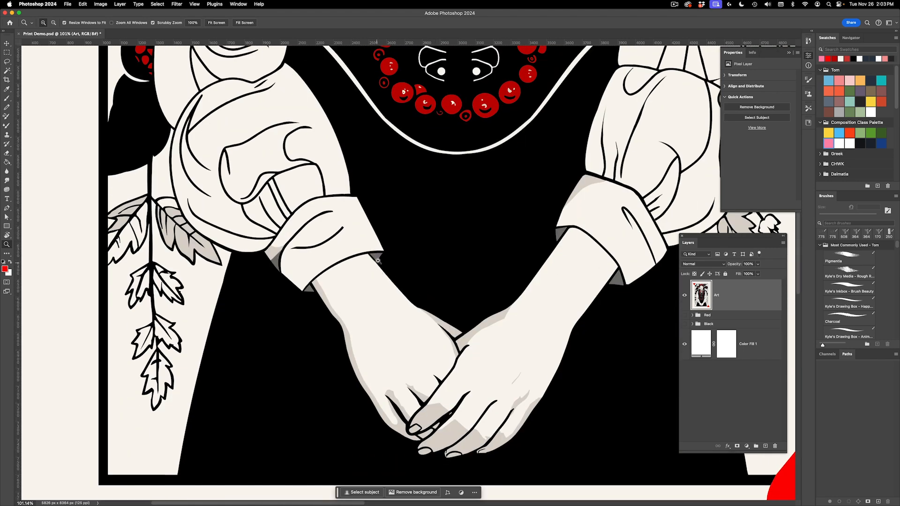
scroll(524, 316, "up", 20)
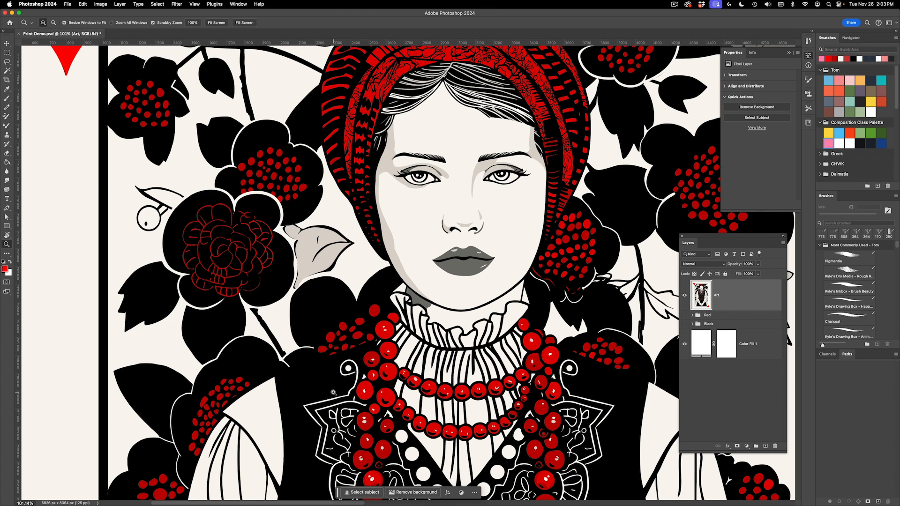
left_click(534, 375, "alt")
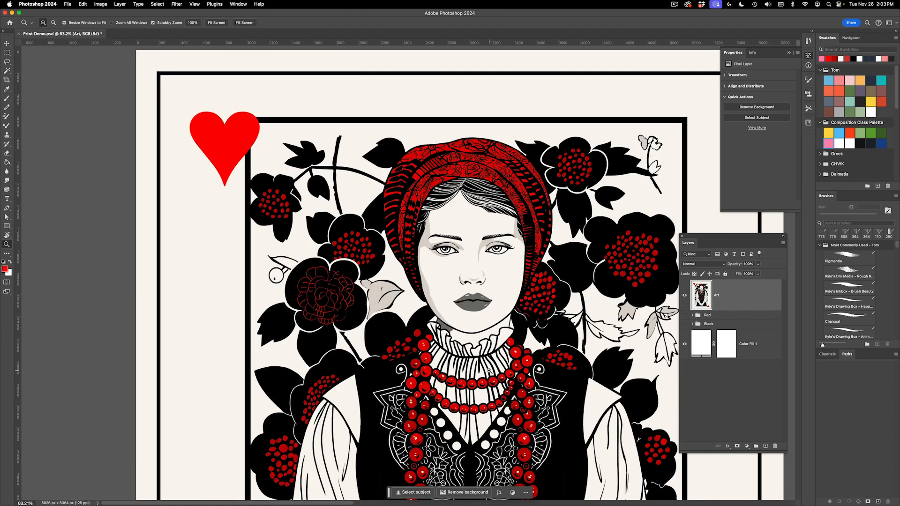
scroll(487, 375, "down", 3)
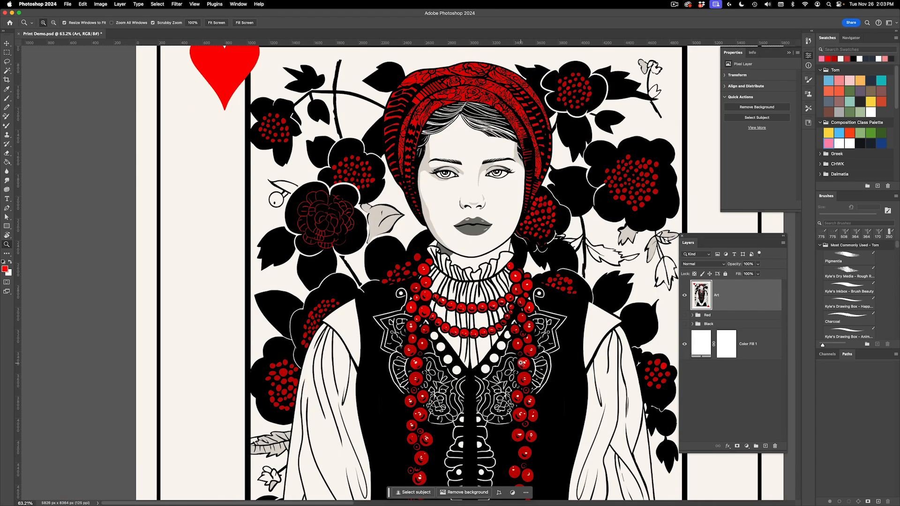
key("i")
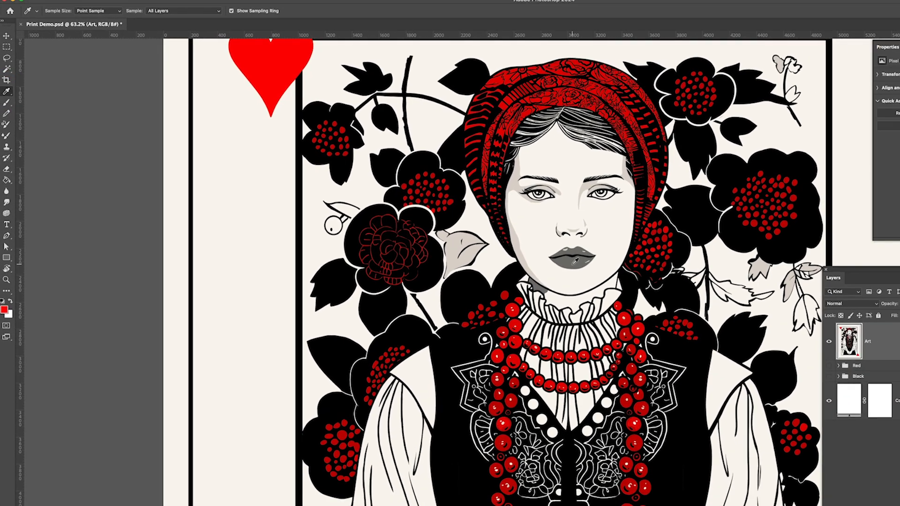
left_click(630, 277)
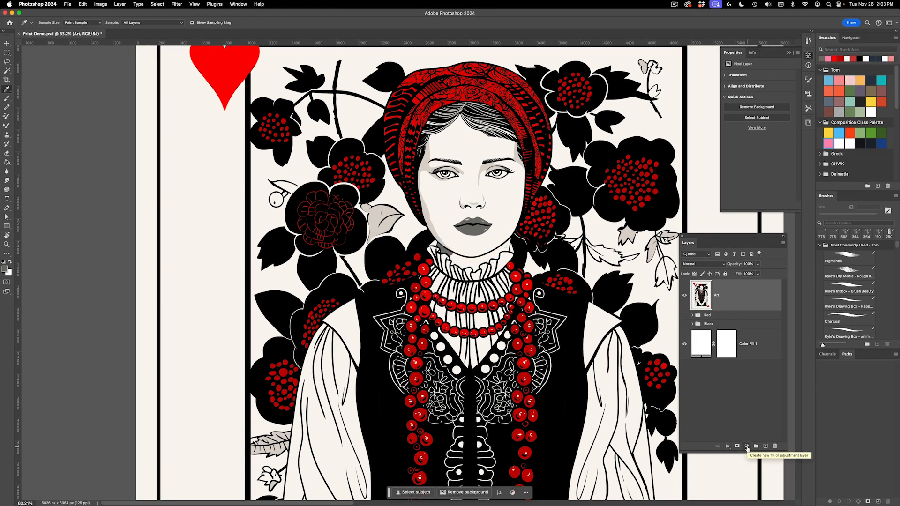
Add a solid colour fill layer above Art using the sampled dark grey and set its blend mode to Difference
left_click(747, 449)
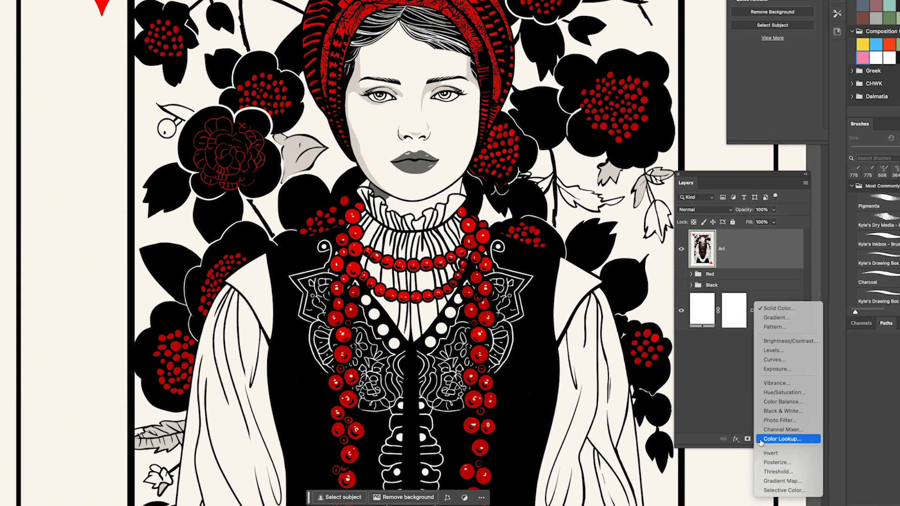
left_click(744, 342)
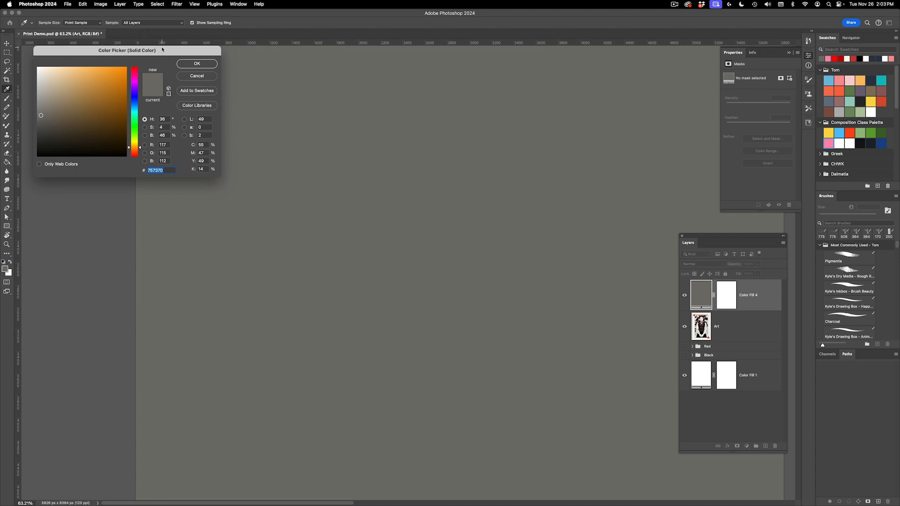
left_click_drag(162, 49, 549, 218)
key("Return")
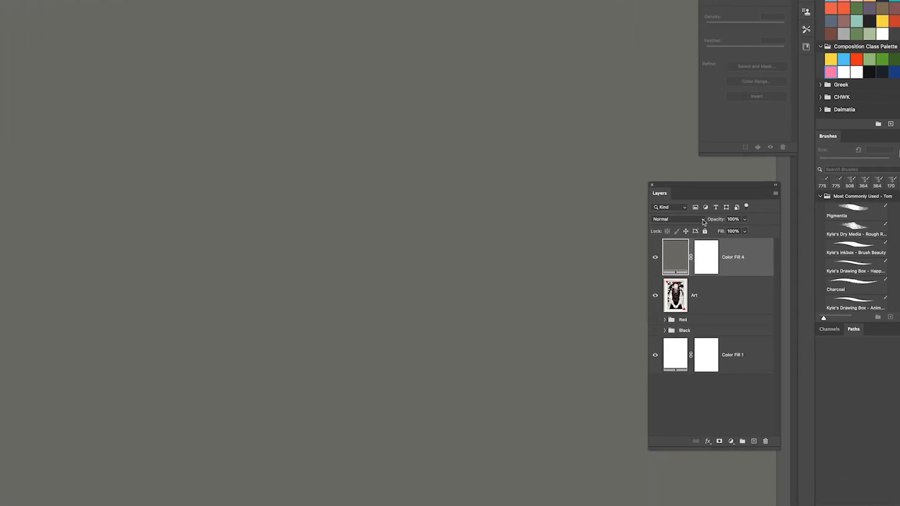
left_click(702, 263)
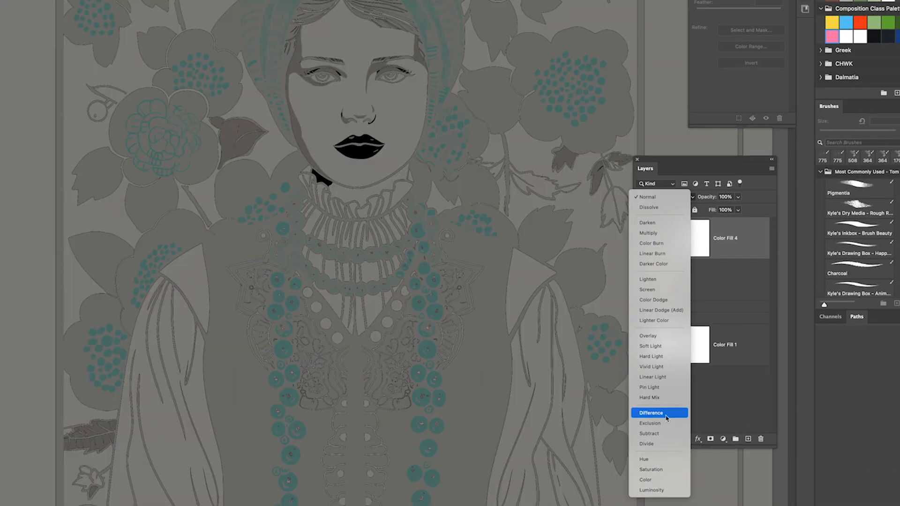
left_click(650, 413)
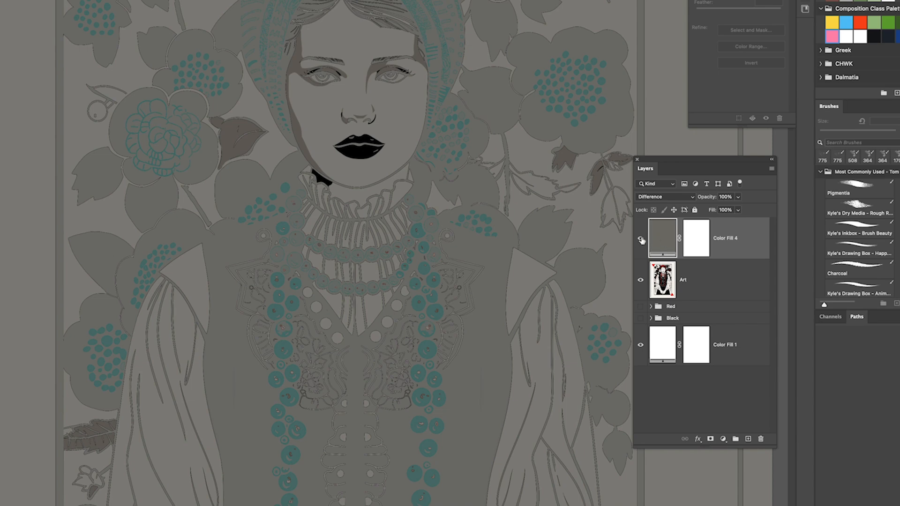
Inspect the Difference result close up around the lips, neck, sleeve and collar to find areas matching the sampled grey
left_click_drag(356, 122, 412, 125)
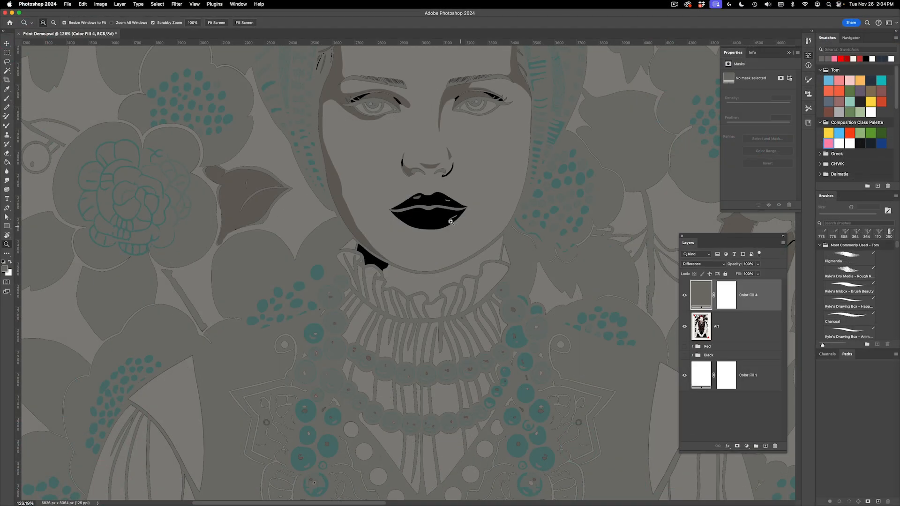
left_click_drag(460, 226, 421, 230)
left_click_drag(434, 373, 442, 229)
left_click_drag(426, 312, 383, 311)
mouse_move(392, 175)
left_mouse_down()
mouse_move(478, 303)
mouse_move(477, 387)
left_mouse_up()
left_click_drag(427, 110, 414, 210)
left_click_drag(426, 171, 445, 175)
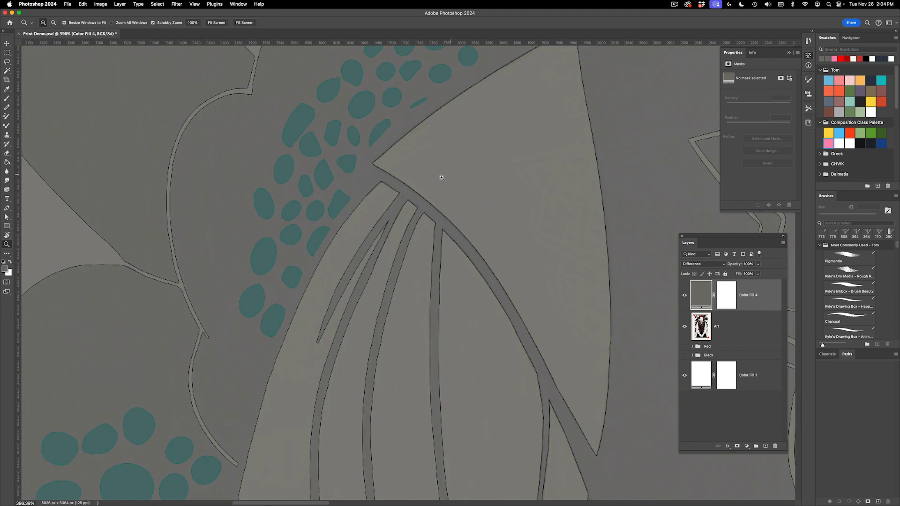
left_click_drag(432, 125, 382, 278)
left_click_drag(465, 189, 261, 336)
left_click_drag(596, 253, 380, 318)
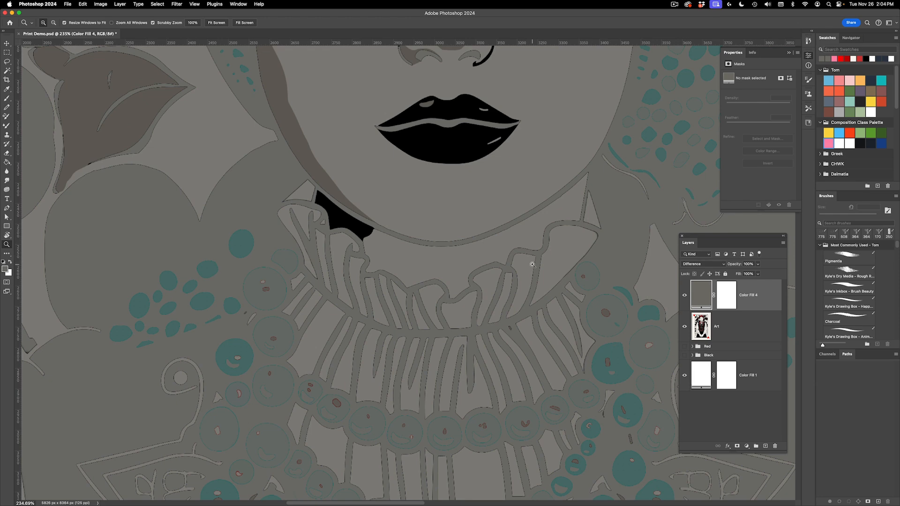
left_click_drag(593, 247, 533, 251)
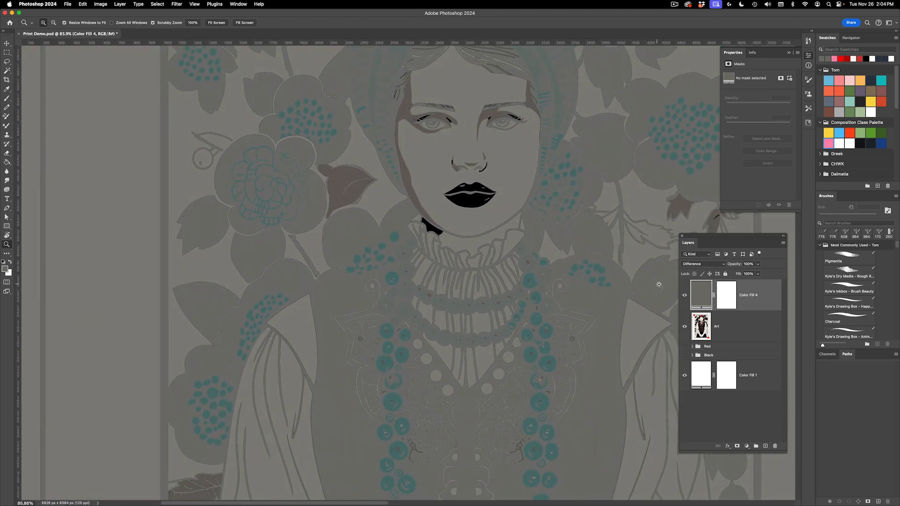
Hide the Color Fill 4 layer and inspect the edge pixels between the black and white areas of the original artwork
left_click(684, 297)
left_click_drag(571, 289, 519, 231)
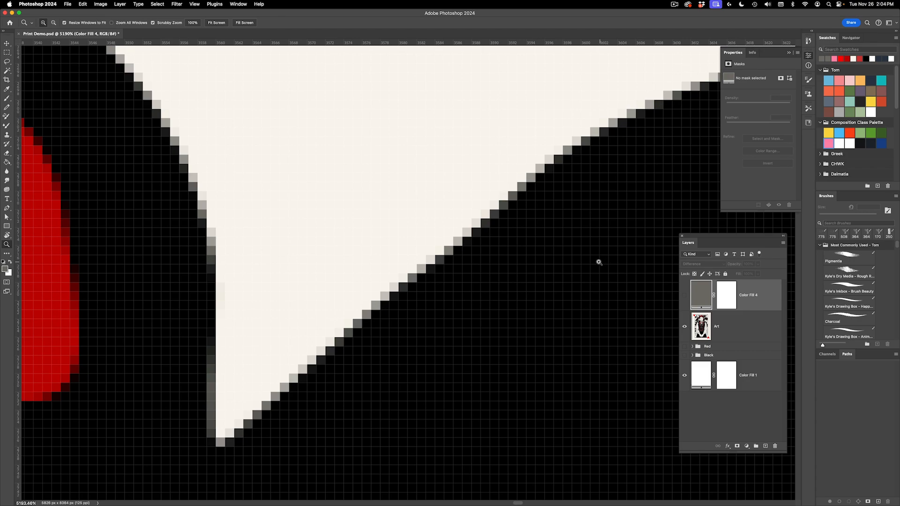
left_click_drag(600, 262, 381, 159)
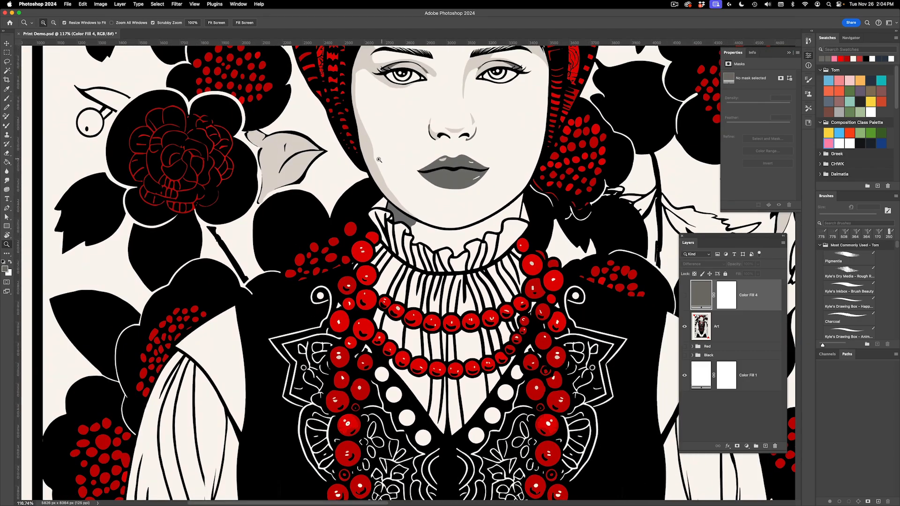
Show Color Fill 4 again and examine the Difference result on the face, flowers and whole card
left_click(685, 297)
left_click_drag(514, 272, 452, 249)
left_click_drag(451, 235, 417, 220)
left_click_drag(497, 234, 532, 263)
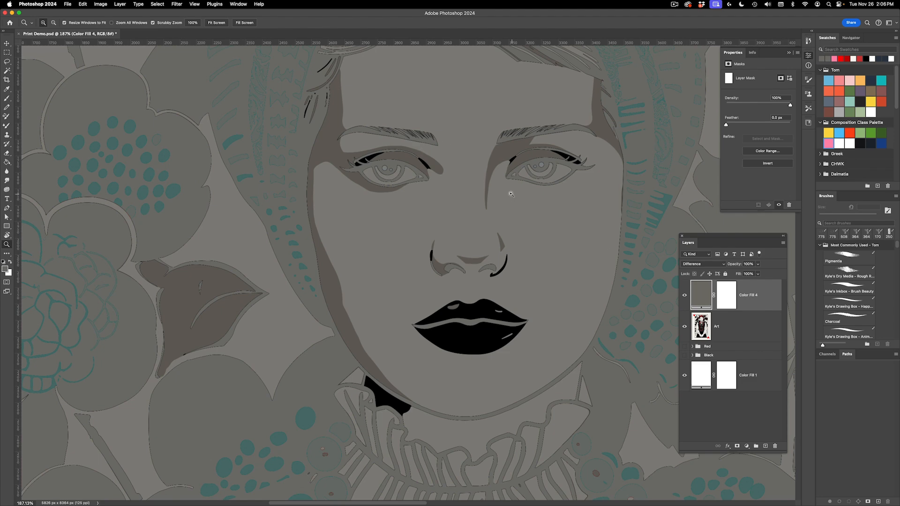
left_click_drag(516, 198, 446, 227)
left_click_drag(306, 159, 348, 160)
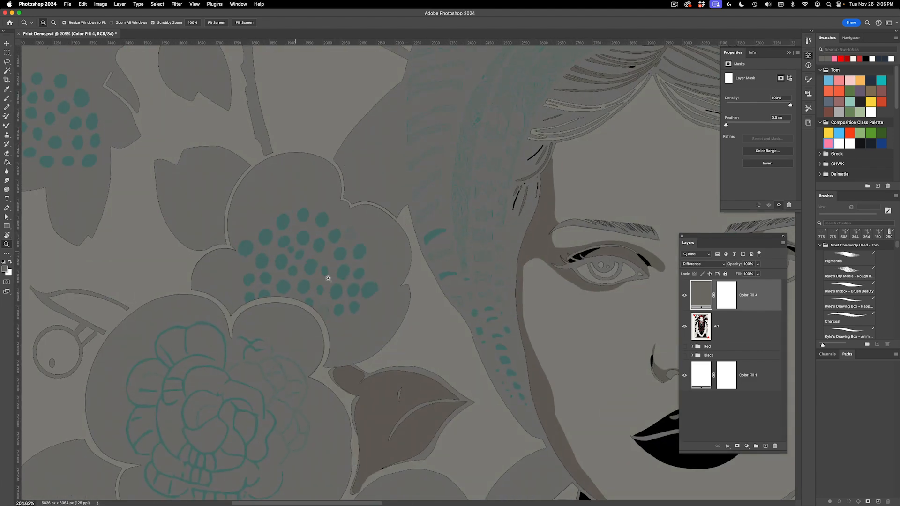
left_click_drag(364, 313, 323, 315)
left_click_drag(383, 328, 387, 201)
left_click_drag(361, 330, 422, 293)
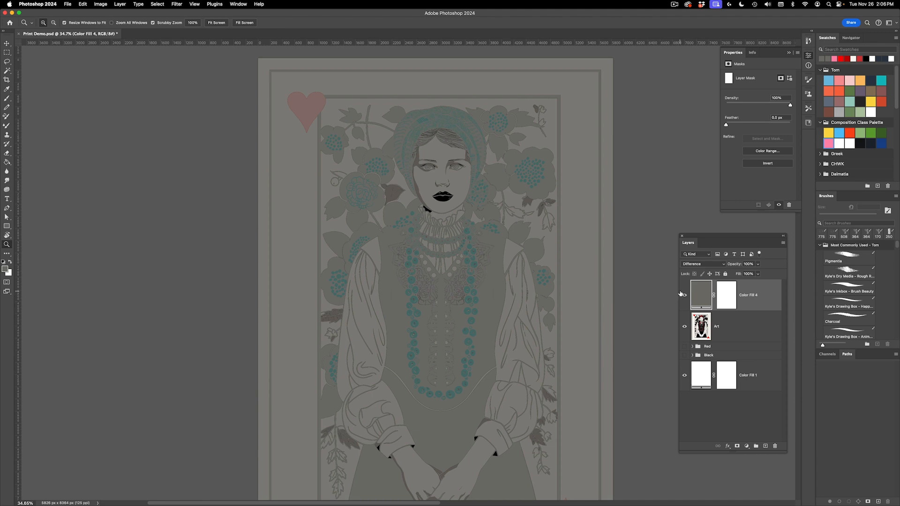
Hide Color Fill 4 and add a Black & White adjustment layer above it with Reds at 300
left_click(685, 295)
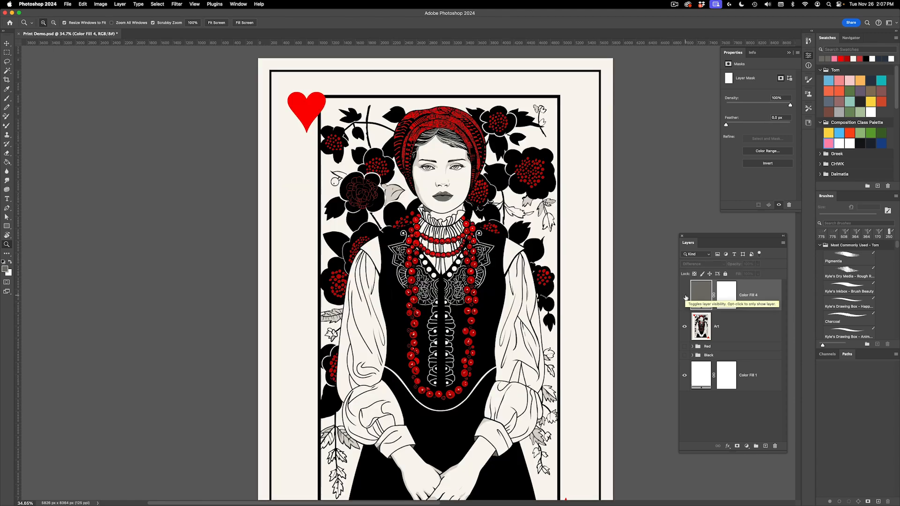
left_click(746, 446)
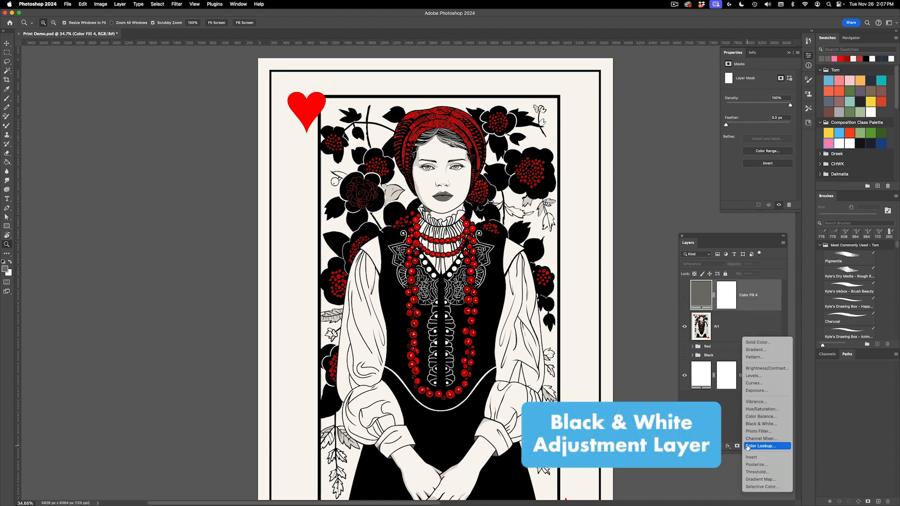
left_click(755, 424)
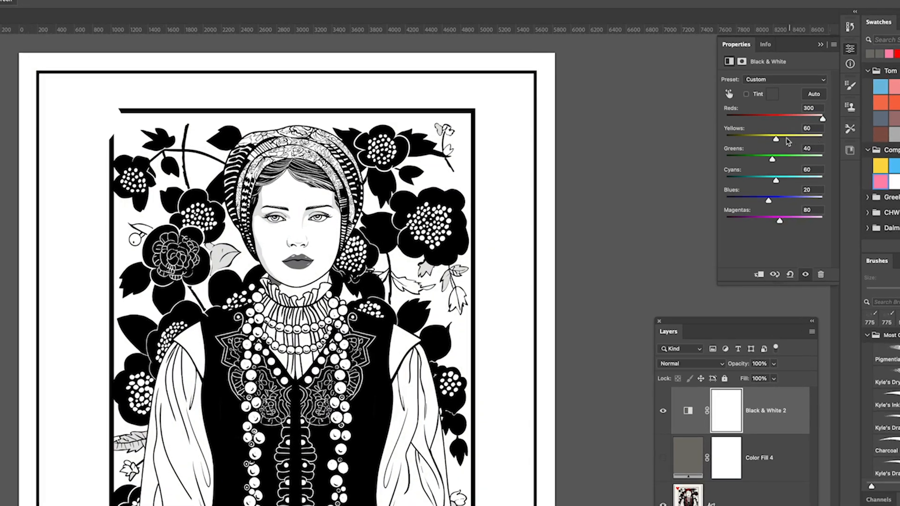
Set the Yellows, Greens, Cyans, Blues and Magentas of the Black & White adjustment to 300
left_click_drag(776, 139, 873, 136)
left_click_drag(774, 159, 840, 160)
left_click_drag(776, 180, 843, 183)
left_click_drag(769, 201, 850, 204)
left_click_drag(779, 220, 883, 221)
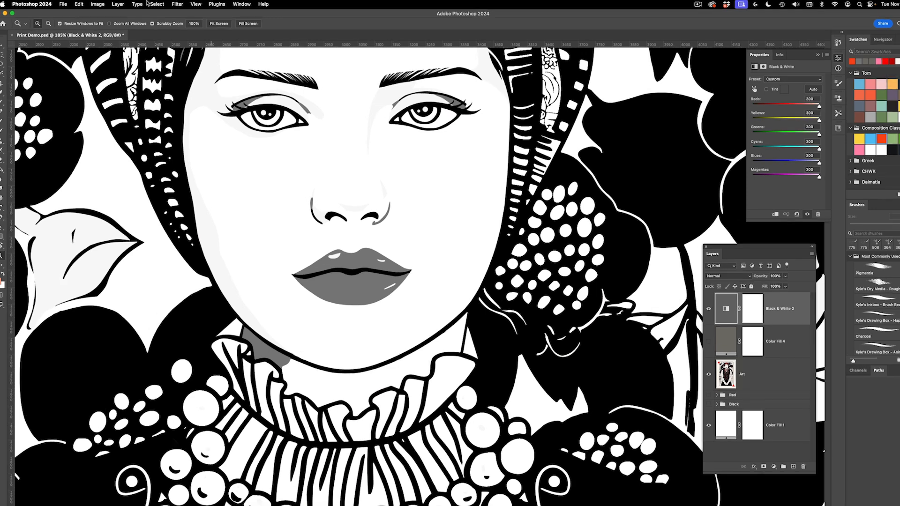
Start a Color Range selection of the lips' dark grey, with the thumbnail set to Image and Fuzziness set to 0
left_click(157, 3)
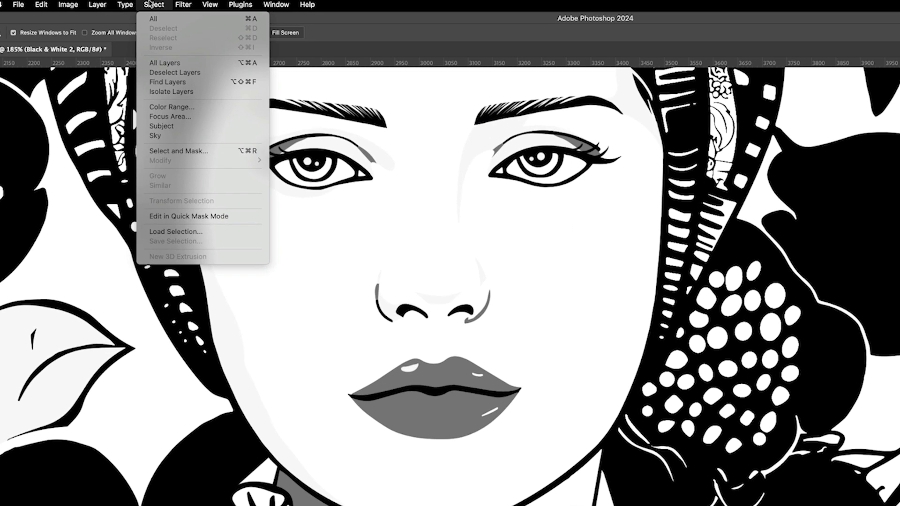
left_click(178, 108)
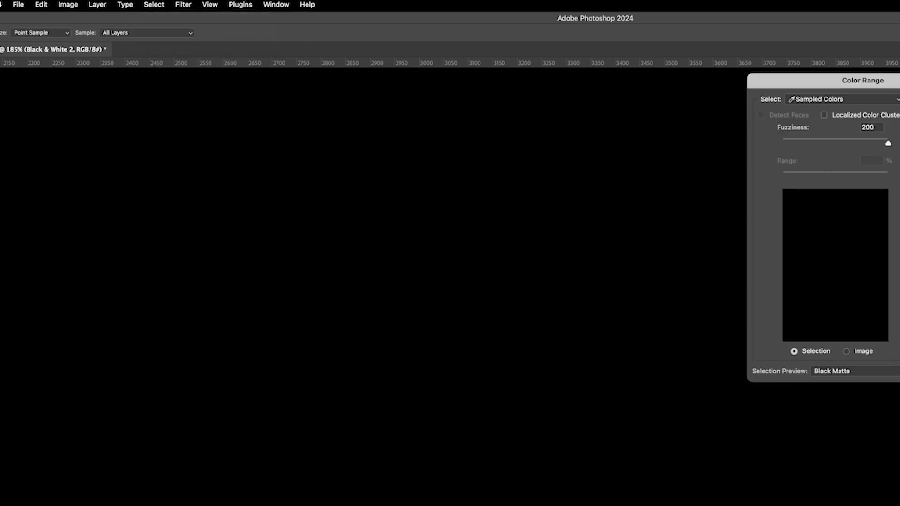
left_click(861, 352)
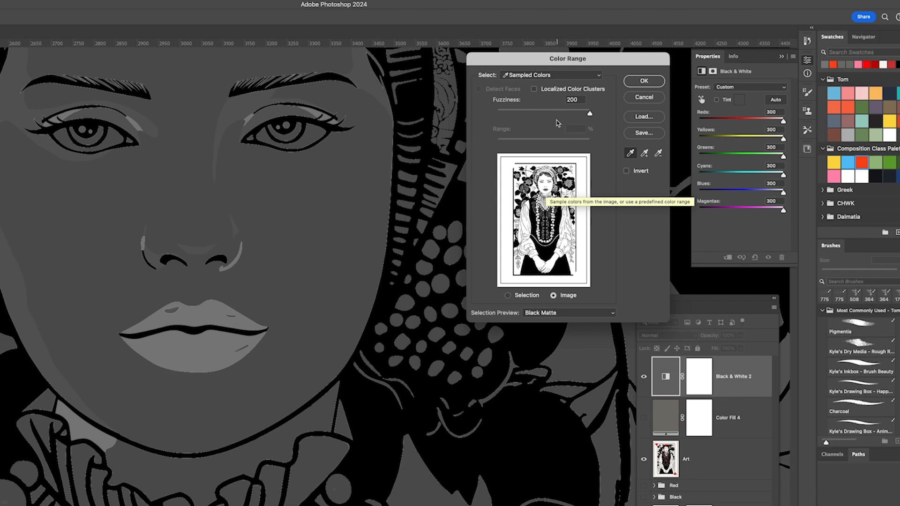
left_click_drag(590, 114, 445, 115)
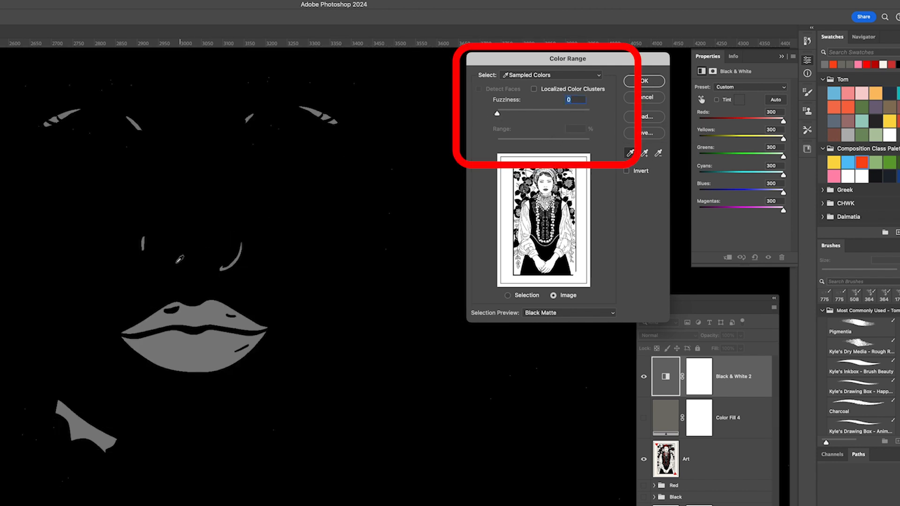
Examine the Color Range preview across the face, neck and lower artwork for the selected grey shapes and stray pixels
scroll(180, 260, "up", 6)
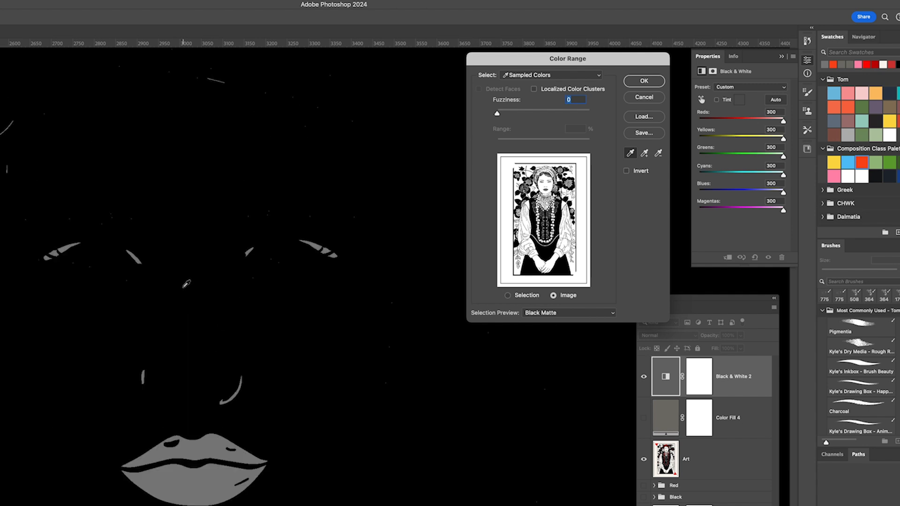
scroll(186, 284, "left", 15)
scroll(186, 283, "down", 8)
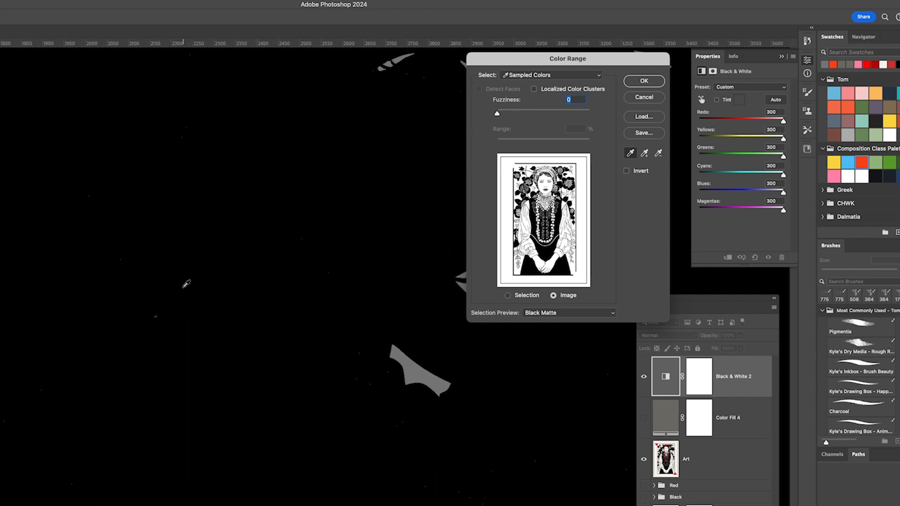
scroll(187, 284, "right", 9)
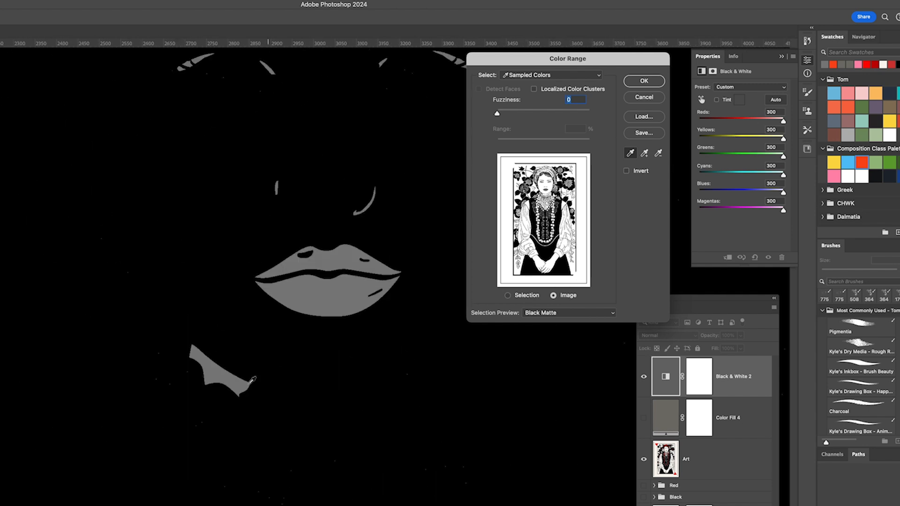
left_click(224, 381)
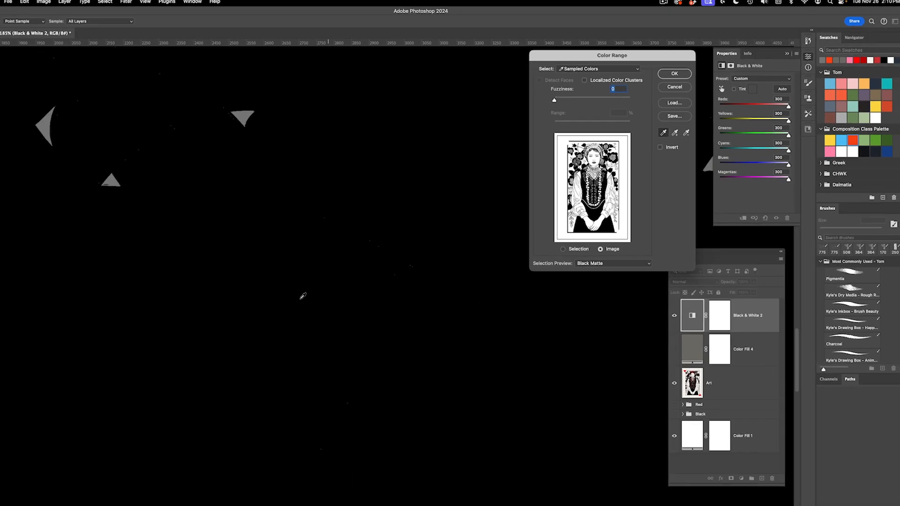
scroll(300, 298, "up", 15)
scroll(215, 229, "up", 5)
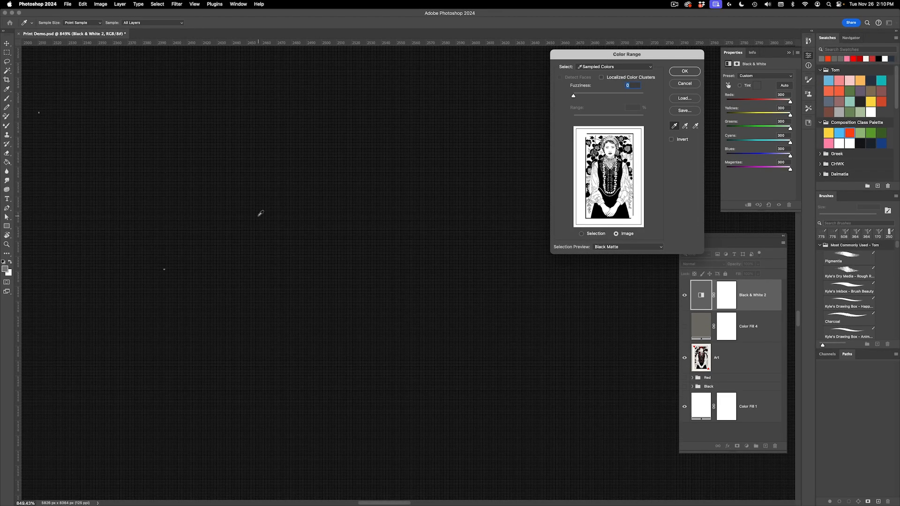
scroll(255, 214, "left", 5)
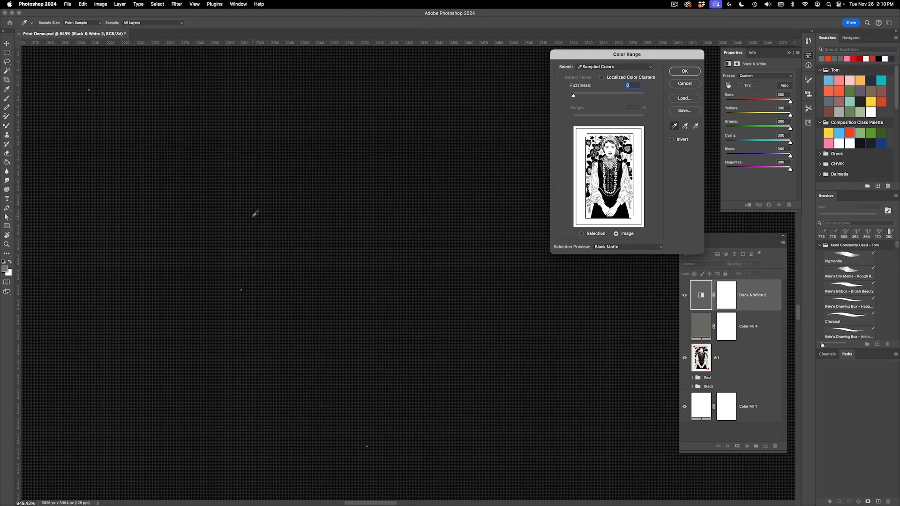
scroll(469, 160, "right", 3)
scroll(459, 161, "down", 5)
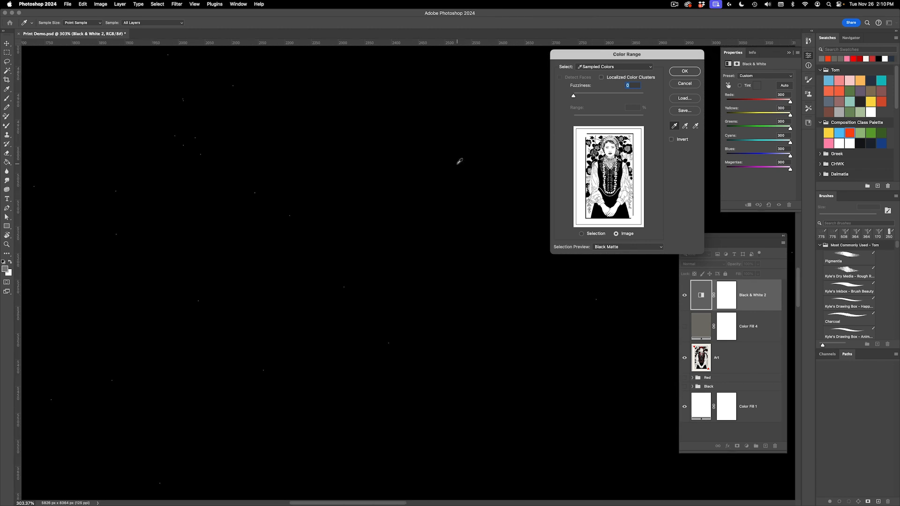
Accept the Color Range selection and check its outline around the eyes, nose and lips
left_click(684, 71)
scroll(443, 194, "down", 3)
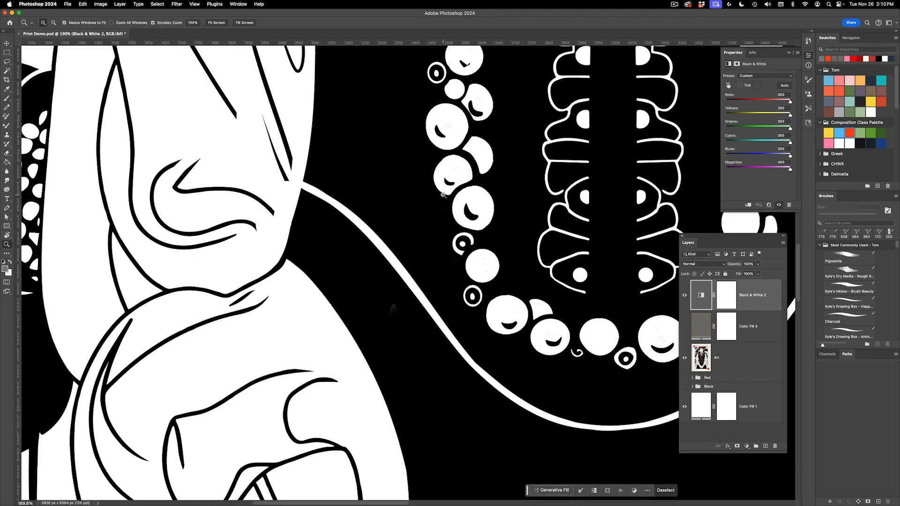
scroll(443, 194, "down", 2)
scroll(443, 194, "up", 10)
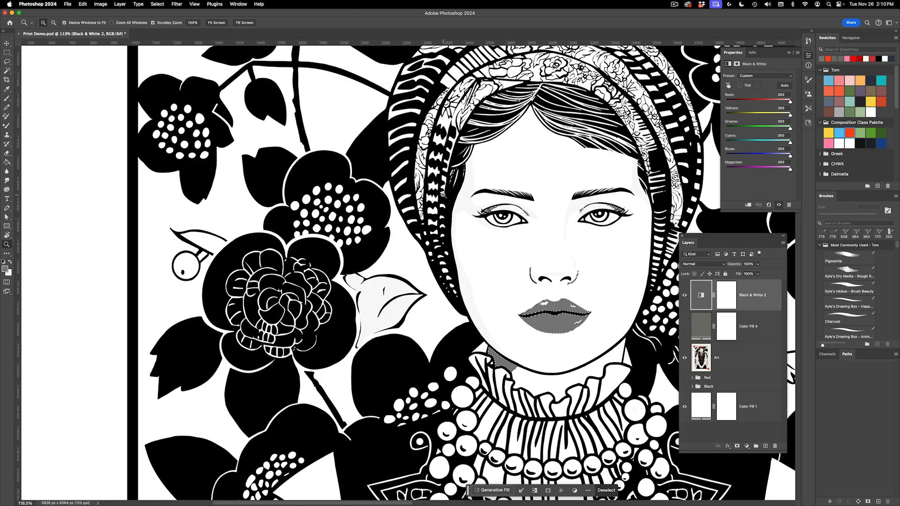
left_click_drag(487, 212, 529, 214)
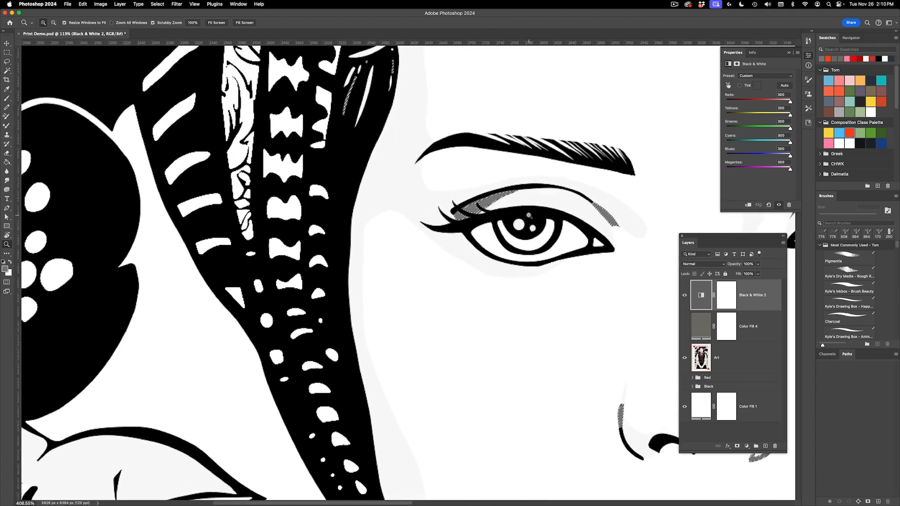
left_click_drag(597, 300, 480, 217)
left_click_drag(561, 228, 481, 234)
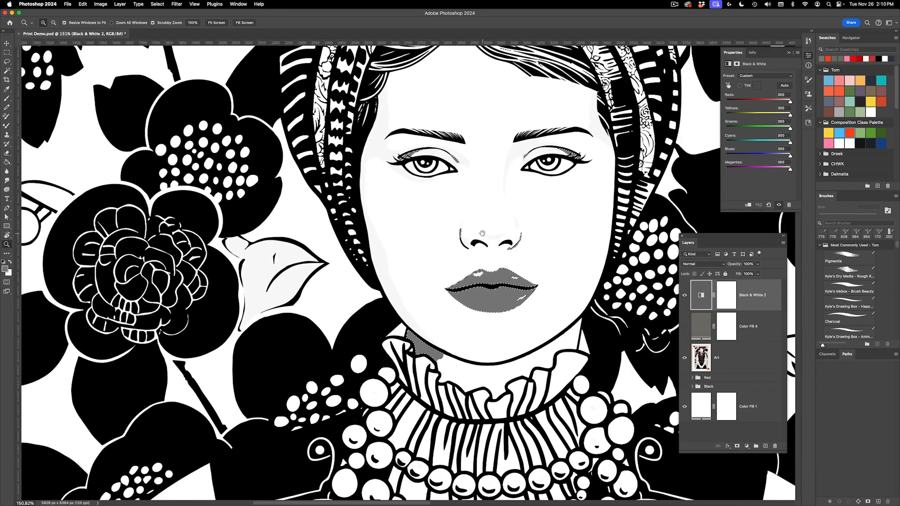
Create a Solid Color fill layer from the dark-grey selection, using the light orange swatch #fbbf69
left_click(747, 446)
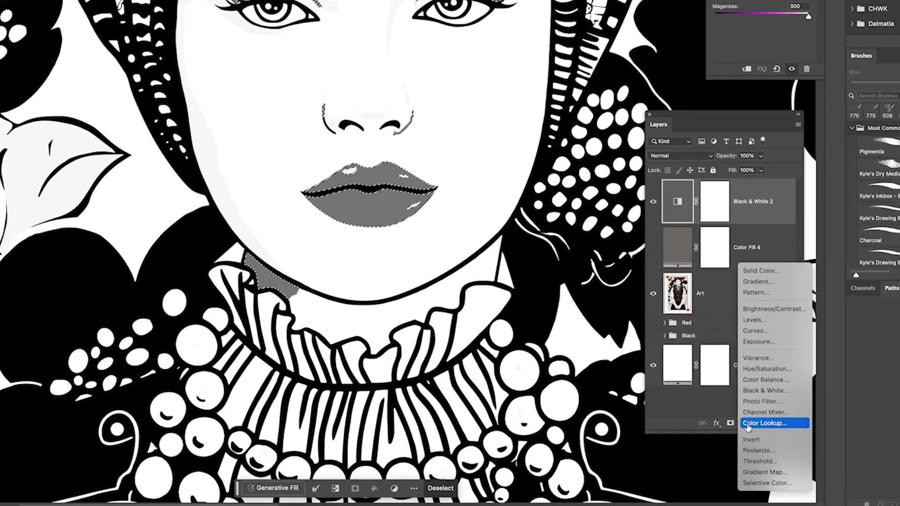
left_click(756, 283)
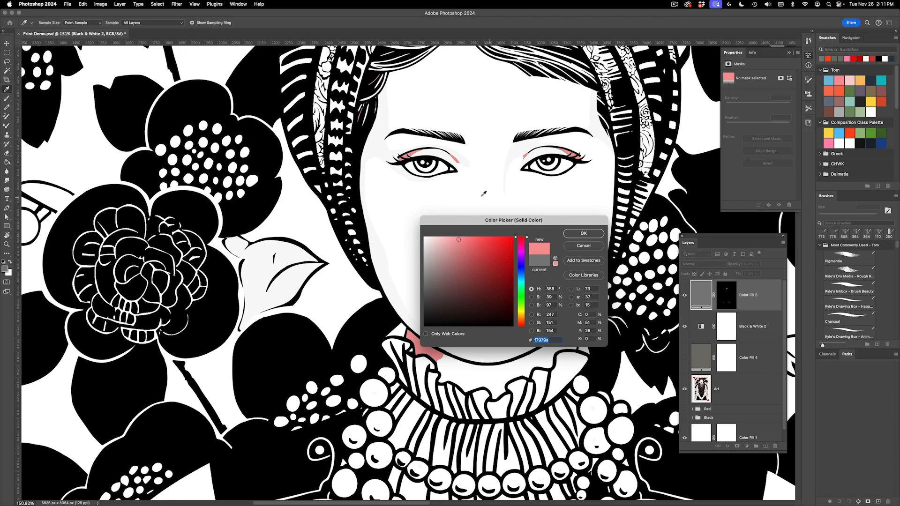
scroll(487, 193, "right", 10)
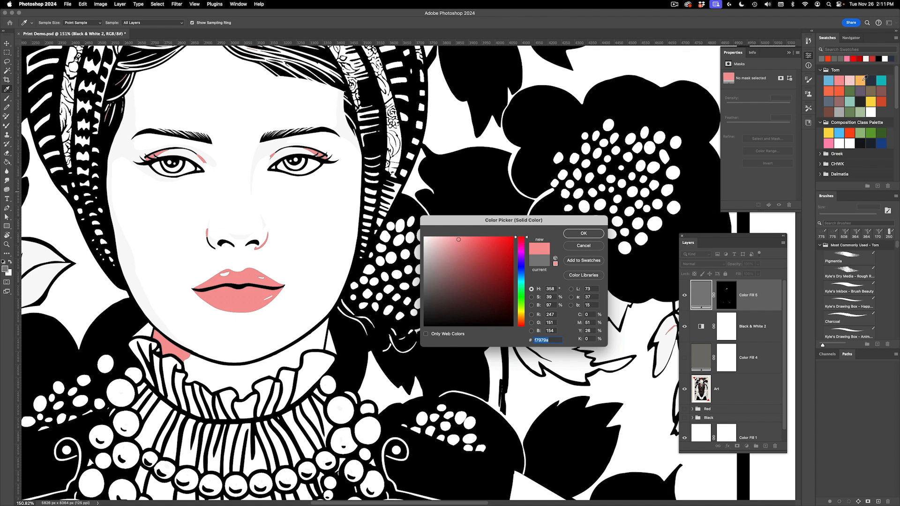
left_click(861, 81)
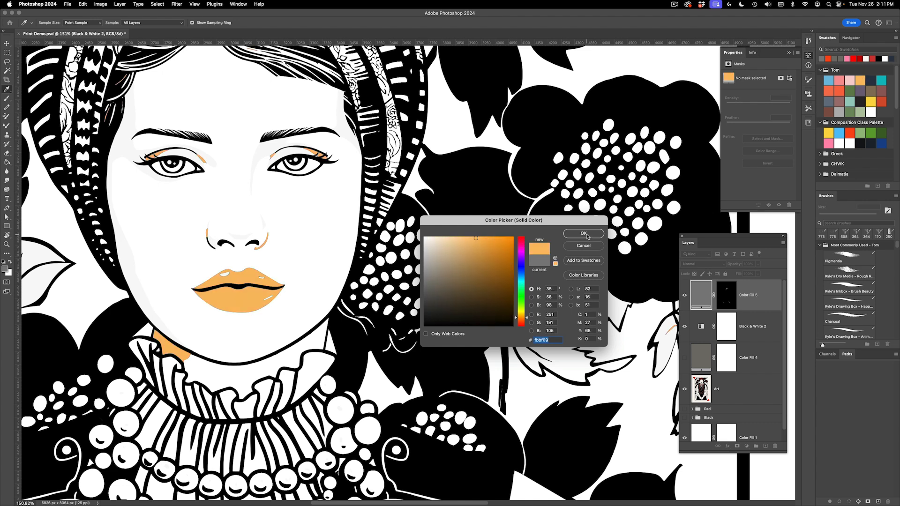
left_click(584, 233)
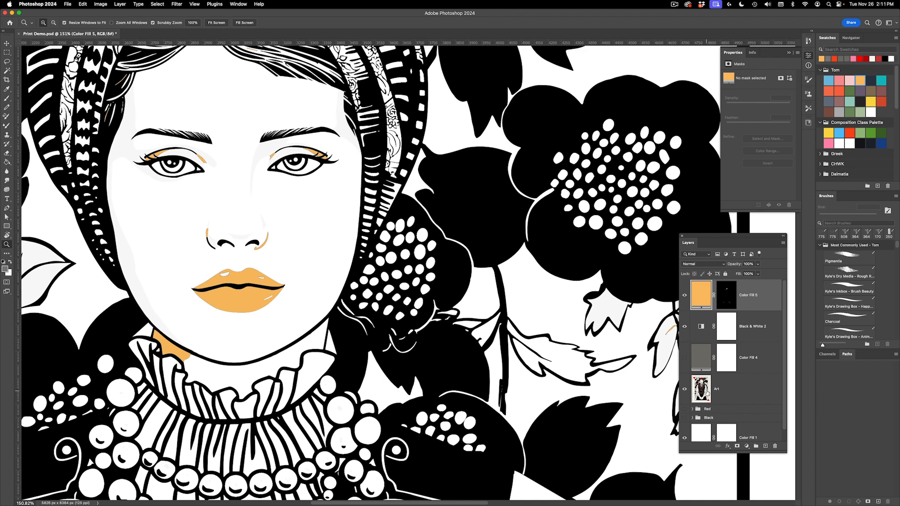
Hide the Art layer and the Black & White 2 adjustment, and select the orange Color Fill 5 layer
left_click(684, 389)
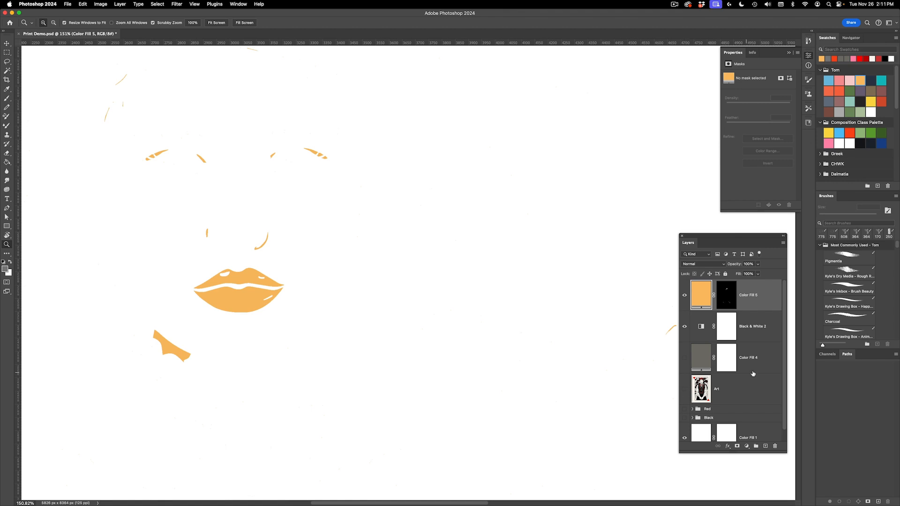
left_click(760, 334)
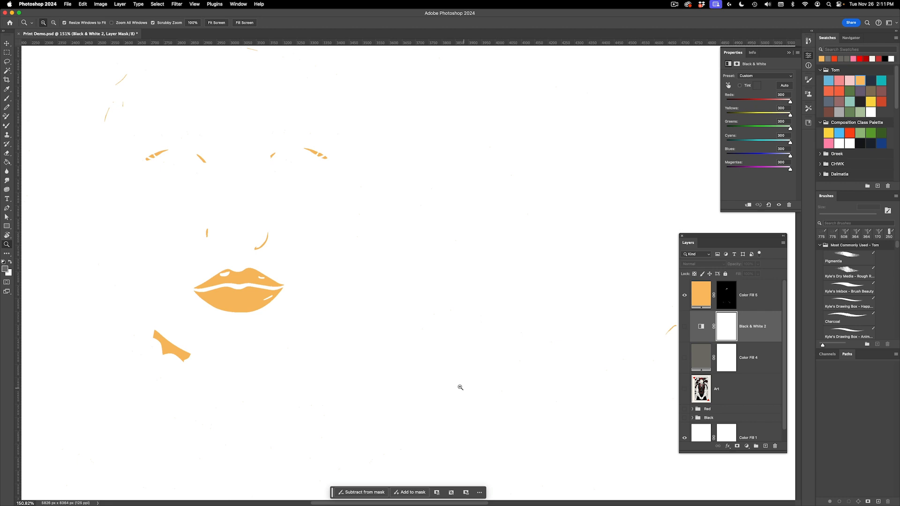
scroll(456, 386, "down", 3)
scroll(456, 386, "down", 3)
scroll(702, 388, "down", 1)
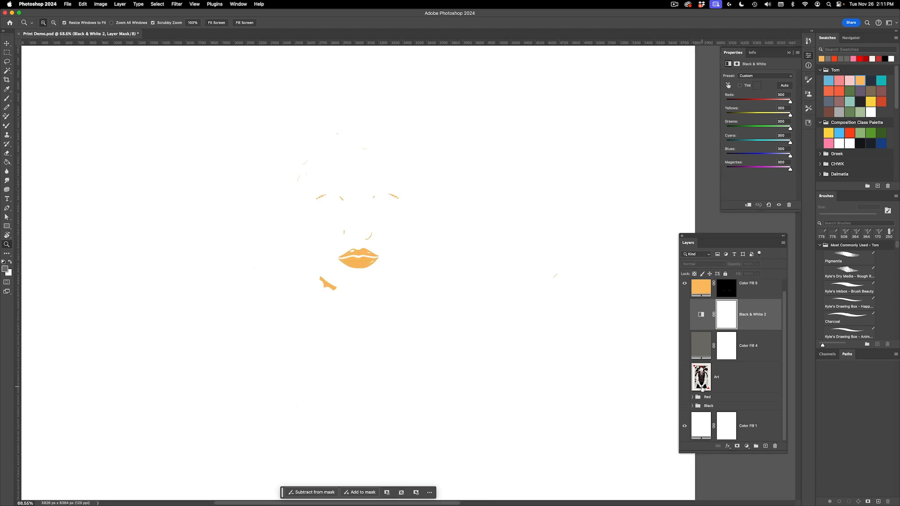
scroll(712, 298, "up", 1)
left_click(711, 299)
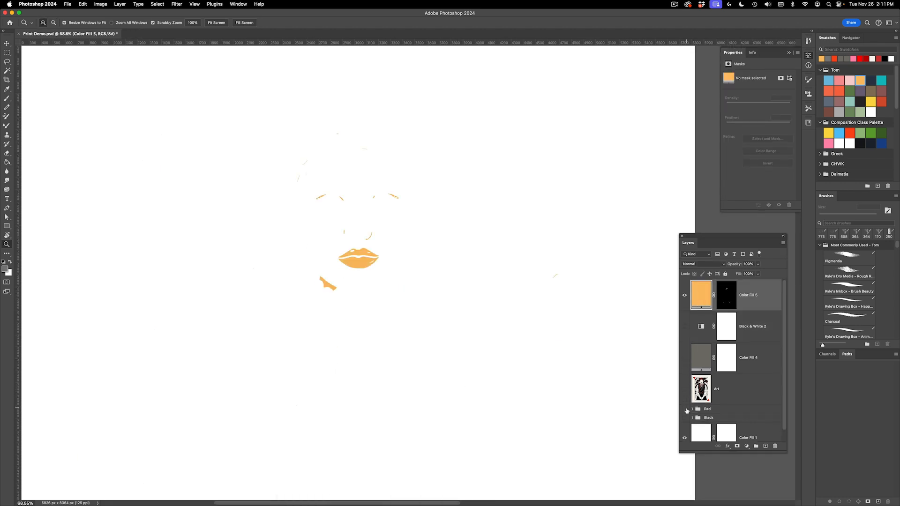
Show the Red and Black groups together with the orange fill layer
left_click(685, 409)
scroll(503, 324, "left", 5)
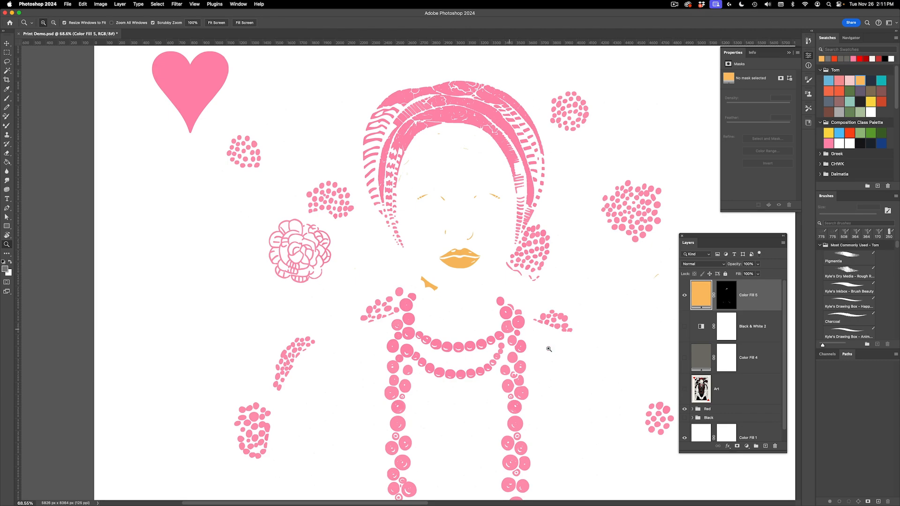
left_click(685, 418)
Examine the combined colour layers across the face, collar and hands, checking how the orange shapes meet the black linework
left_click_drag(483, 140, 505, 287)
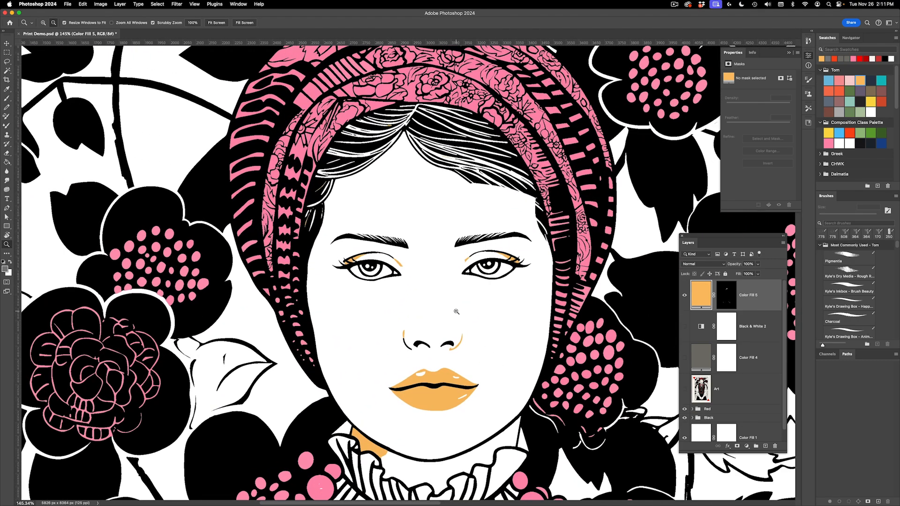
left_click(456, 311)
scroll(456, 311, "down", 10)
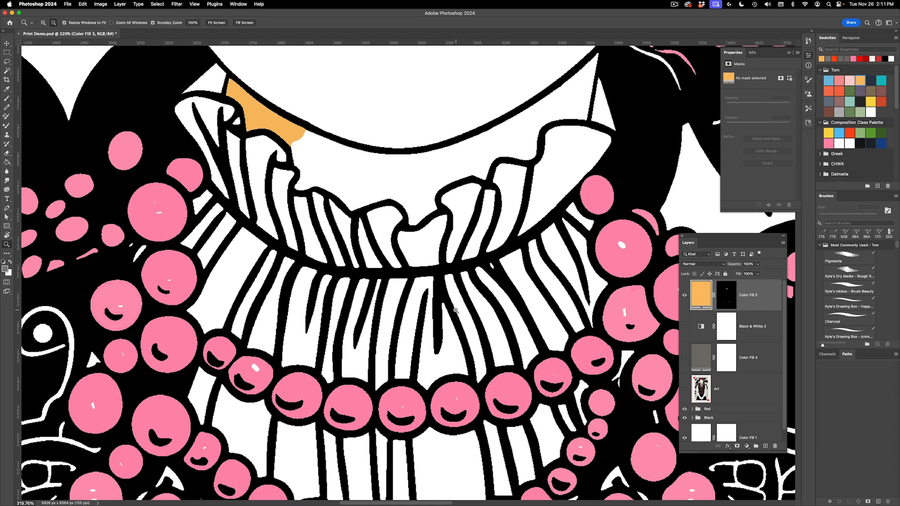
left_click(456, 310, "alt")
scroll(456, 310, "down", 10)
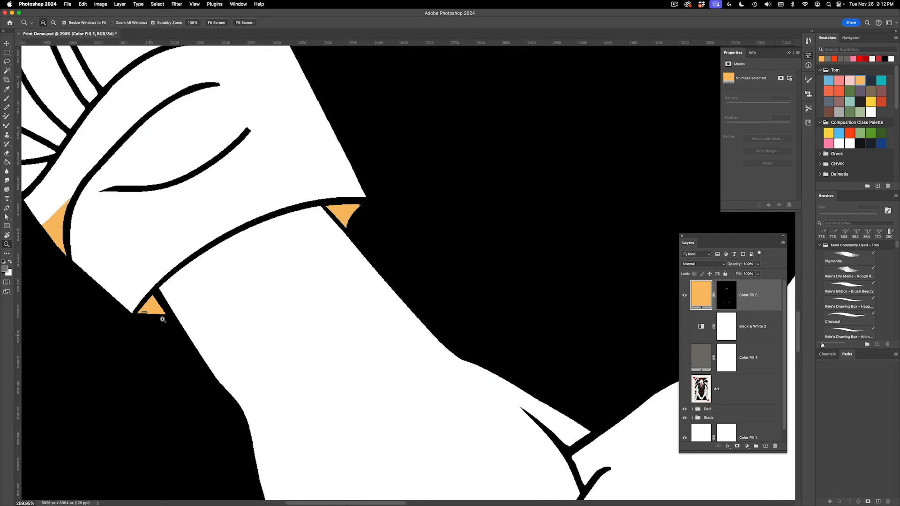
scroll(217, 325, "left", 5)
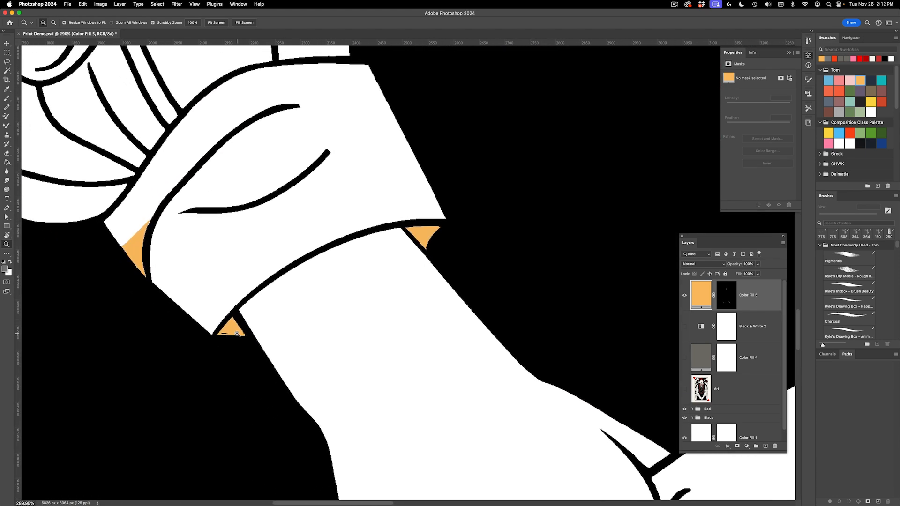
scroll(221, 326, "up", 5)
scroll(237, 330, "up", 1)
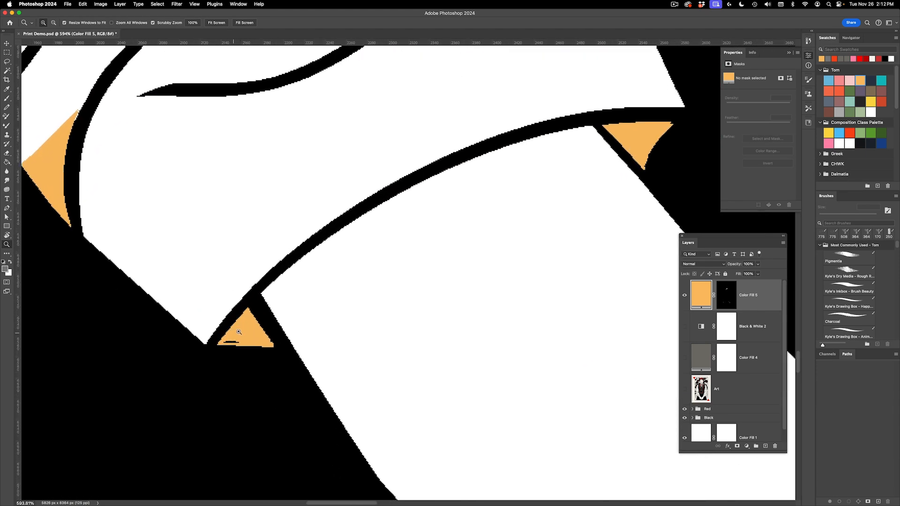
left_click_drag(259, 342, 197, 346)
left_click_drag(446, 280, 219, 374)
scroll(359, 336, "down", 5)
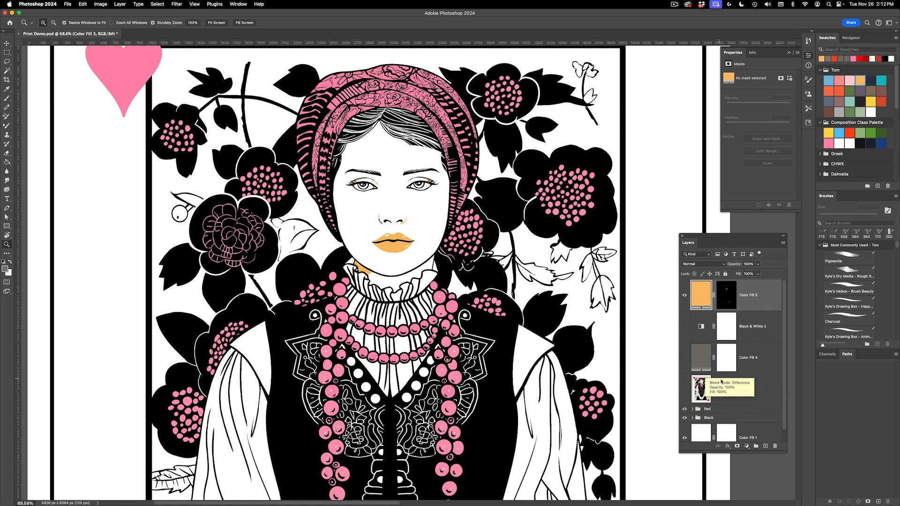
Hide the Black and Red groups so only the orange fill layer shows on the white background
left_click(684, 418)
scroll(364, 313, "down", 5)
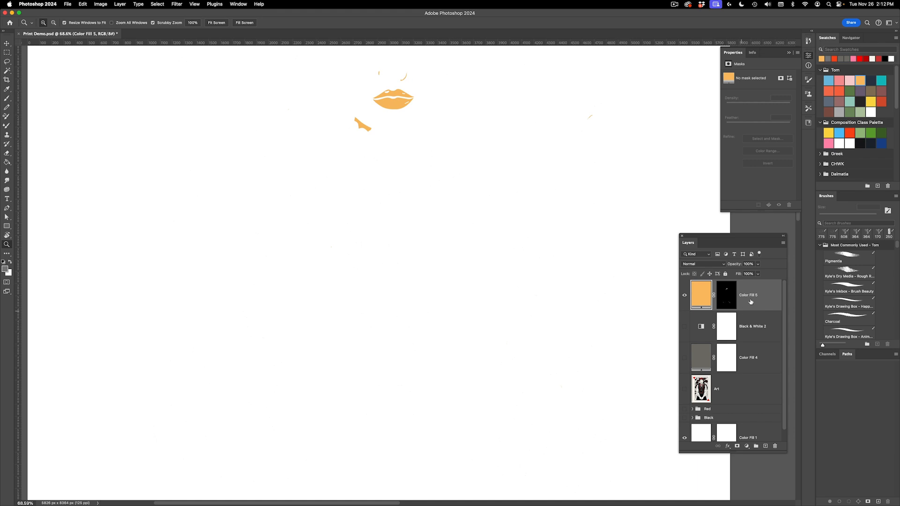
Recolour the Color Fill 5 layer to near-black #14161a and check the canvas for stray specks
double_click(695, 300)
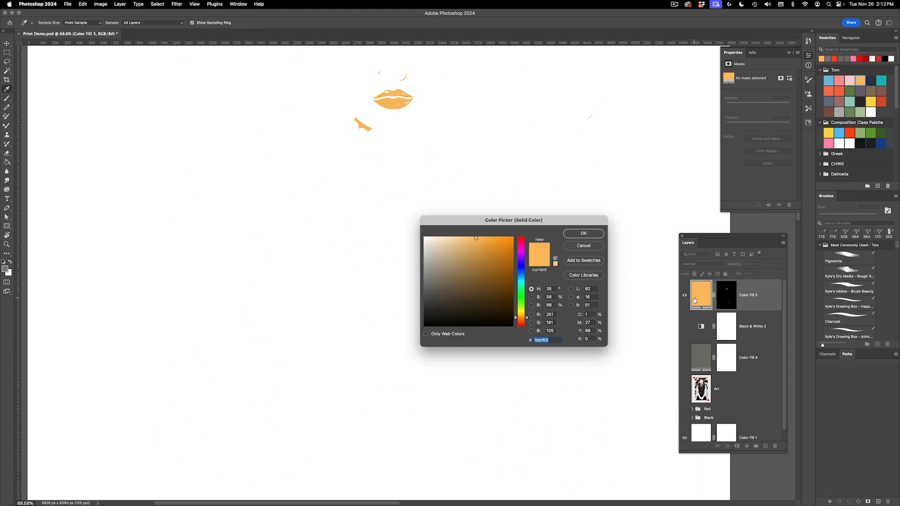
left_click(861, 143)
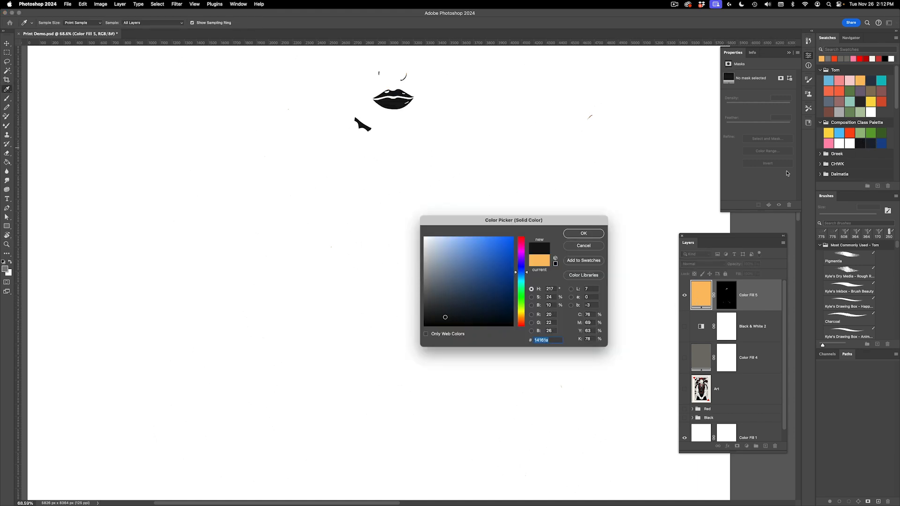
left_click(584, 233)
left_click_drag(434, 262, 554, 263)
scroll(379, 251, "down", 2)
left_click_drag(467, 200, 476, 218)
Return the Color Fill 5 layer to light orange and target its layer mask, with the Lasso tool active
key("l")
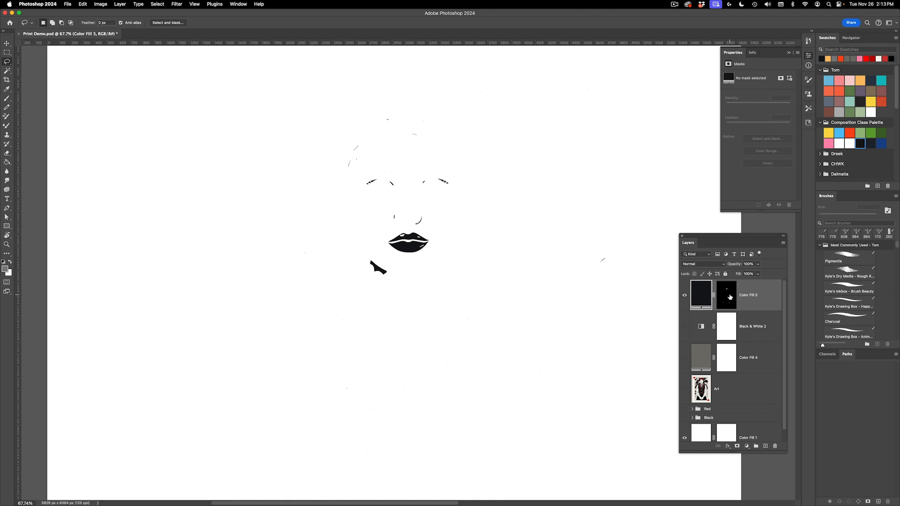
left_click(730, 296)
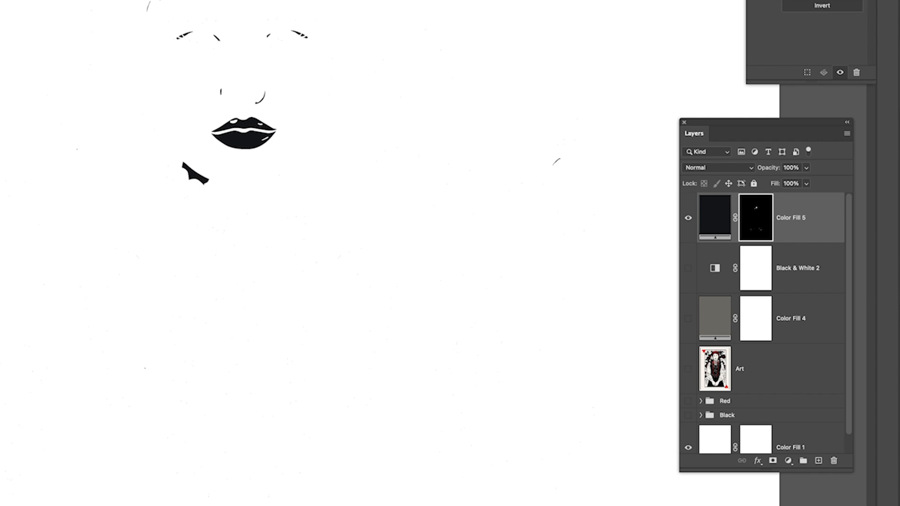
left_click(714, 217)
key("alt+BackSpace")
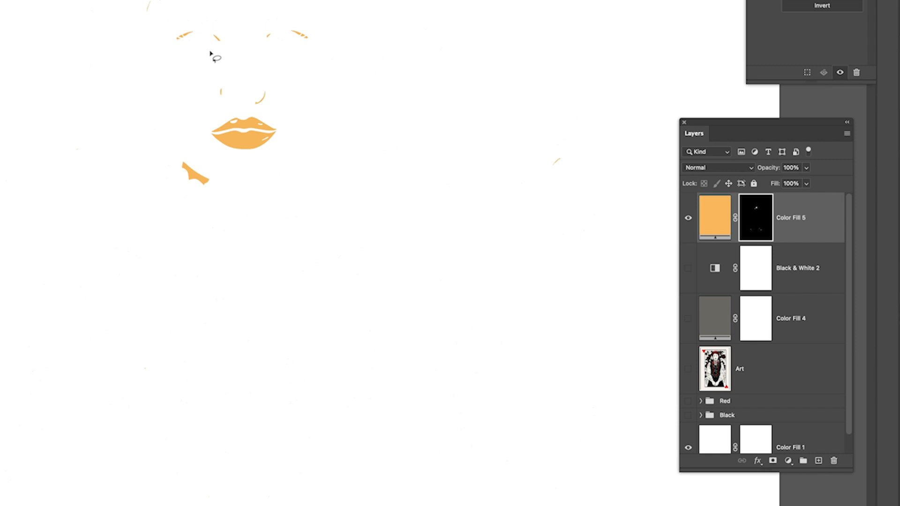
Lasso the eye, nose, lip and neck shapes, and add the two clusters of small triangles near the hands
left_click_drag(212, 19, 168, 41)
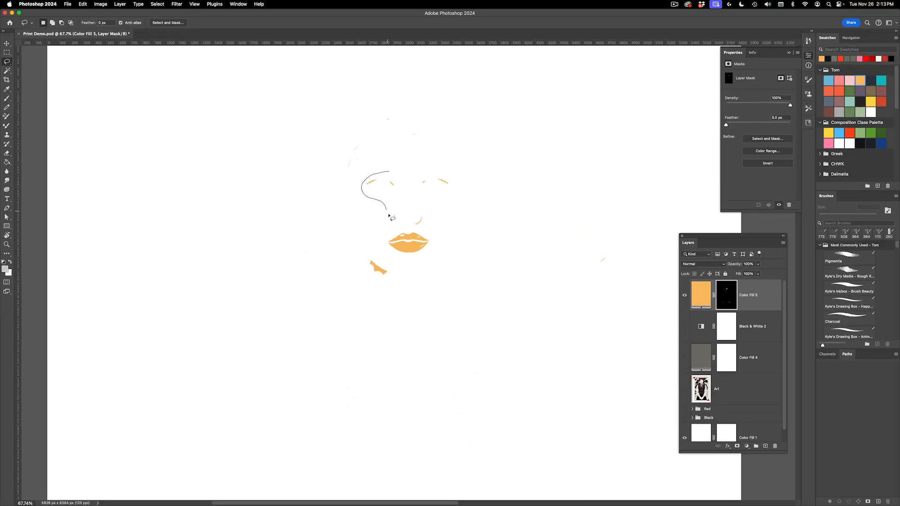
left_click_drag(387, 231, 364, 262)
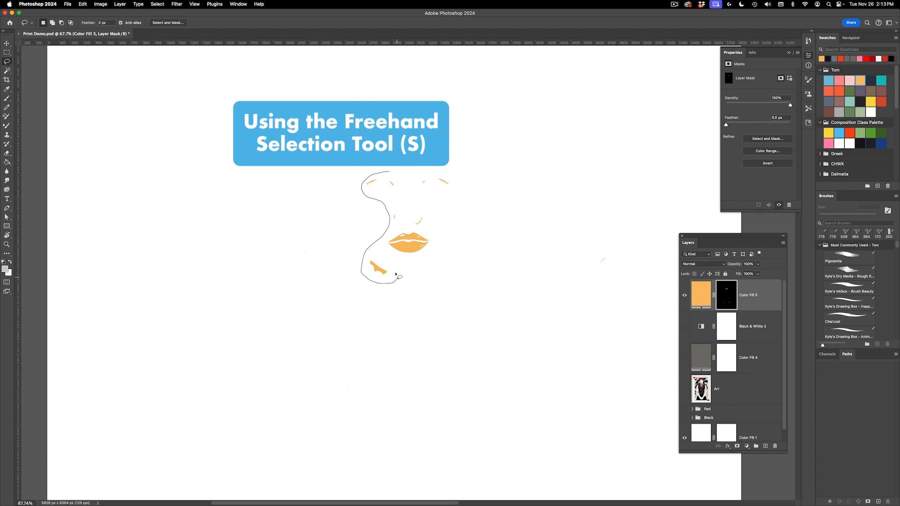
left_click_drag(434, 211, 453, 187)
scroll(301, 326, "down", 10)
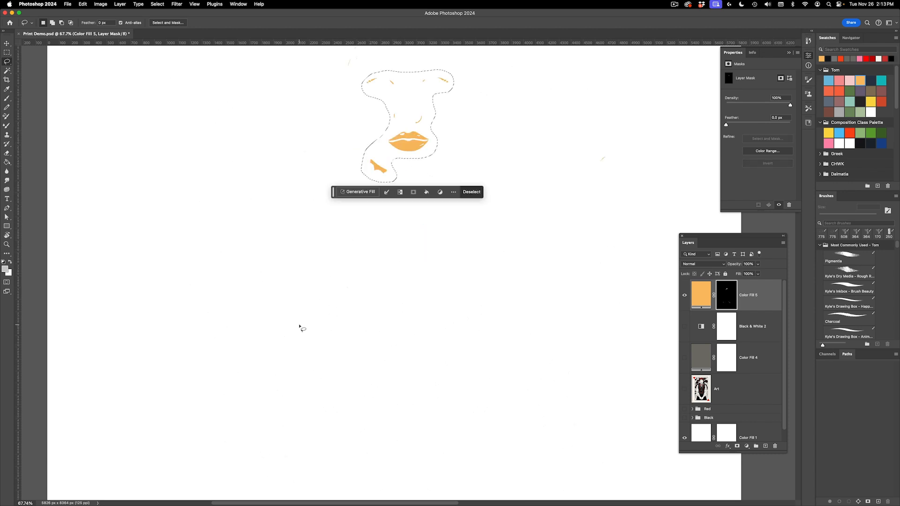
mouse_move(306, 347)
left_mouse_down()
mouse_move(278, 372)
mouse_move(312, 383)
mouse_move(363, 363)
mouse_move(351, 348)
left_mouse_up()
mouse_move(474, 325)
left_mouse_down()
mouse_move(473, 360)
mouse_move(522, 382)
mouse_move(522, 355)
mouse_move(475, 324)
left_mouse_up()
scroll(439, 325, "down", 3)
scroll(426, 322, "up", 2)
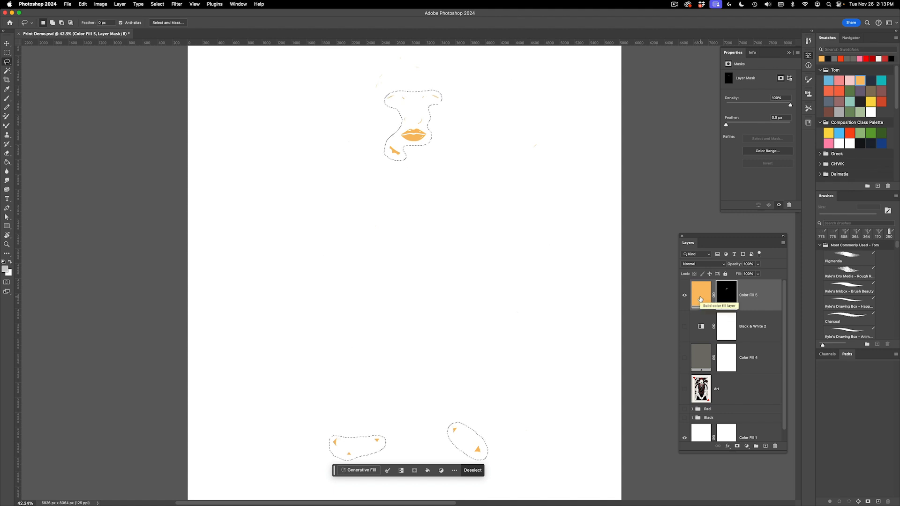
Invert the lasso selection, fill it with black (#000000) on the Color Fill 5 mask, and deselect
left_click(157, 5)
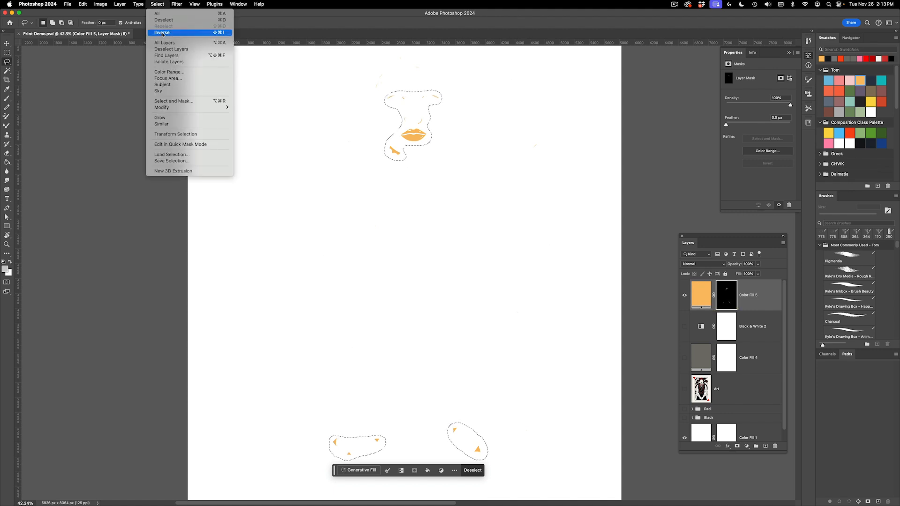
left_click(162, 33)
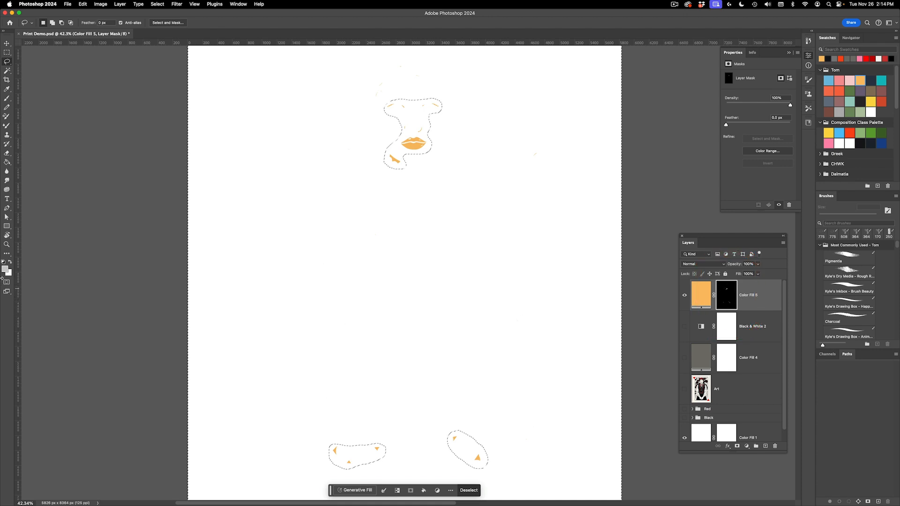
left_click(5, 269)
left_click_drag(442, 286, 424, 326)
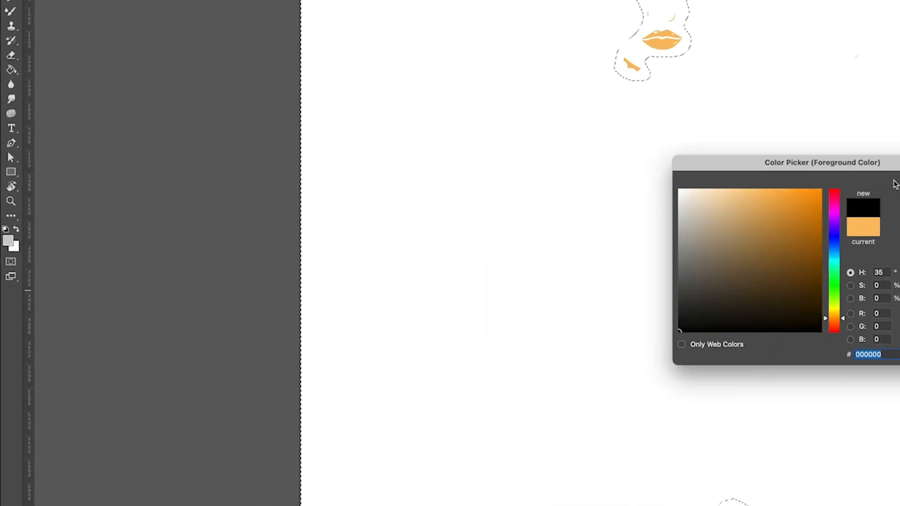
key("Return")
key("x")
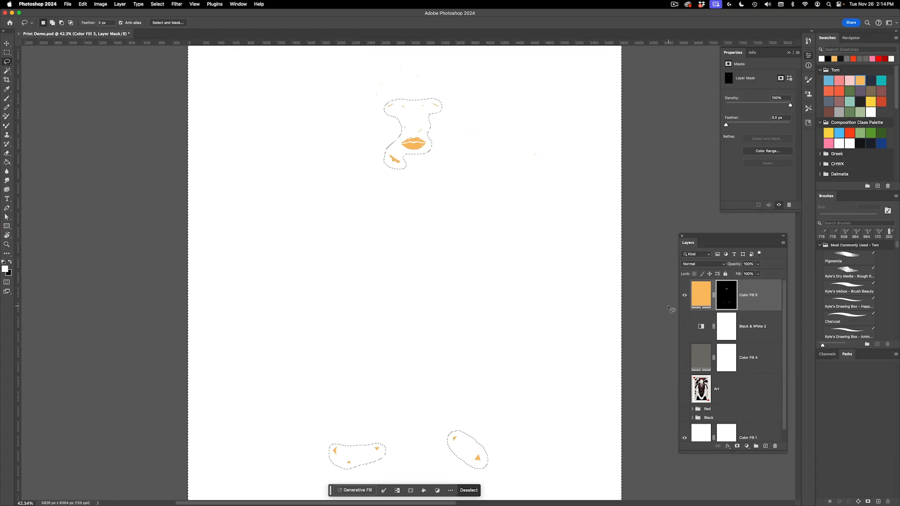
key("super+d")
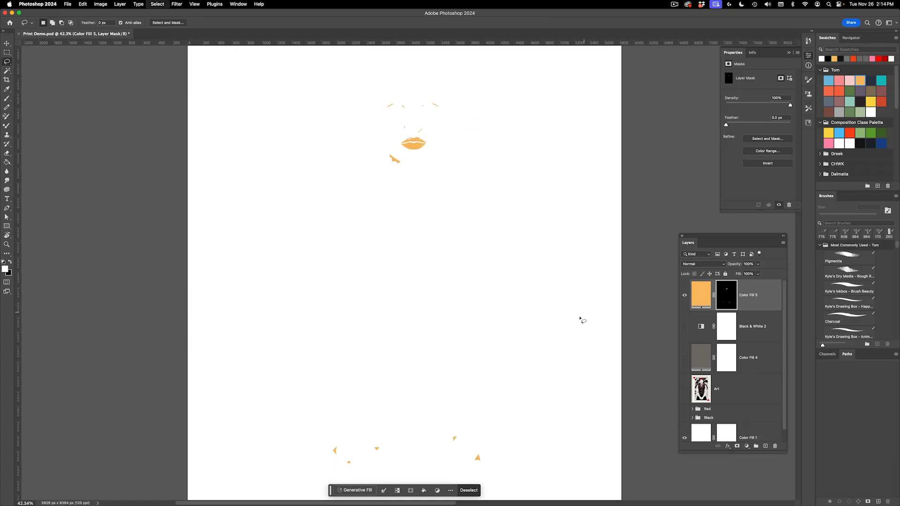
Examine the cleaned orange layer around the face and the lower triangles for leftover specks
key("z")
left_click_drag(366, 307, 450, 215)
left_click_drag(469, 374, 425, 122)
left_click_drag(474, 318, 501, 101)
left_click_drag(446, 398, 457, 262)
left_click_drag(448, 274, 380, 286)
mouse_move(431, 385)
left_mouse_down()
mouse_move(490, 384)
mouse_move(416, 380)
left_mouse_up()
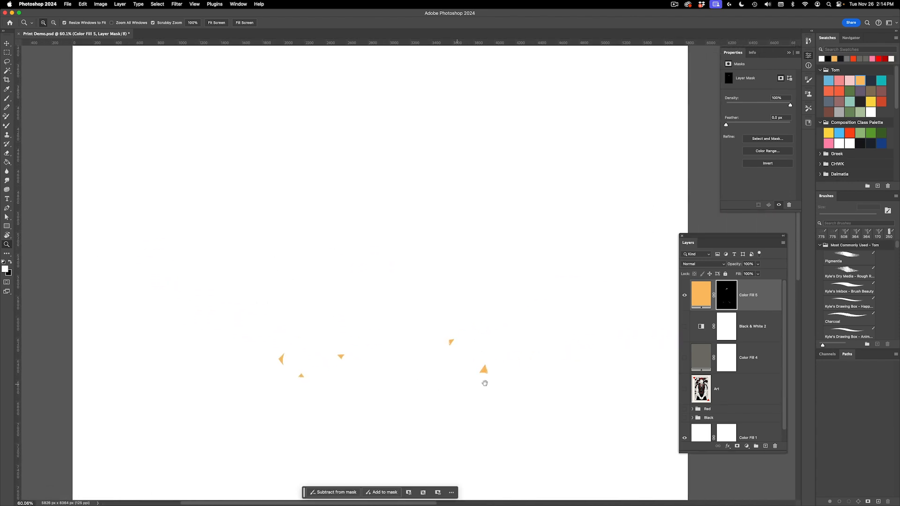
Delete the Black & White 2 and Color Fill 4 layers
left_click(762, 362)
left_click(767, 320, "shift")
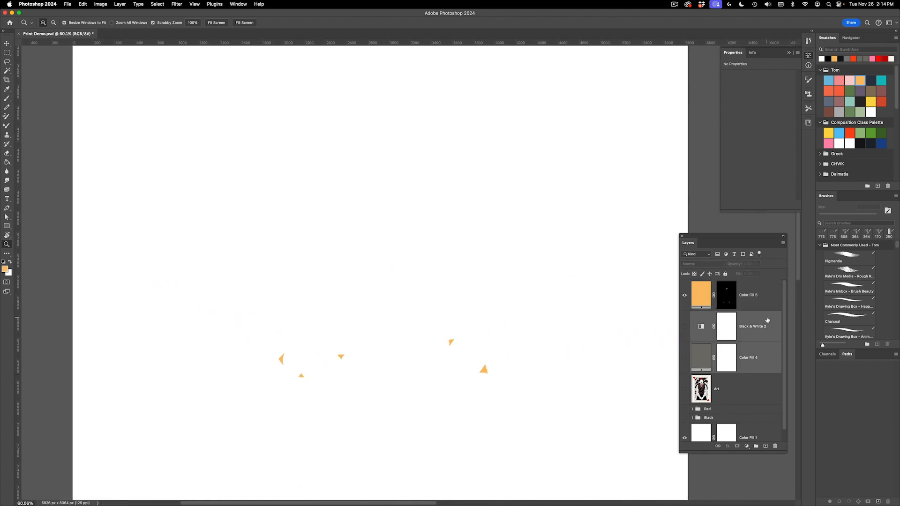
key("Delete")
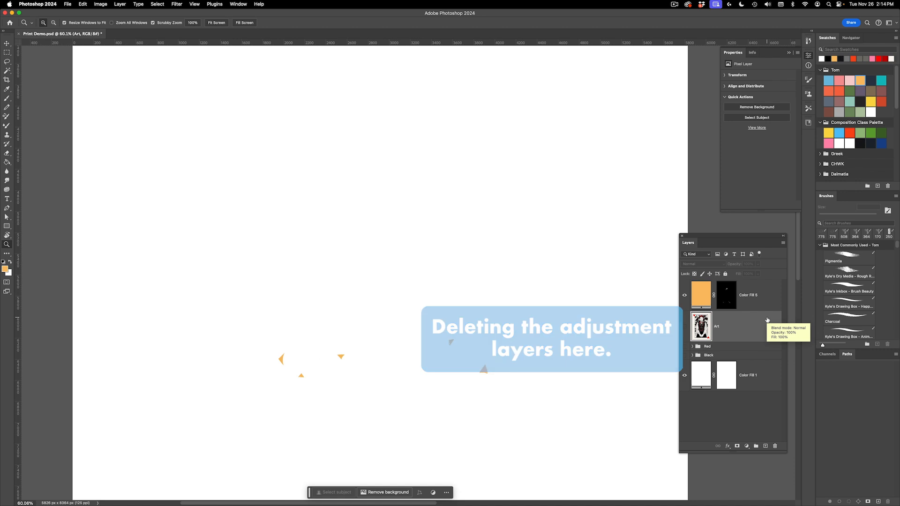
Place the Color Fill 5 layer in a new group
left_click(756, 305)
key("super+g")
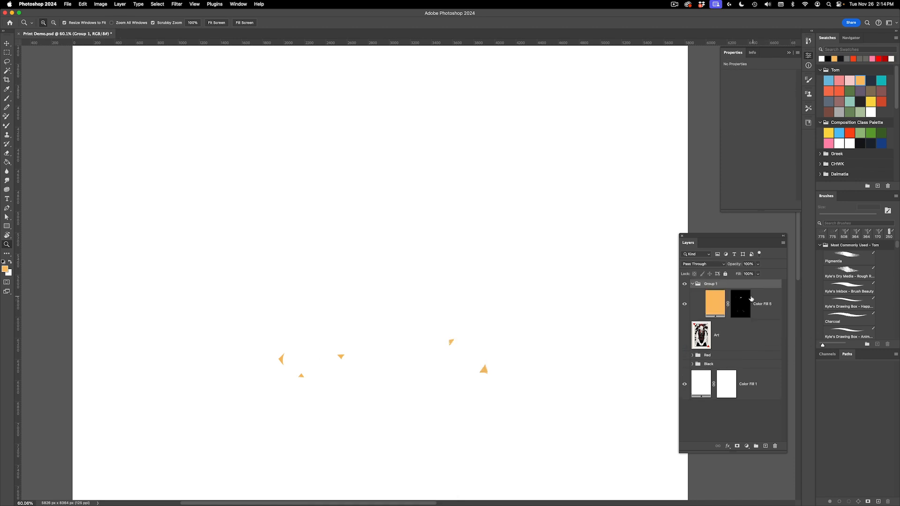
Rename the group holding Color Fill 5 as Dark Grey, collapse it, and move the Art layer above it
double_click(710, 284)
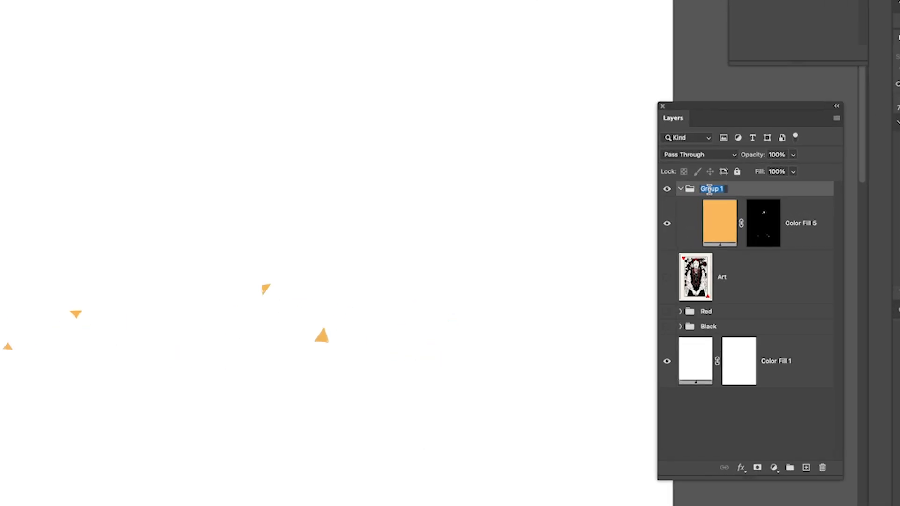
type("Dark Grey")
left_click(681, 189)
left_click_drag(696, 220, 696, 183)
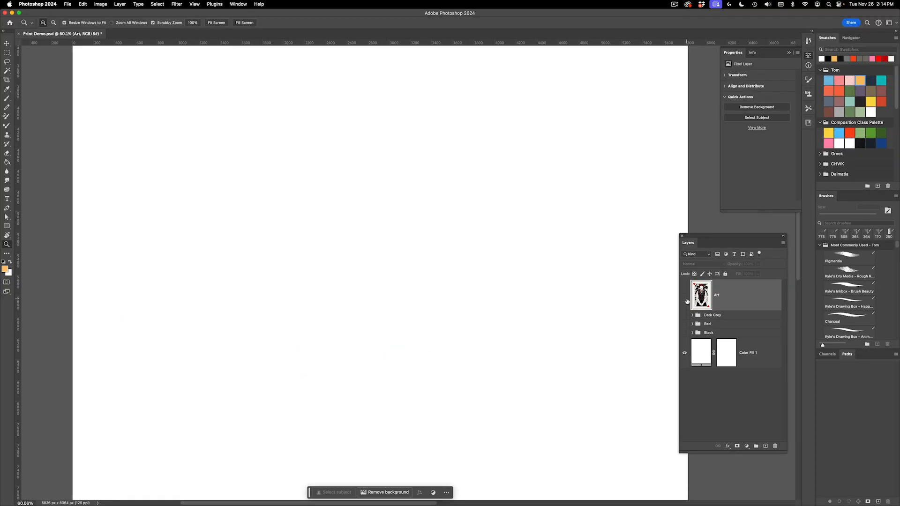
Show the Art layer and sample the light grey shading beside the eye
left_click(684, 295)
scroll(550, 295, "up", 2)
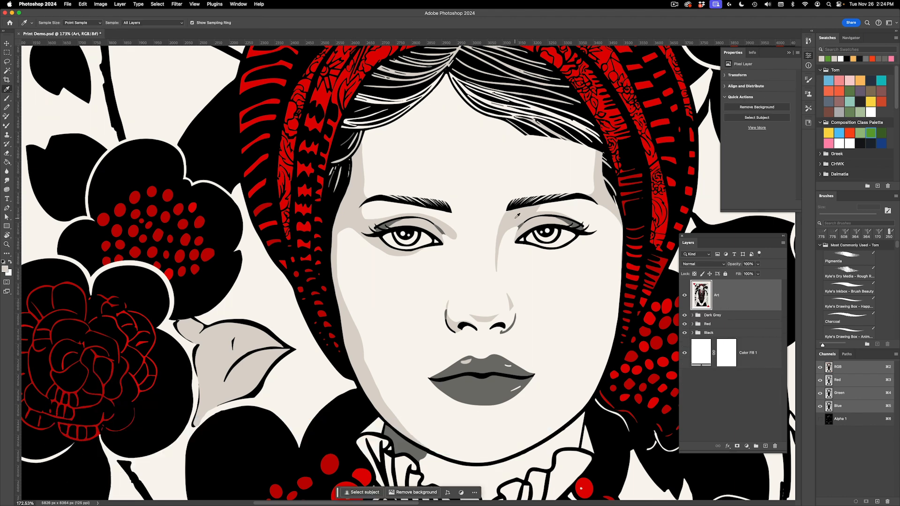
left_click(517, 216)
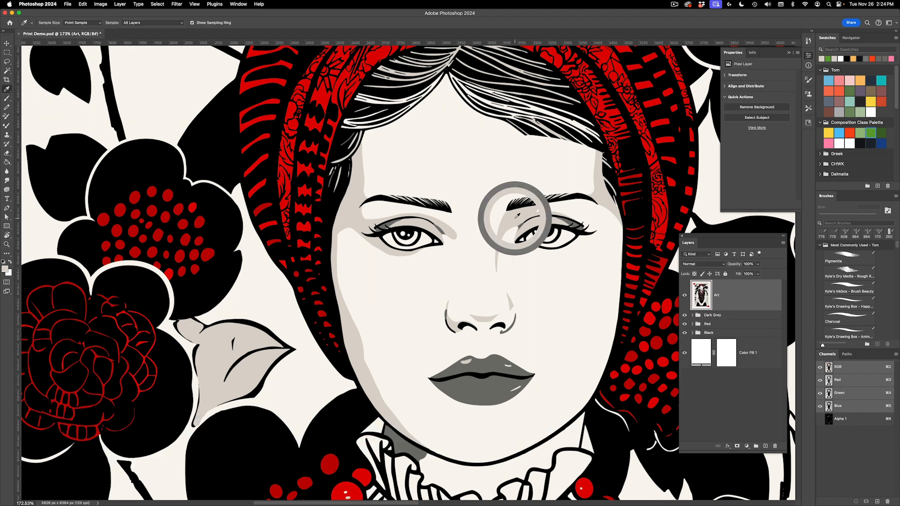
Add a Solid Color fill layer in the sampled #dcd6cd above the Art layer and set its blend mode to Difference
left_click(746, 447)
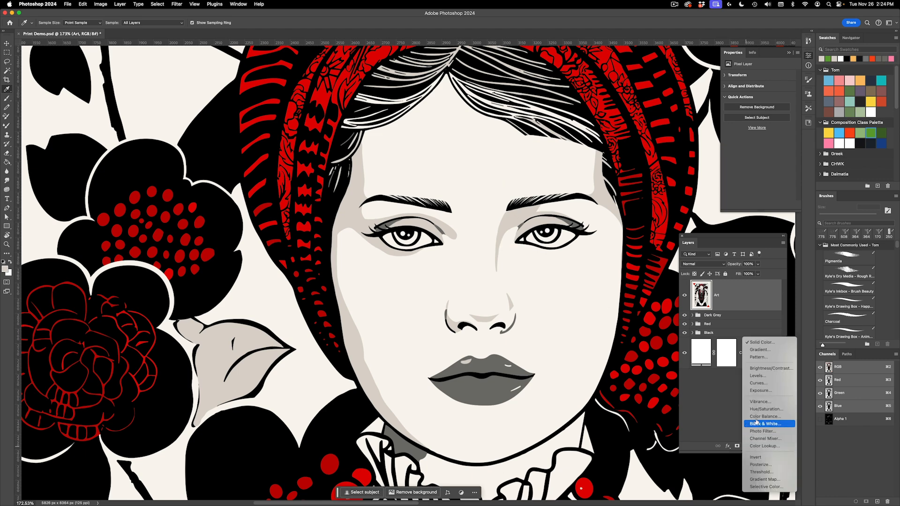
left_click(757, 341)
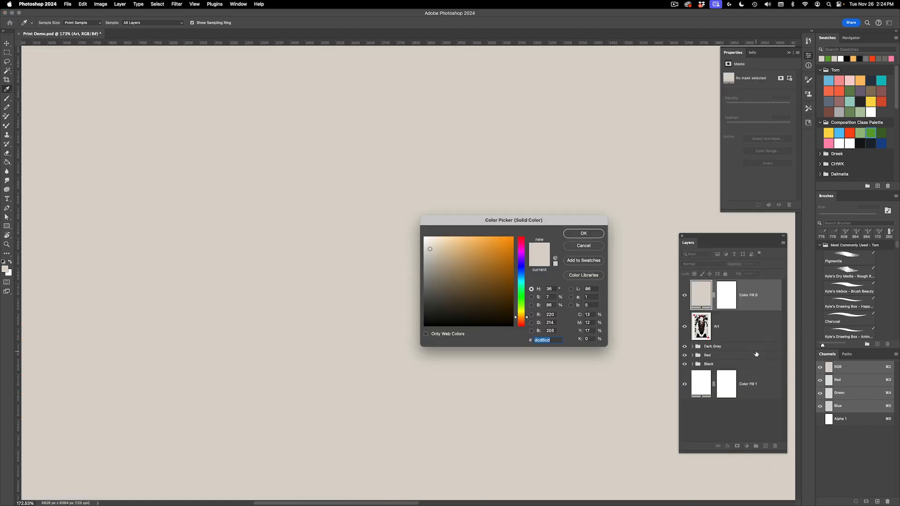
left_click(590, 230)
left_click(696, 265)
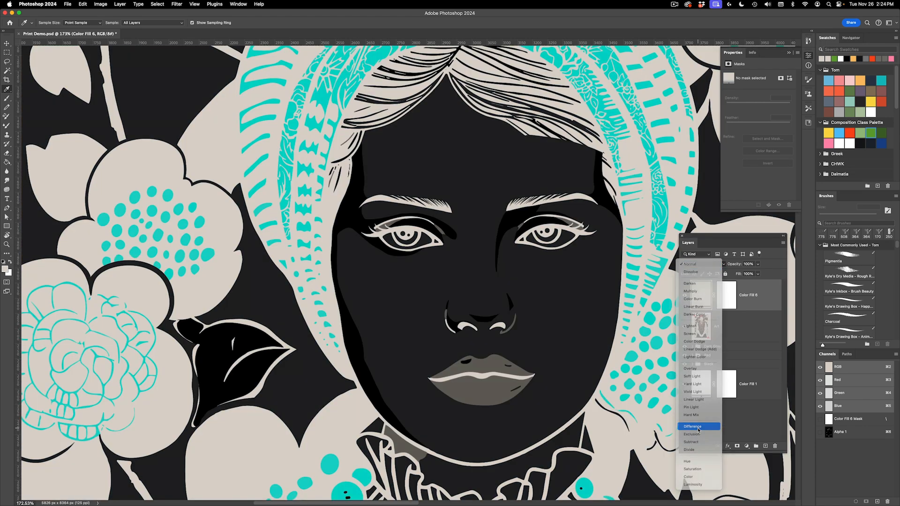
left_click(692, 426)
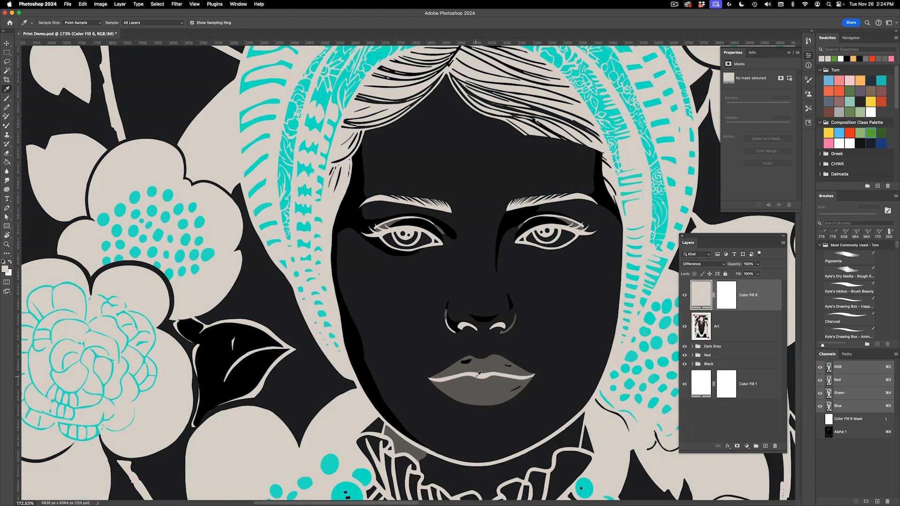
Add a Levels adjustment layer above the Difference fill and lower its white input level to 54
key("z")
left_click_drag(367, 360, 384, 360)
left_click_drag(361, 380, 475, 225)
left_click_drag(510, 307, 407, 295)
left_click(748, 445)
left_click(756, 377)
left_click_drag(489, 158, 509, 155)
left_click_drag(509, 155, 514, 155)
left_click_drag(792, 127, 748, 129)
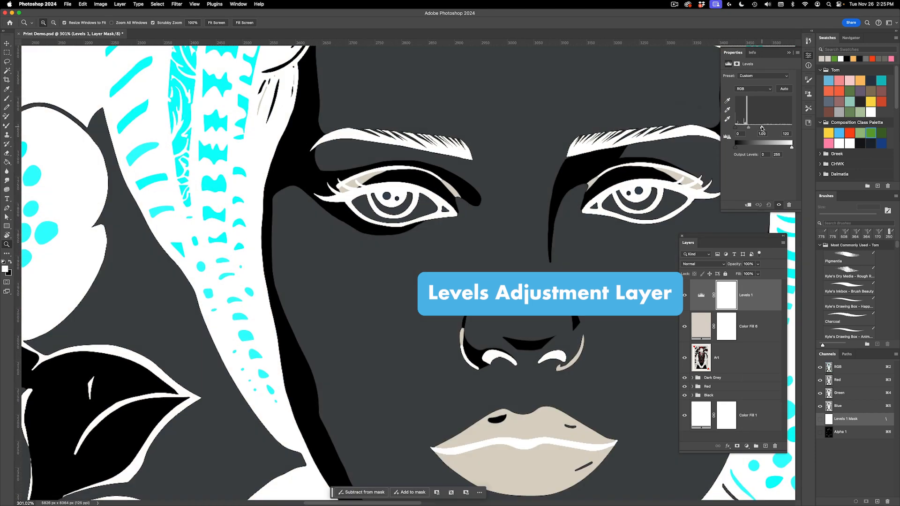
Add a Threshold adjustment layer on top and set its threshold level to 3
scroll(414, 237, "down", 3)
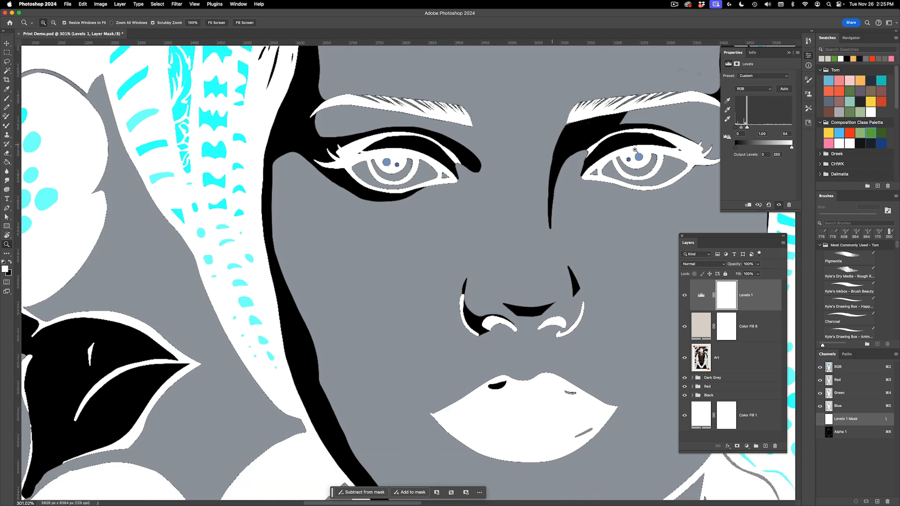
scroll(505, 239, "down", 1)
scroll(505, 238, "down", 3)
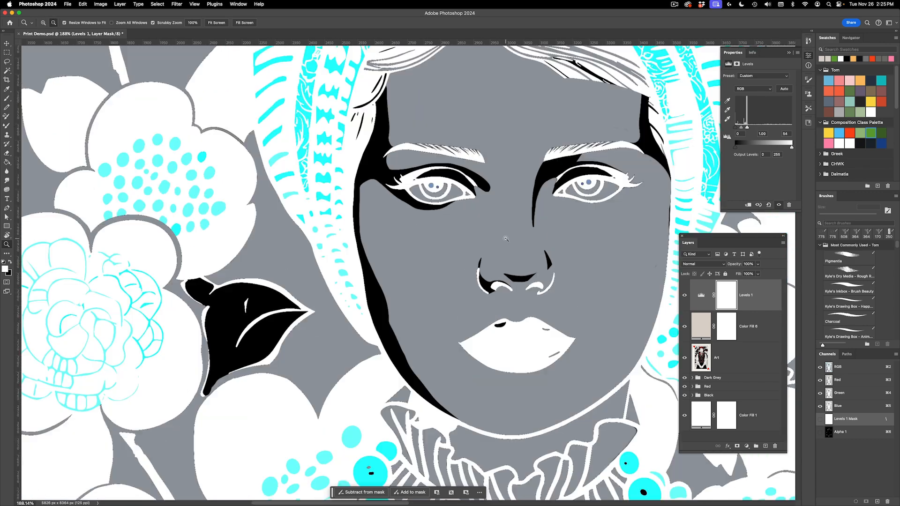
scroll(505, 238, "down", 3)
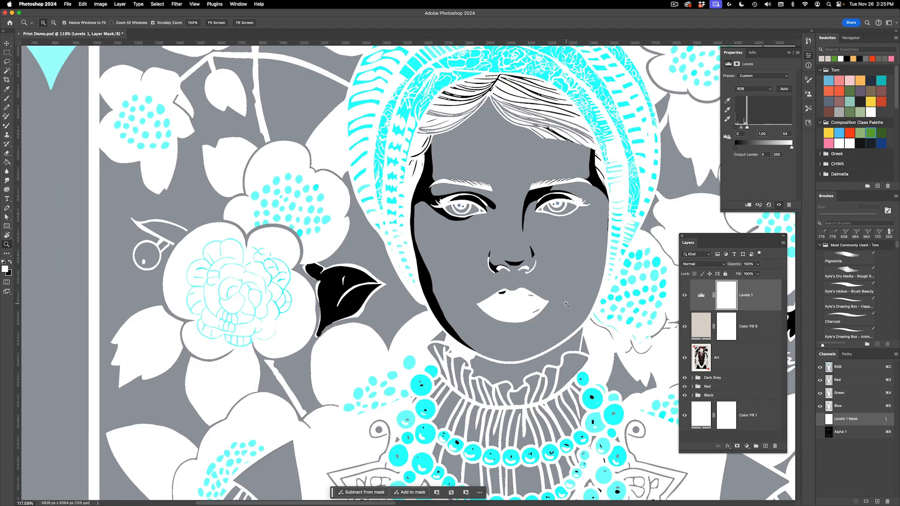
left_click(746, 447)
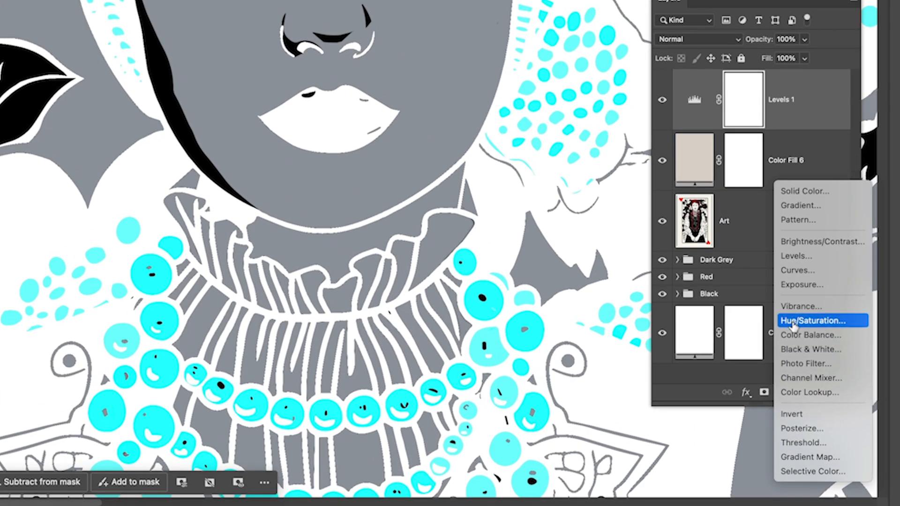
left_click(796, 442)
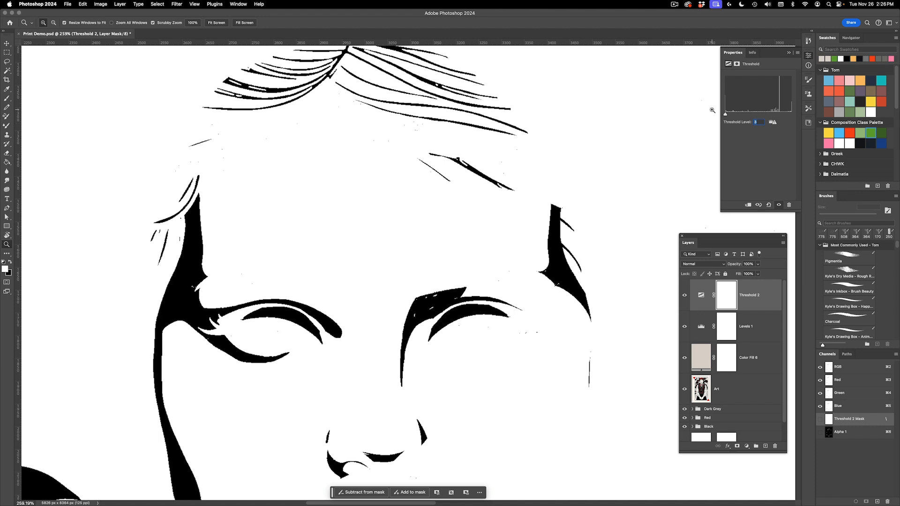
key("Down")
key("Down")
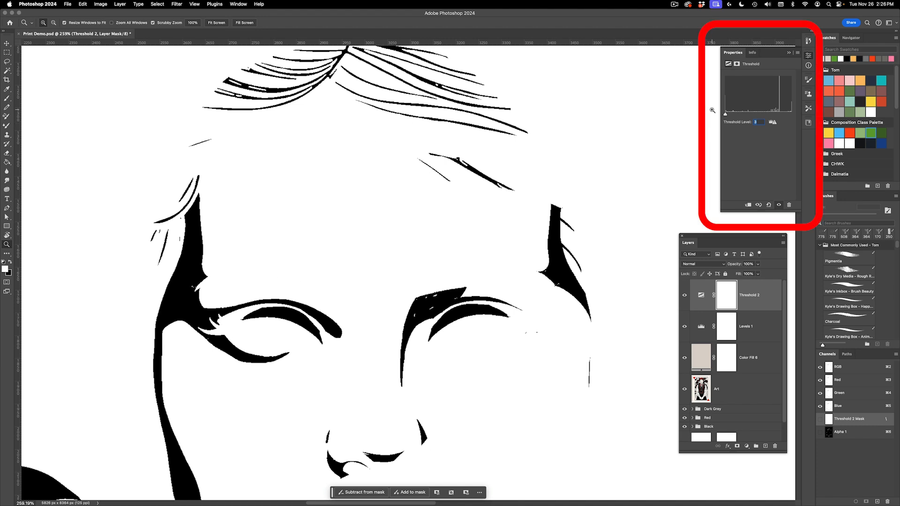
Select the entire canvas and copy the thresholded image with Copy Merged
scroll(504, 428, "down", 20)
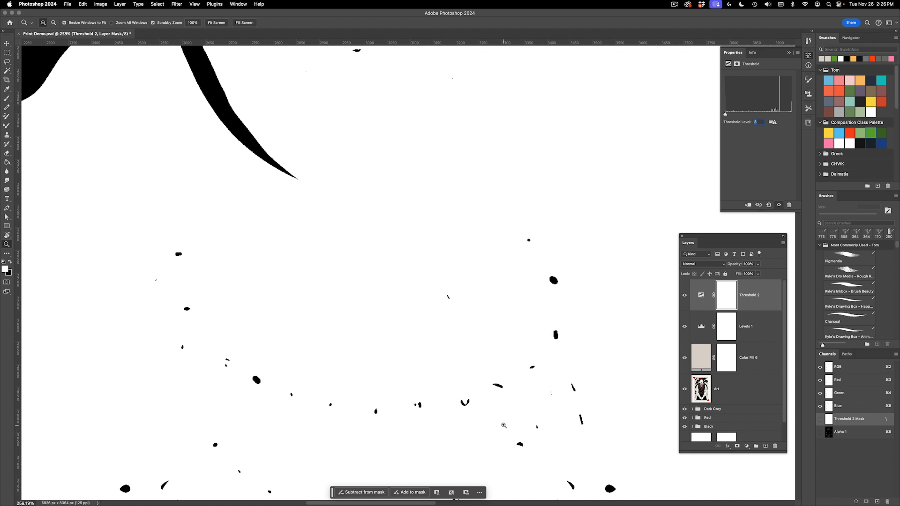
scroll(502, 420, "up", 4)
scroll(502, 420, "up", 20)
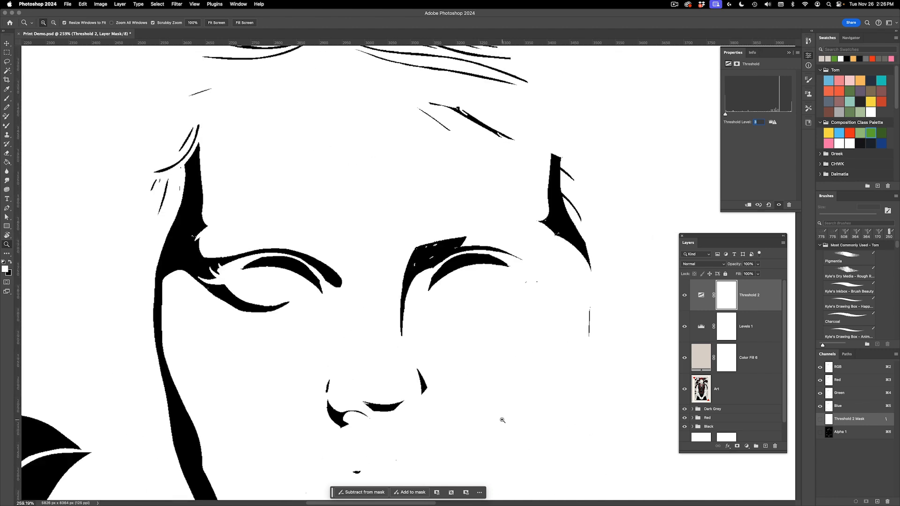
left_click_drag(525, 411, 285, 169)
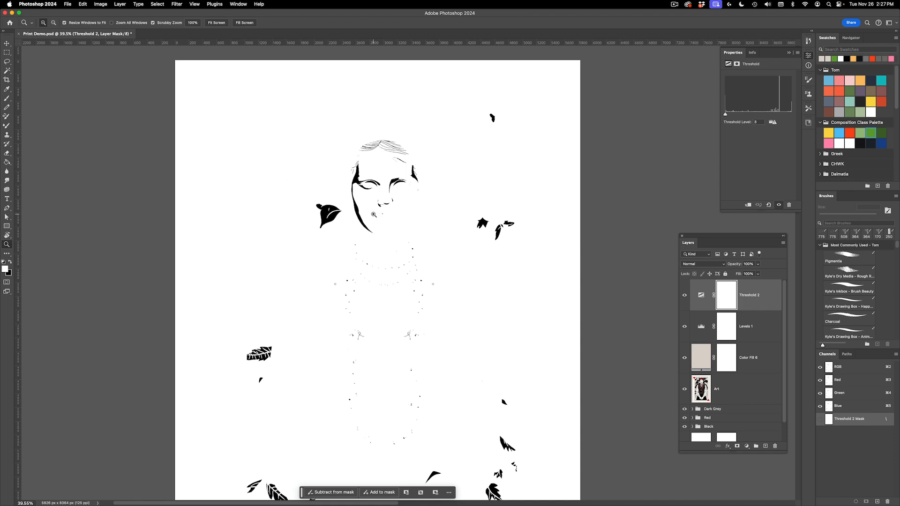
key("super+a")
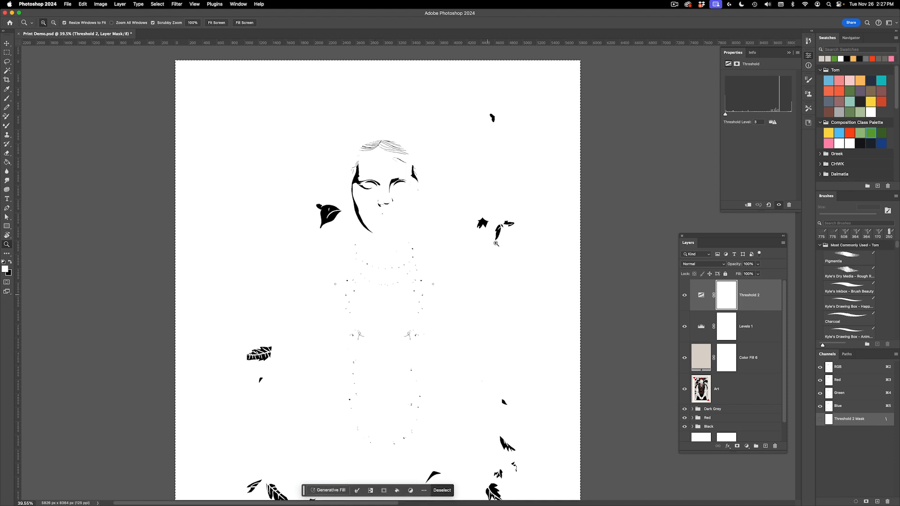
left_click(156, 4)
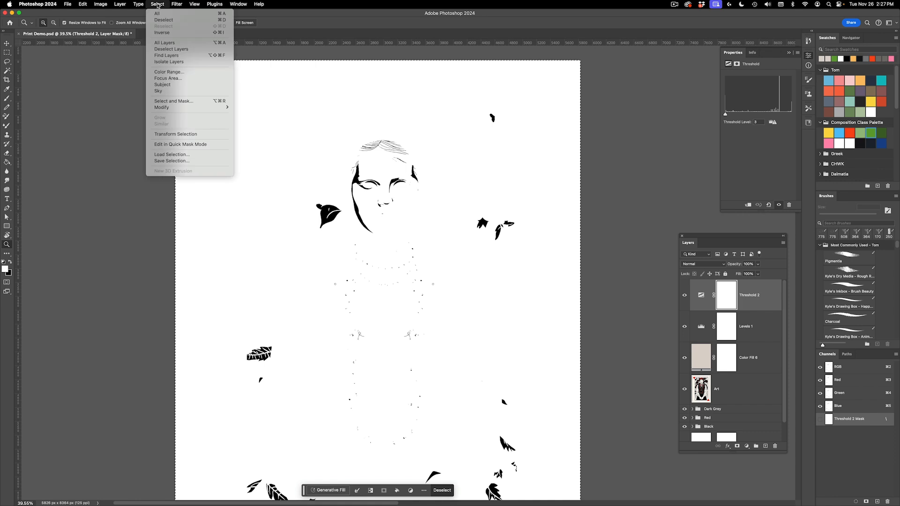
mouse_move(89, 6)
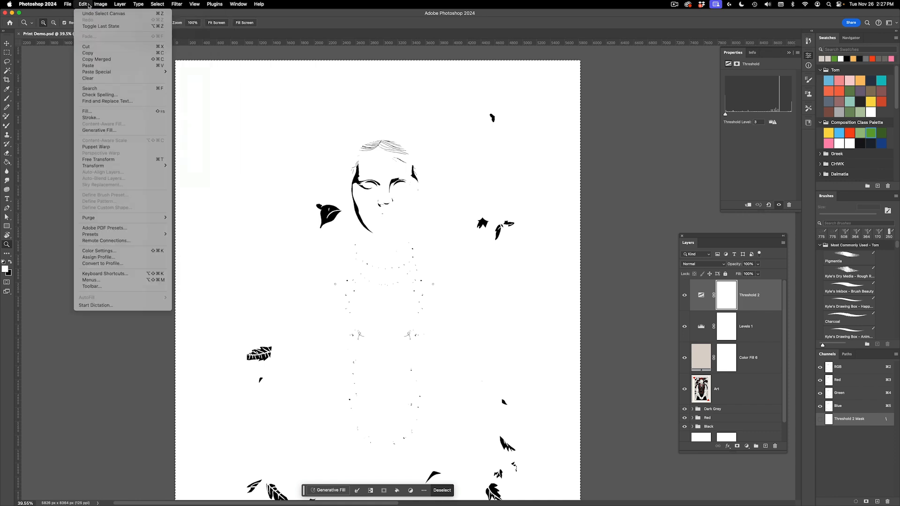
left_click(96, 59)
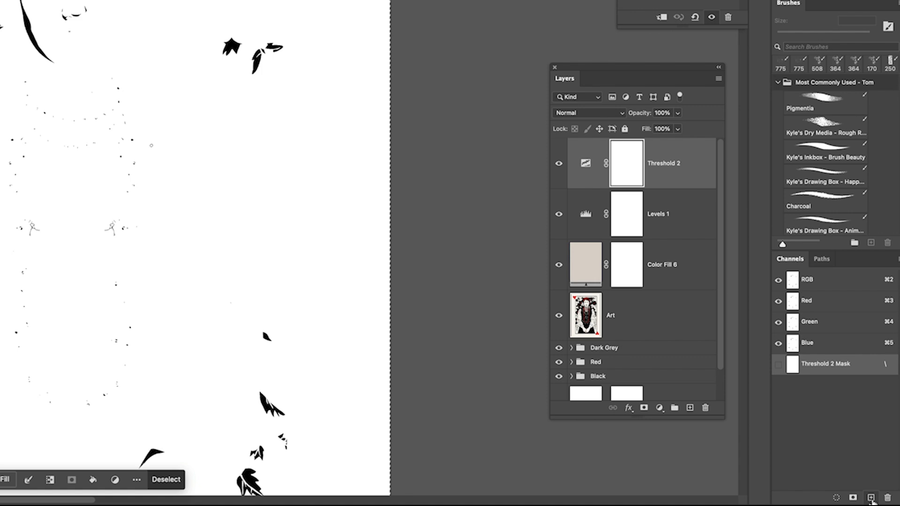
Create a new alpha channel, paste the merged copy into it, and invert it
left_click(870, 498)
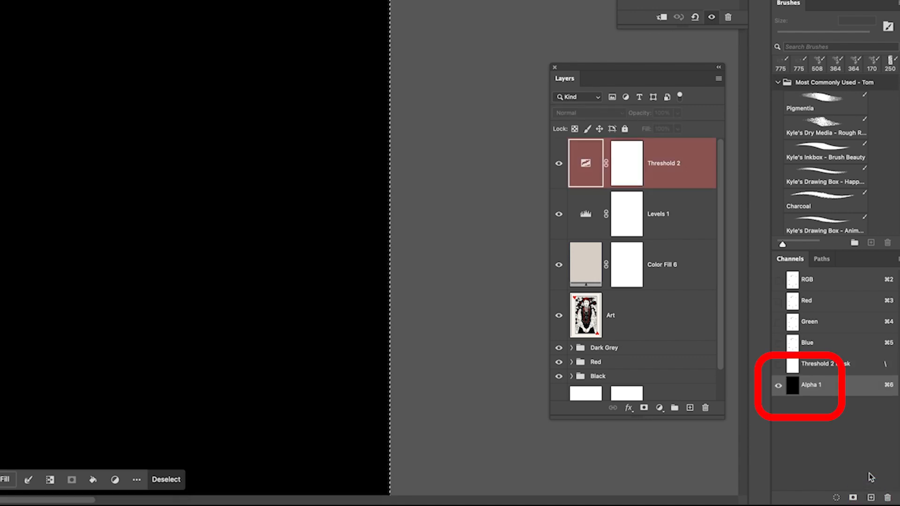
key("super+v")
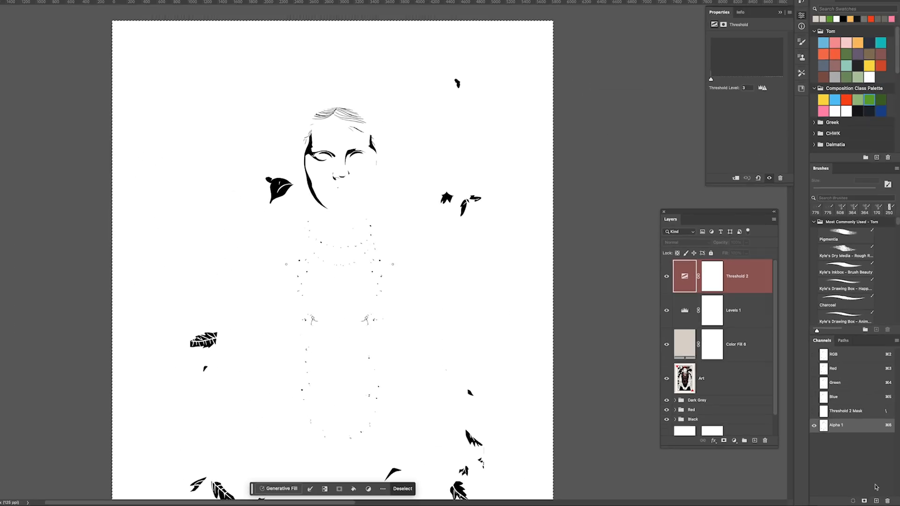
key("super+i")
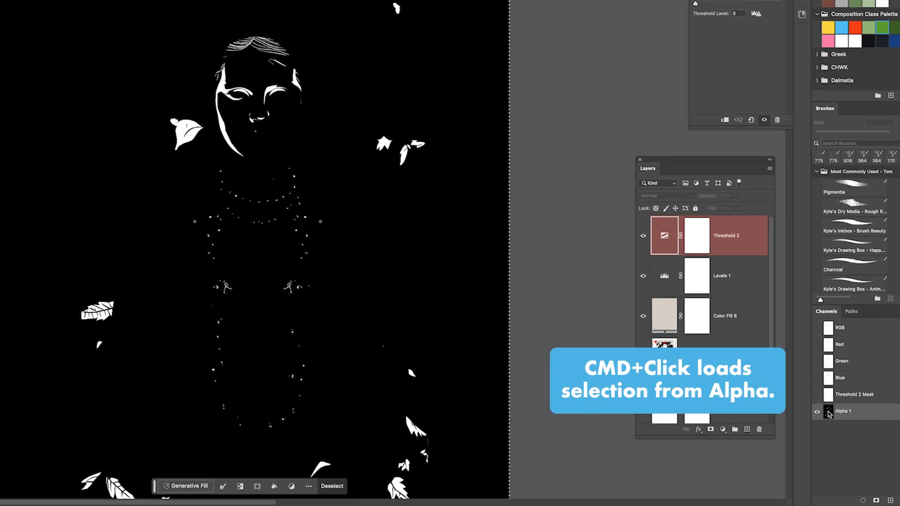
Load the Alpha 1 channel as a selection and add a Solid Color fill layer in green #63a334
left_click(828, 433, "super")
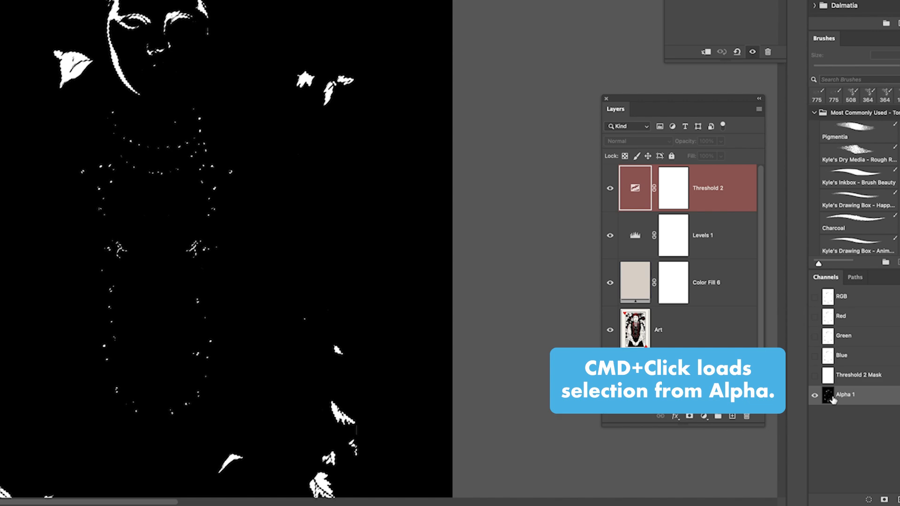
left_click(704, 416)
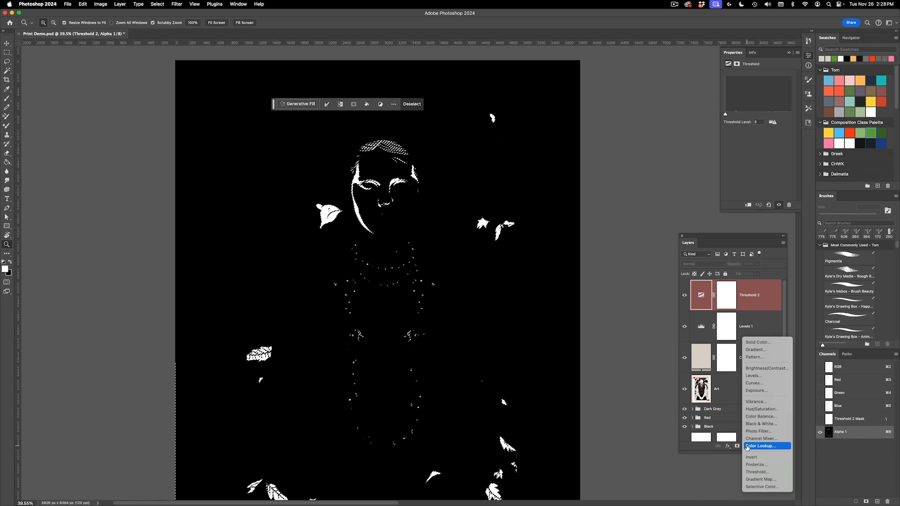
left_click(758, 342)
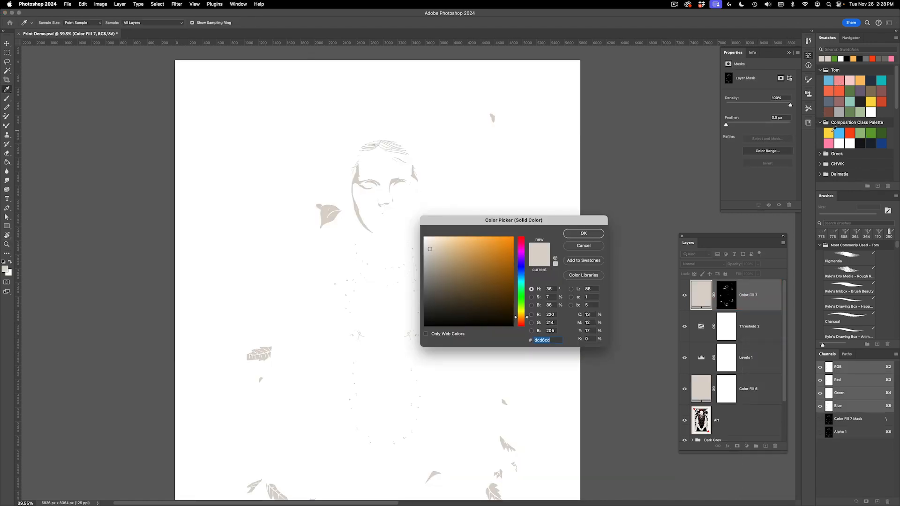
left_click(871, 133)
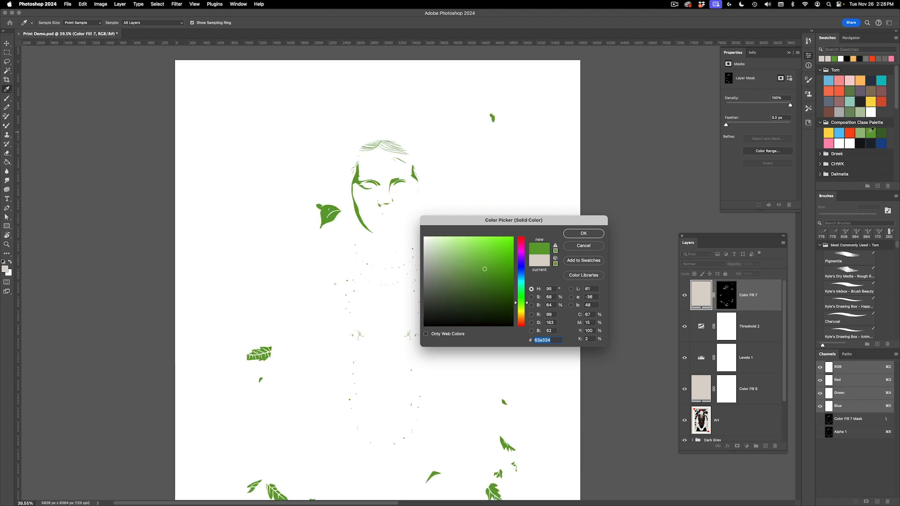
key("Return")
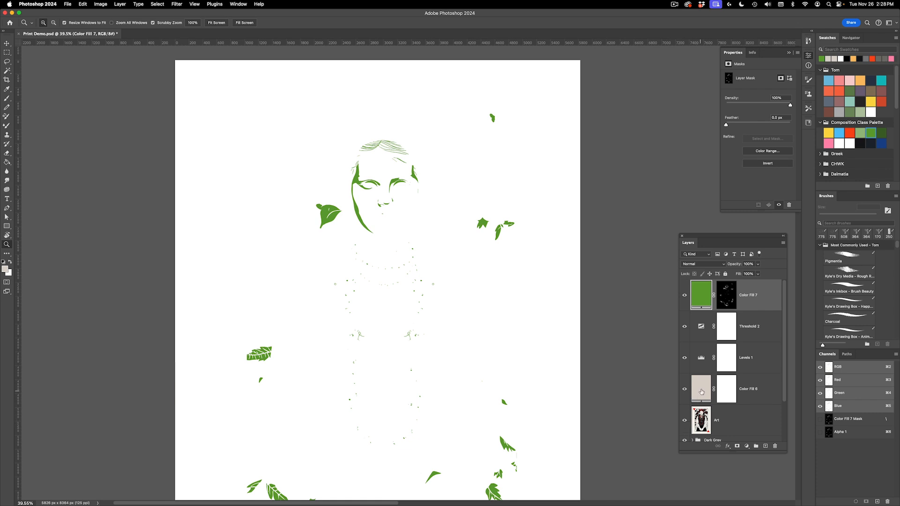
Group the layers from Color Fill 7 down to Art, name the group Light Grey, and set its blend mode to Multiply
left_click(744, 407, "shift")
key("super+g")
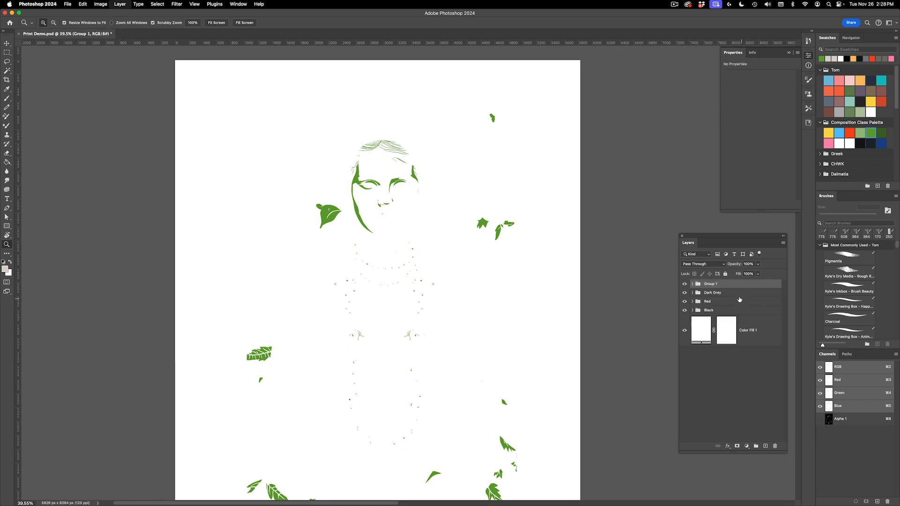
key("Return")
type("Grey")
key("Return")
left_click(700, 263)
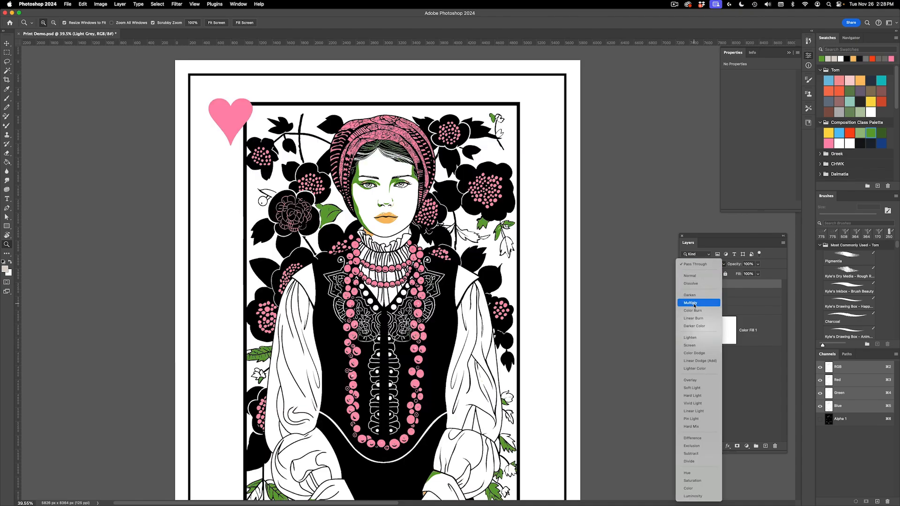
left_click(690, 303)
Examine the green light grey areas around the face, eyes and leaves for gaps and stray pixels
left_click_drag(412, 181, 464, 184)
left_click_drag(378, 202, 427, 392)
left_click_drag(498, 140, 450, 155)
left_click_drag(506, 217, 472, 175)
left_click_drag(497, 232, 492, 207)
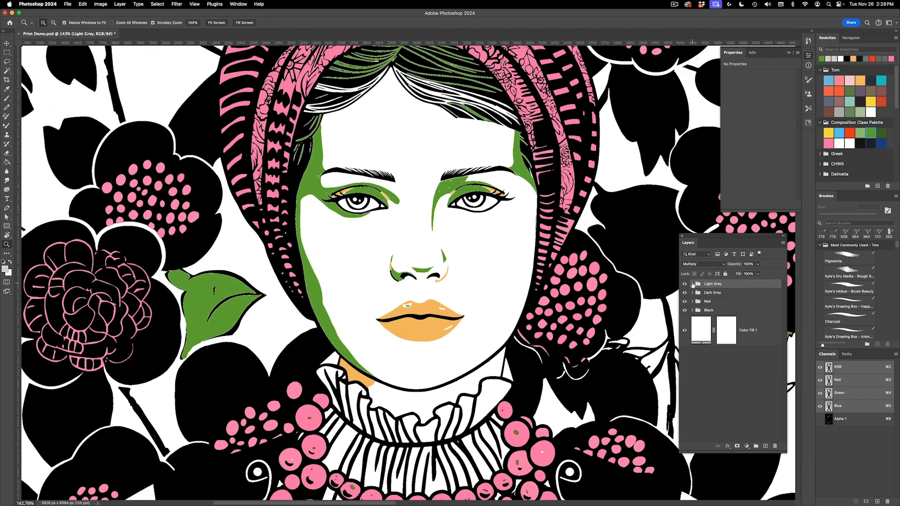
left_click_drag(467, 194, 460, 187)
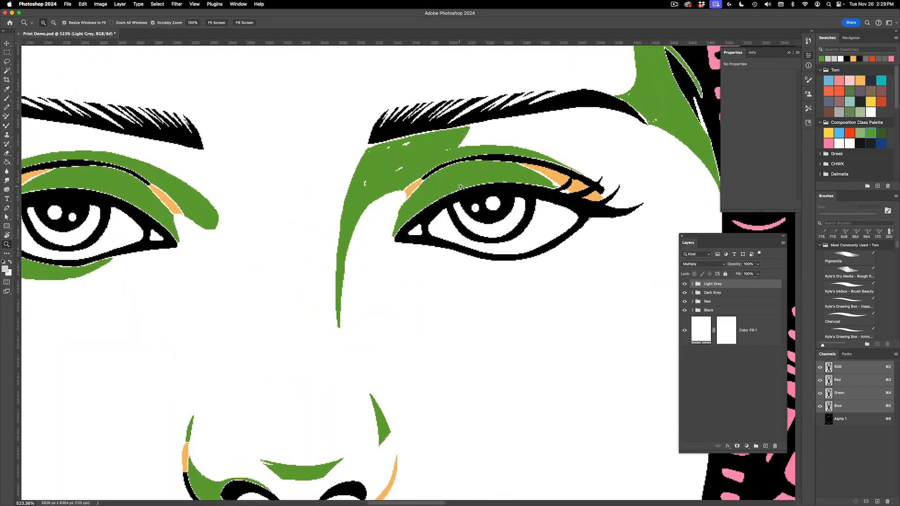
left_click_drag(462, 190, 401, 192)
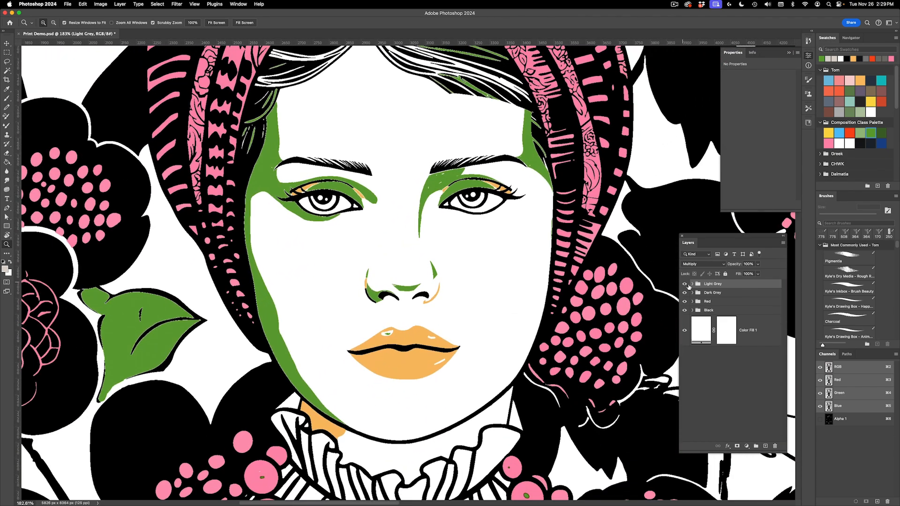
Load the Color Fill 7 mask inside the Light Grey group as a selection and expand it by 2 pixels
left_click(692, 284)
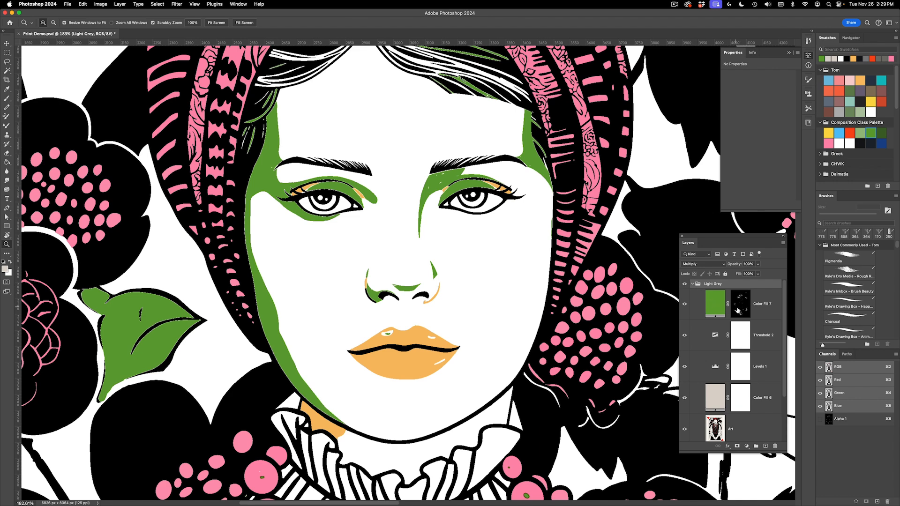
left_click(740, 306)
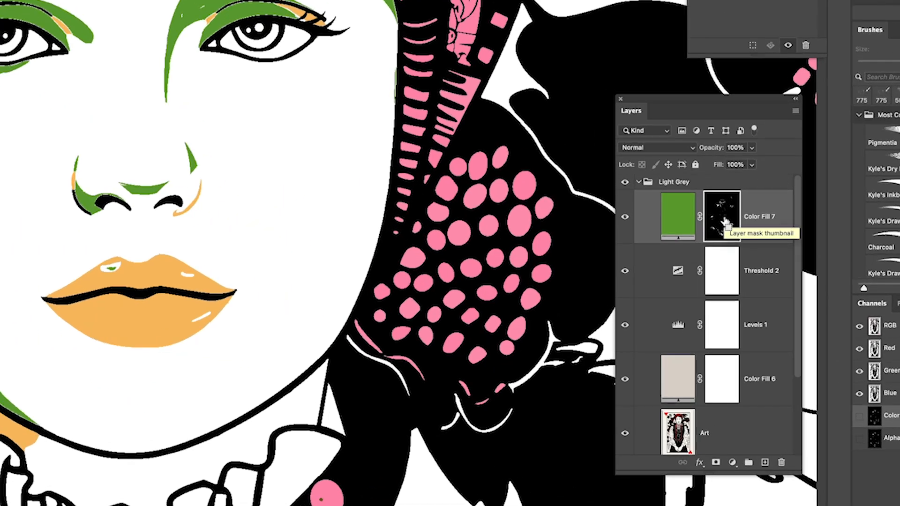
left_click(726, 224, "super")
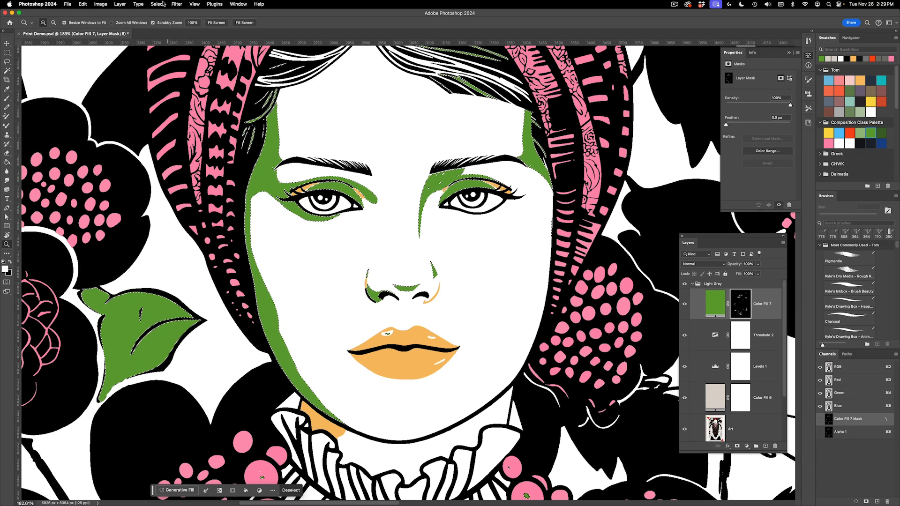
left_click(158, 5)
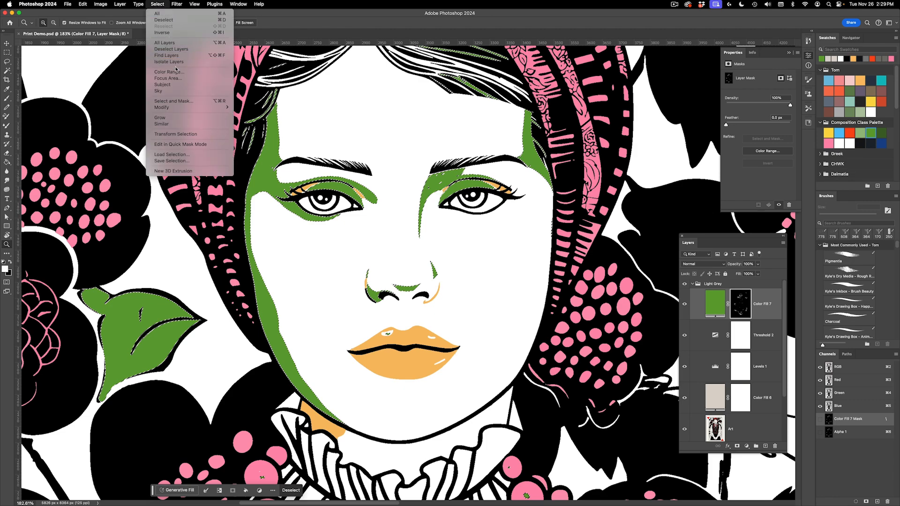
mouse_move(168, 107)
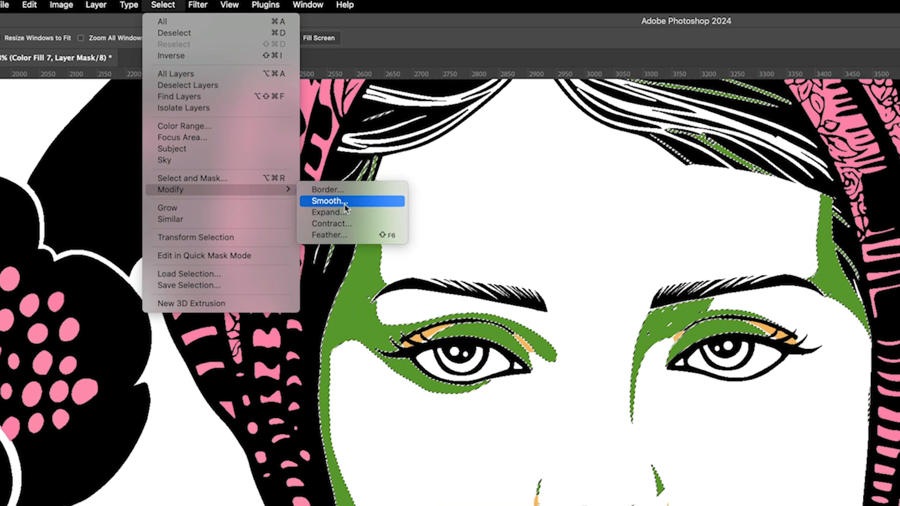
left_click(351, 214)
type("2")
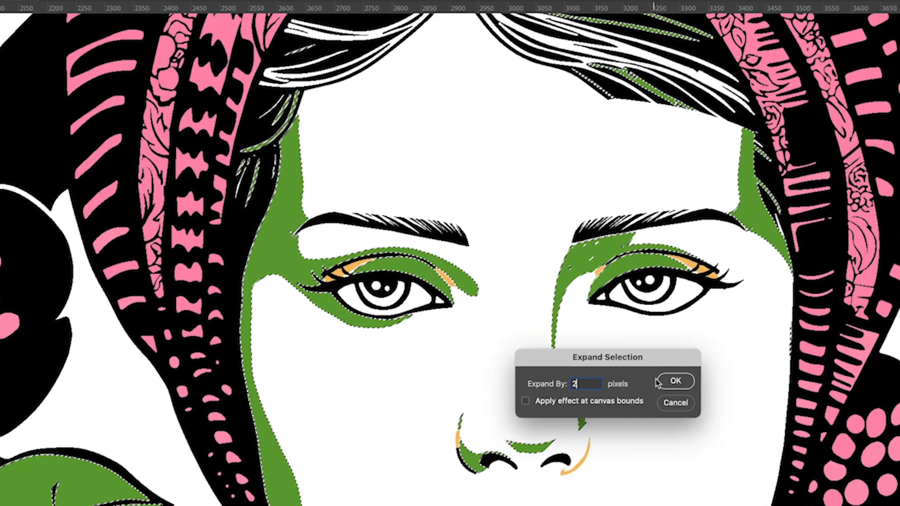
left_click(754, 446)
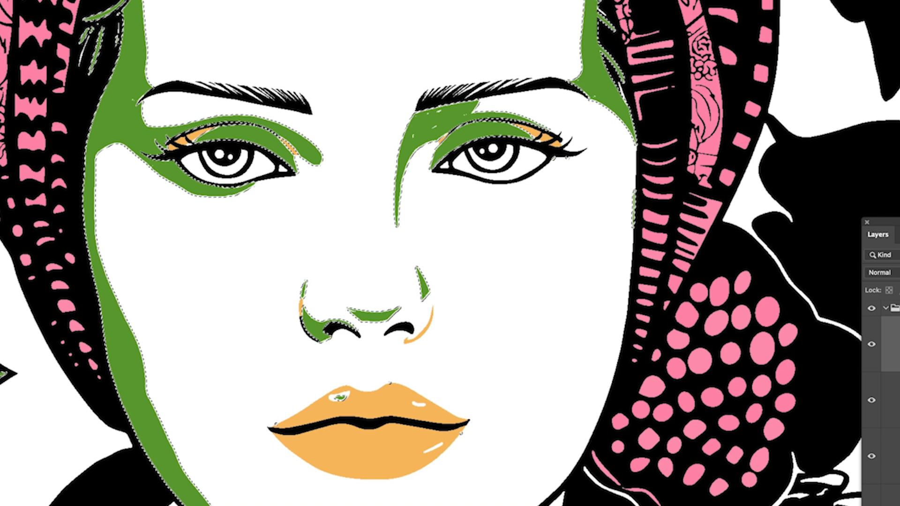
Set the Color Fill 7 layer's colour to light grey #dcd6cd
left_click(890, 502)
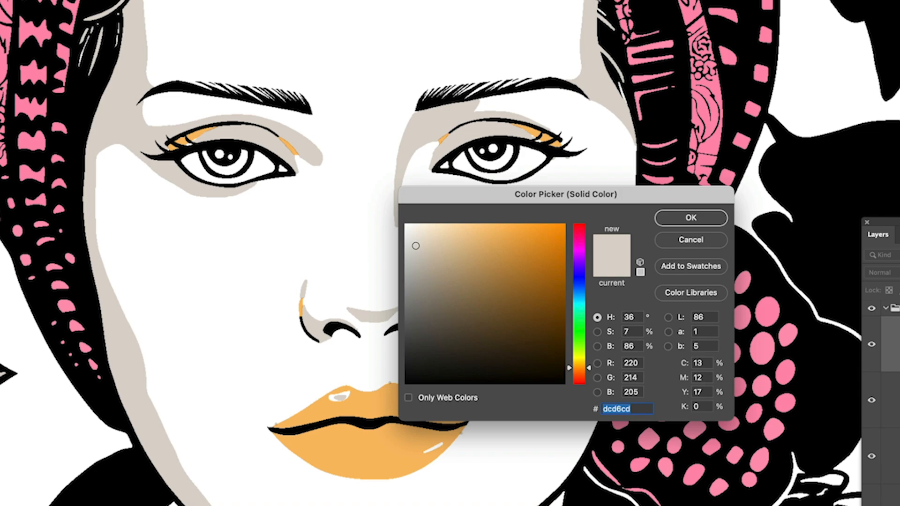
key("Return")
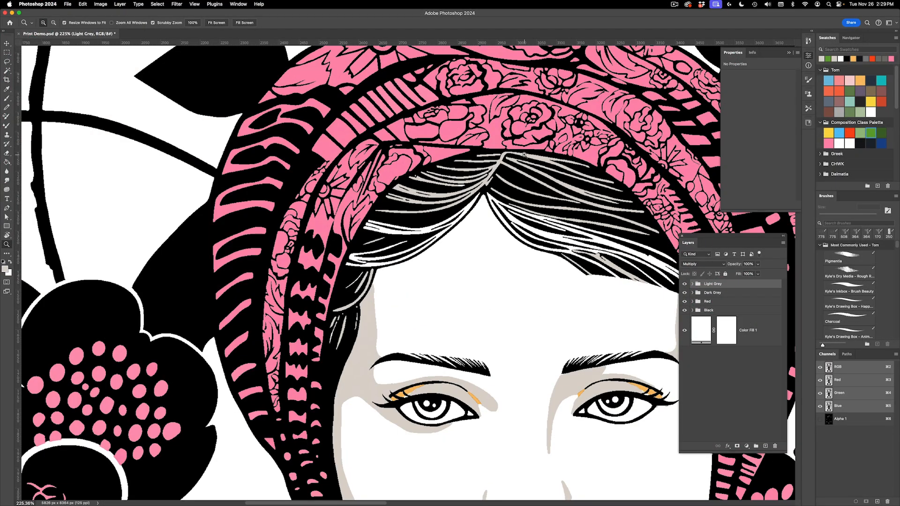
left_click_drag(525, 155, 358, 222)
left_click_drag(444, 395, 416, 270)
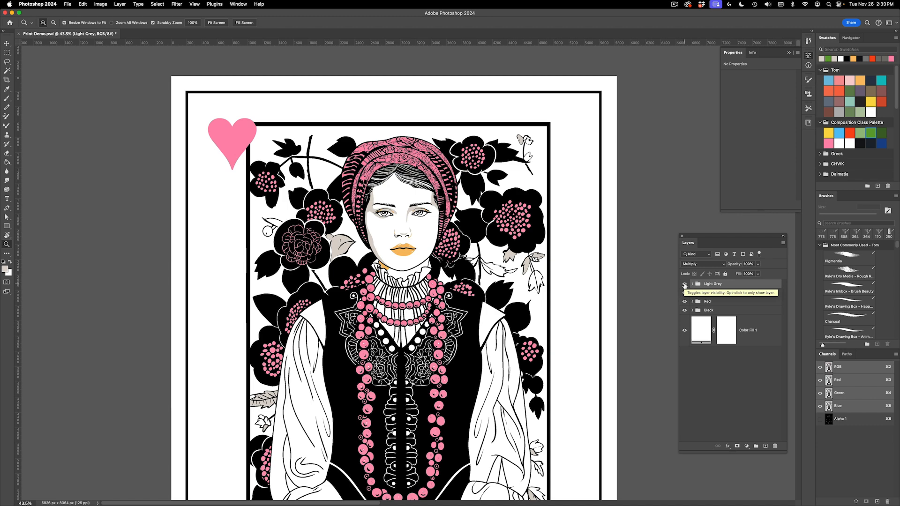
Hide the Light Grey, Dark Grey and Red groups and merge the Black group into one layer
left_click(655, 254)
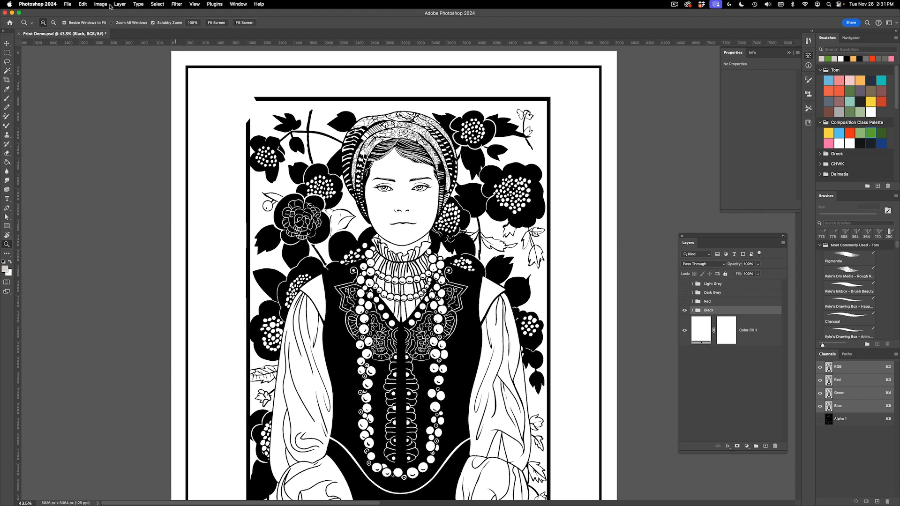
left_click(120, 5)
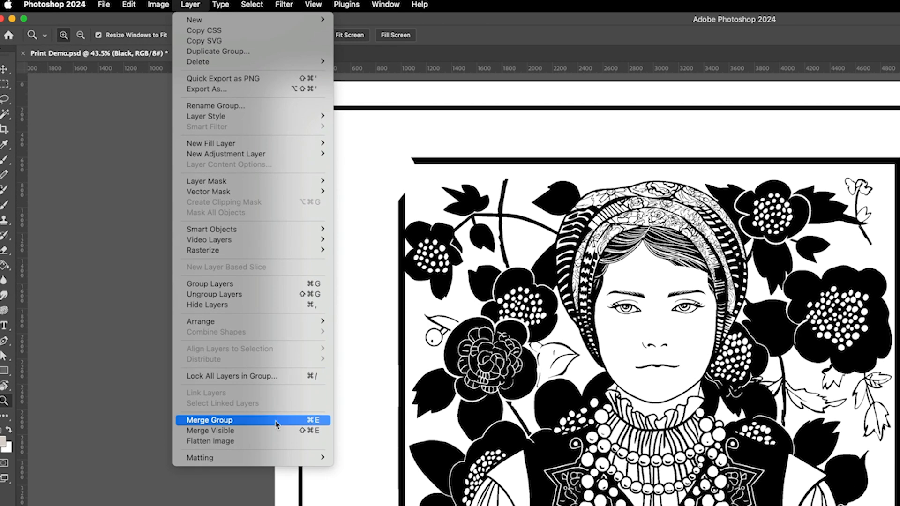
left_click(275, 424)
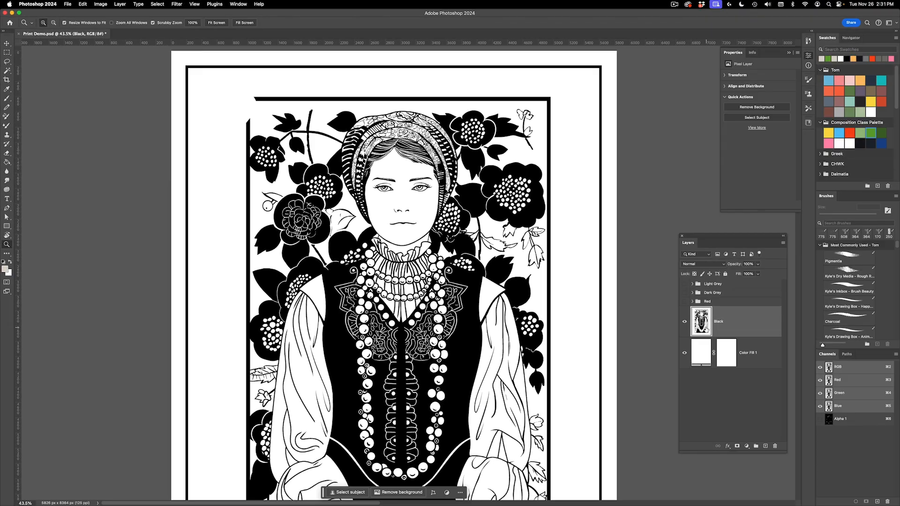
Cut the Black layer's artwork, paste it into the Alpha 1 channel, and invert the channel
left_click(711, 329, "super")
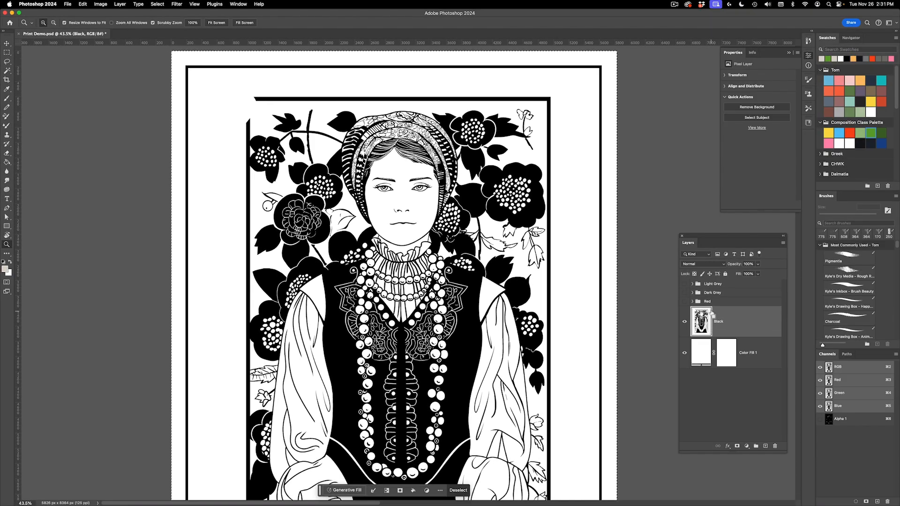
key("super+x")
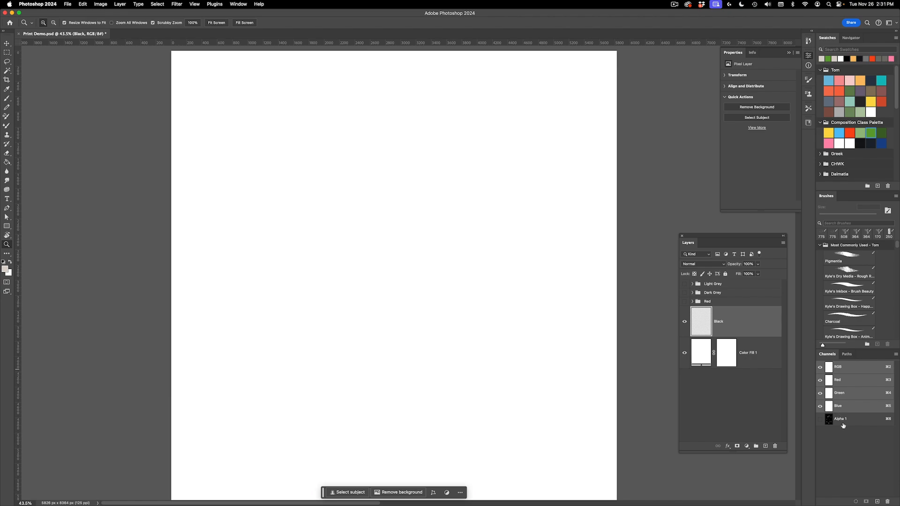
left_click(844, 422)
key("super+v")
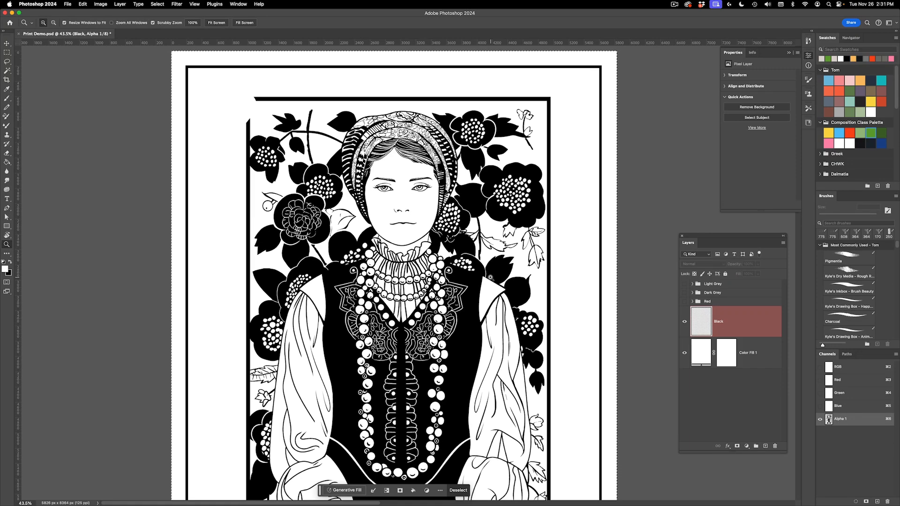
key("super+i")
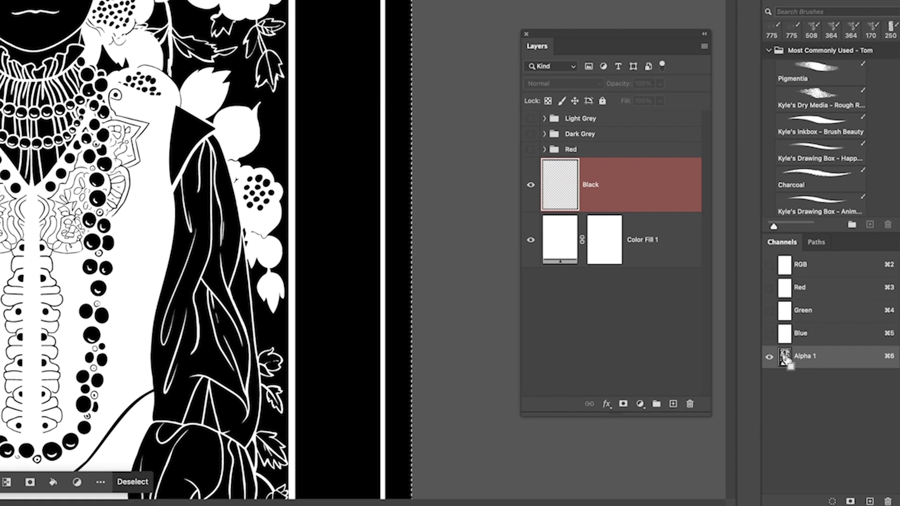
Load Alpha 1 as a selection and turn it into a Solid Color fill in near-black #14161a for the Black layer
left_click(787, 359, "super")
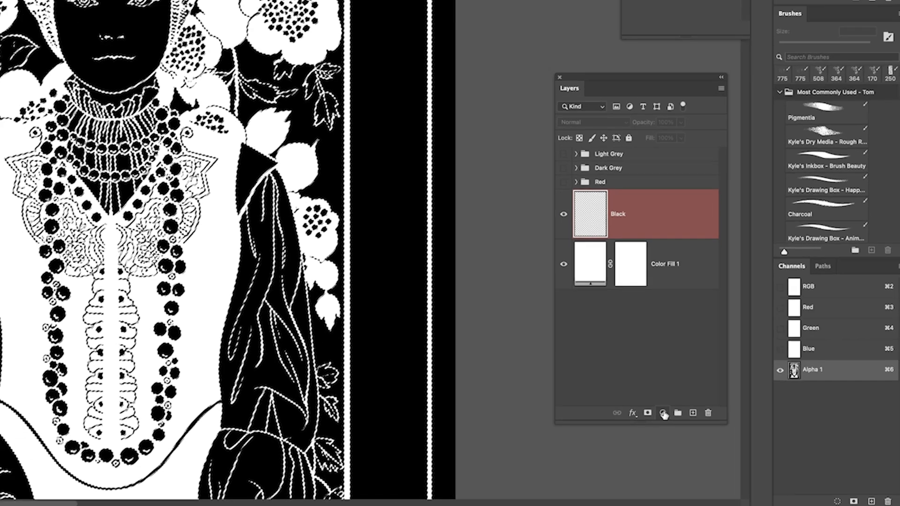
left_click(643, 404)
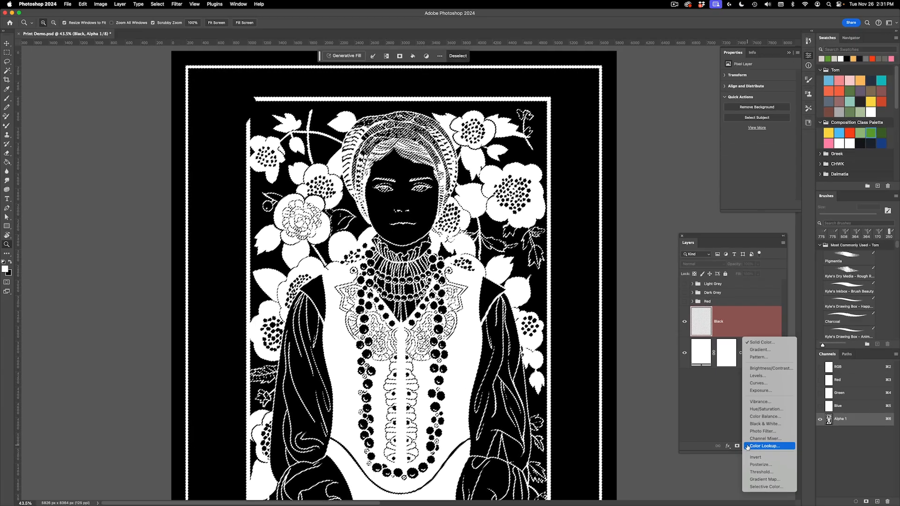
left_click(760, 342)
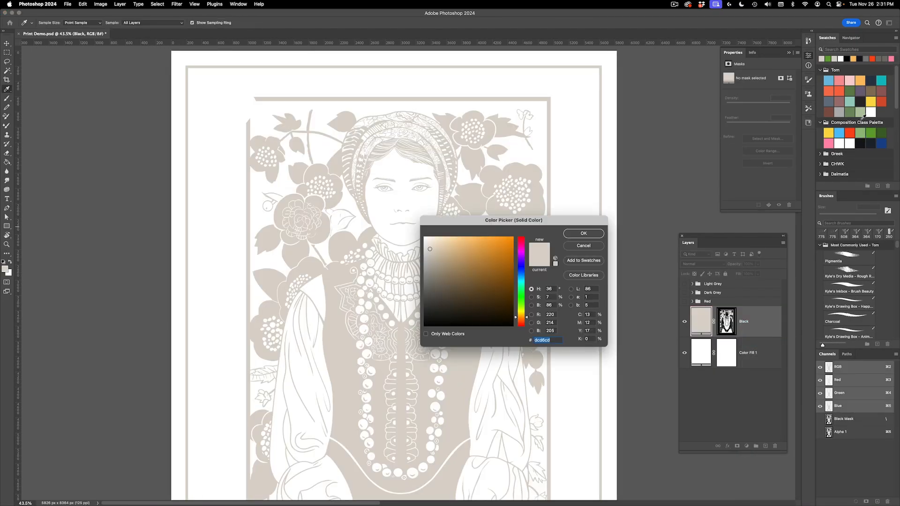
left_click(862, 143)
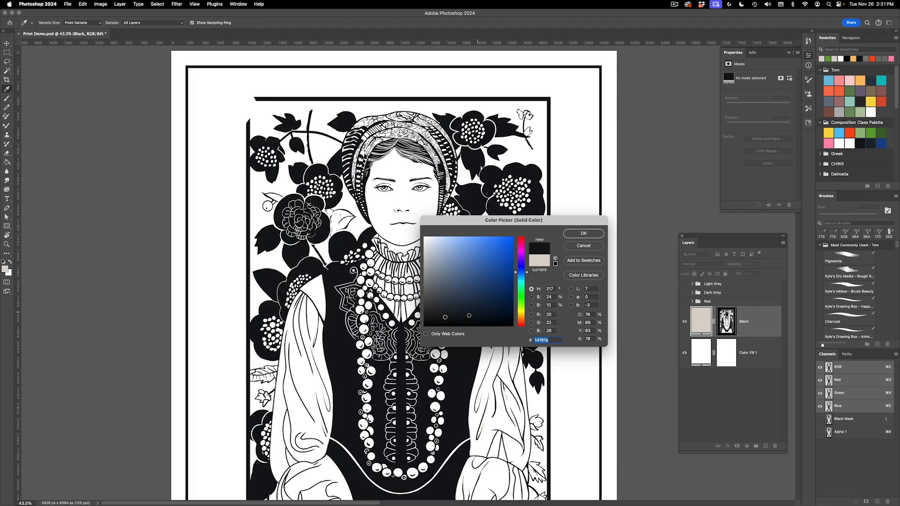
left_click(596, 233)
key("z")
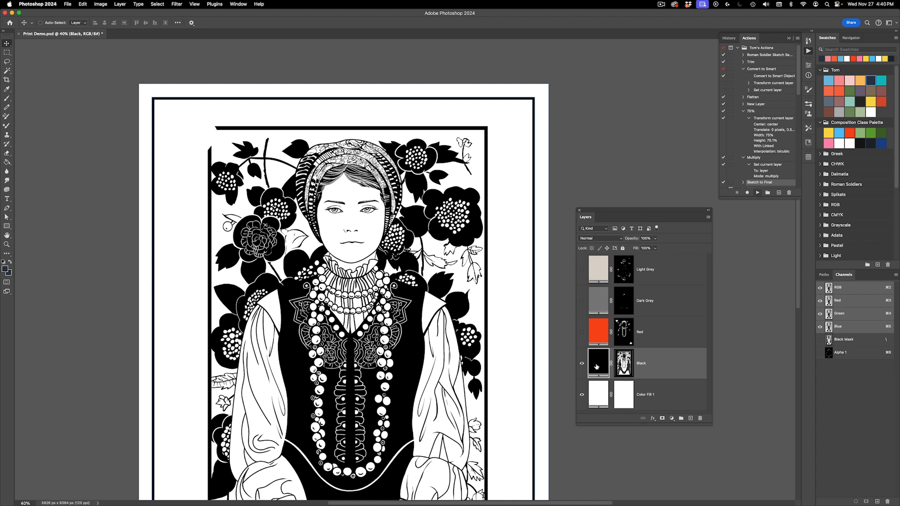
Show the Red, Dark Grey and Light Grey layers above Black to view the complete colour separation
left_click(582, 332)
left_click(582, 300)
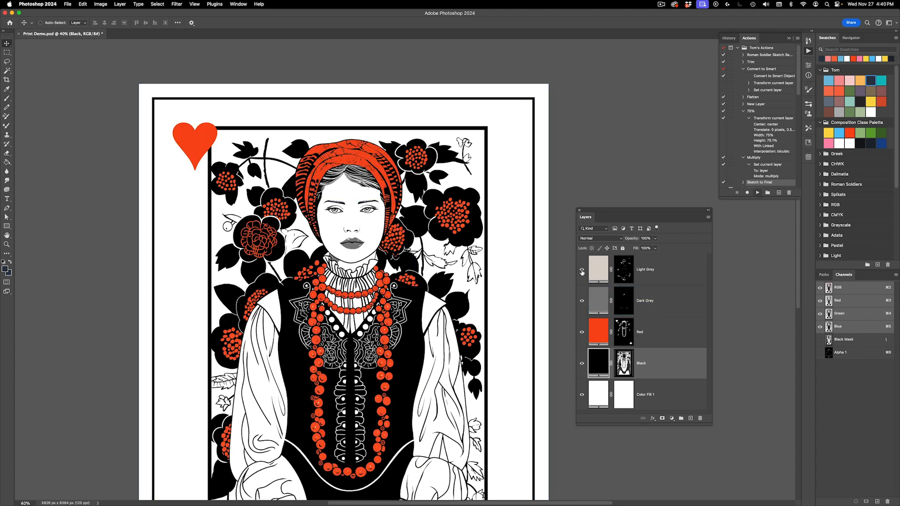
left_click(582, 271)
left_click(661, 333)
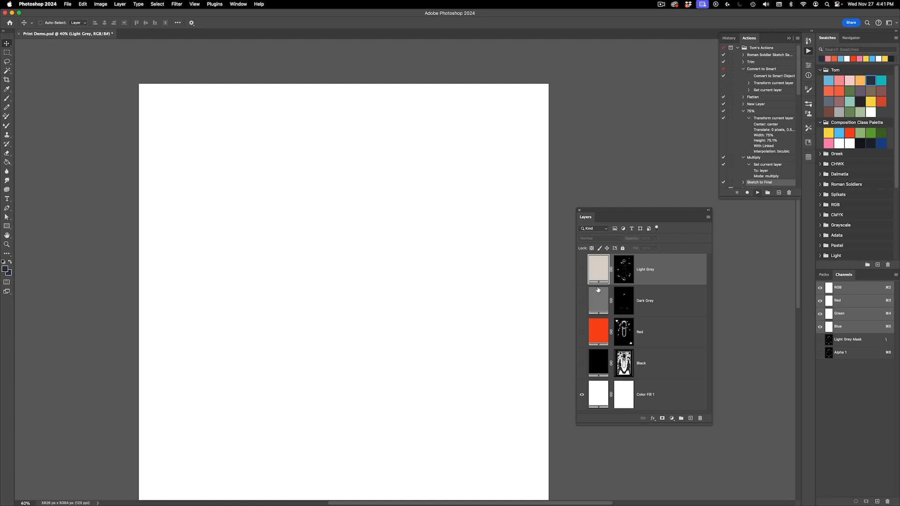
Show Light Grey as the only colour layer and merge it with a new blank layer into a single pixel layer
left_click(582, 272)
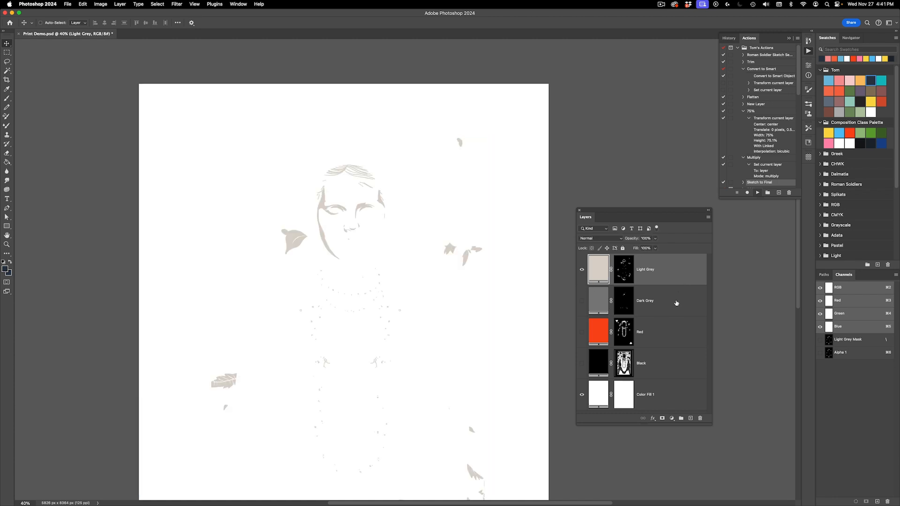
left_click_drag(385, 240, 411, 245)
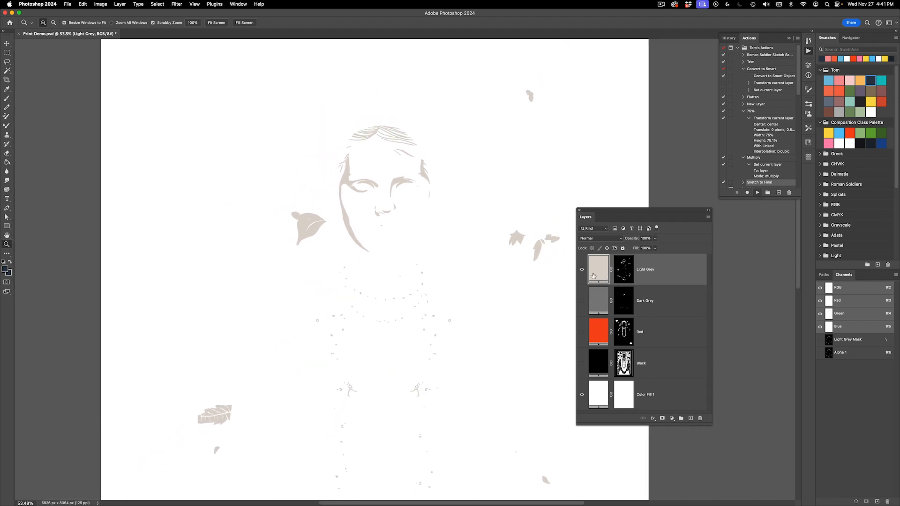
left_click(690, 418)
left_click_drag(604, 306, 587, 284)
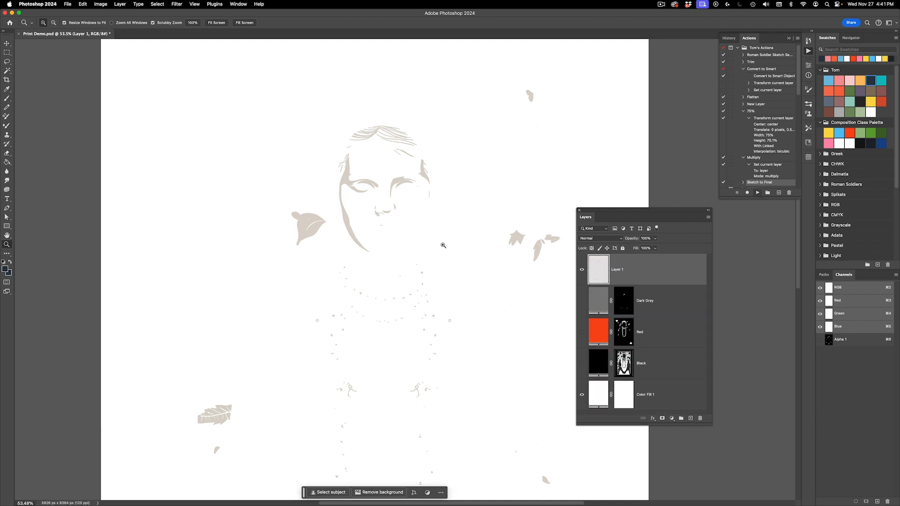
left_click(339, 201)
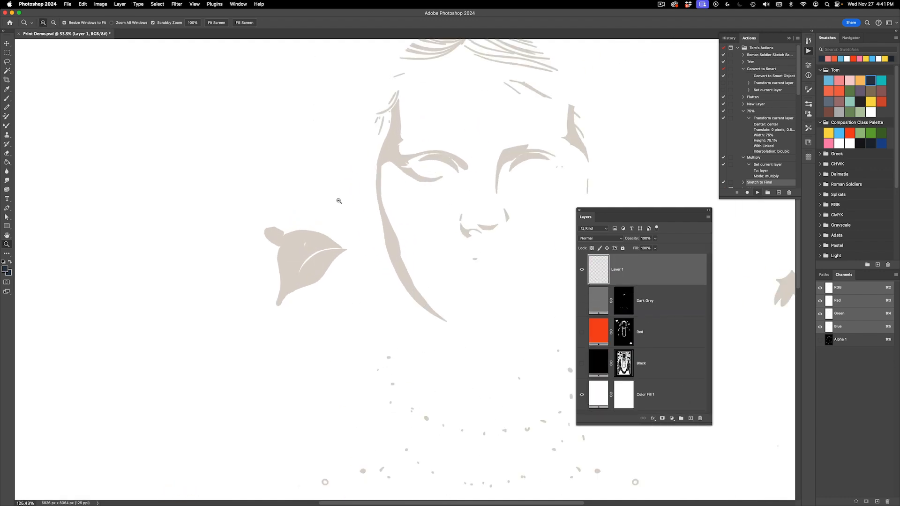
left_click(339, 200, "alt")
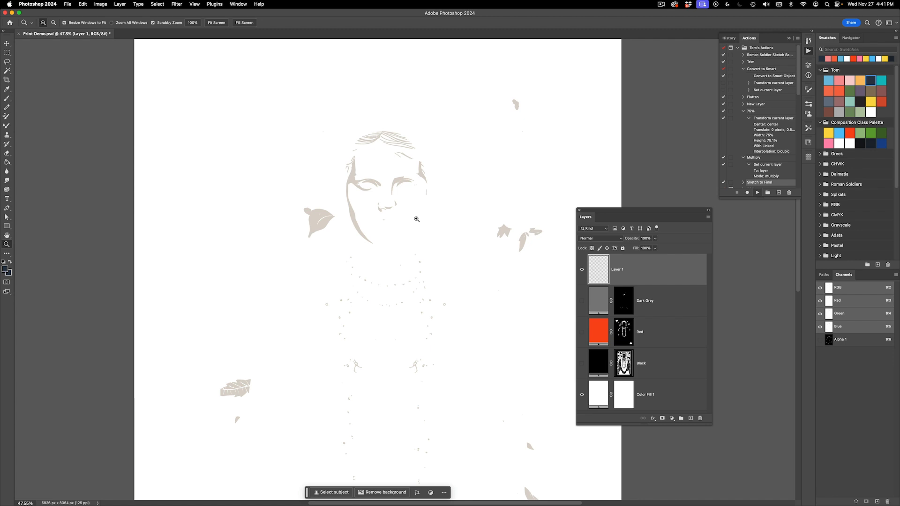
Add a Threshold adjustment layer above Layer 1 and set its level to 216 so the light grey shapes turn solid black
left_click(672, 418)
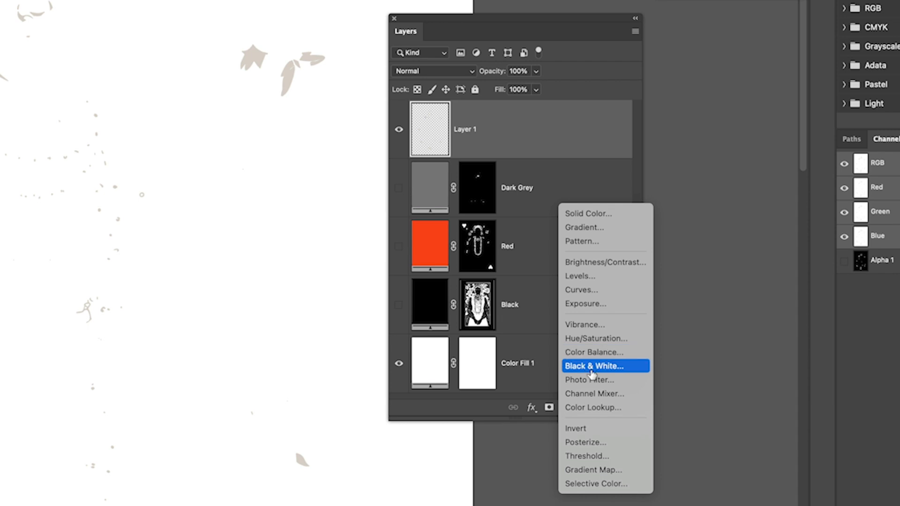
left_click(594, 457)
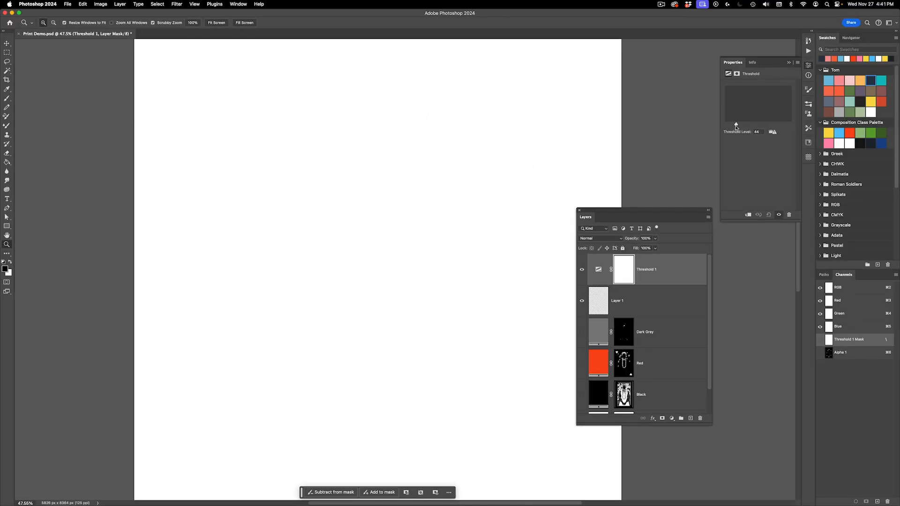
left_click_drag(735, 126, 750, 138)
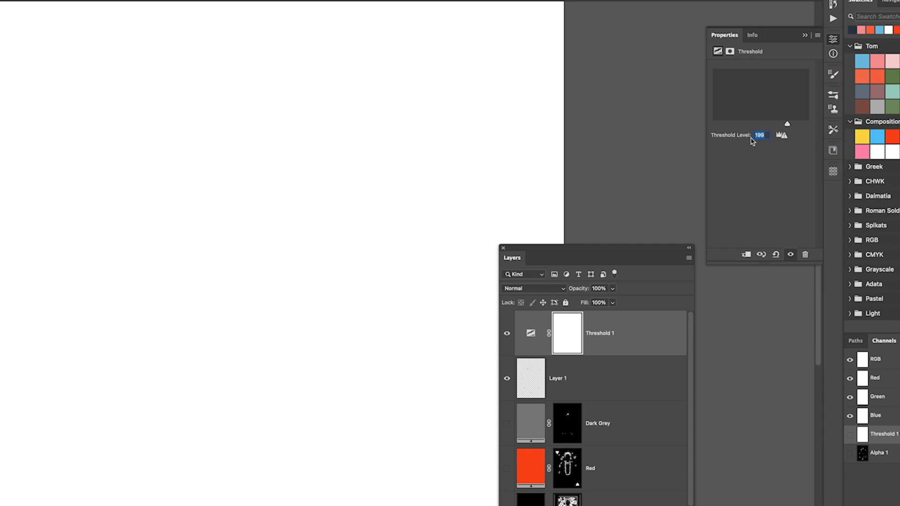
key("Up")
key("Up")
key("Up")
key("Up")
key("Up")
key("Up")
key("Up")
key("Up")
key("Up")
key("Up")
key("Up")
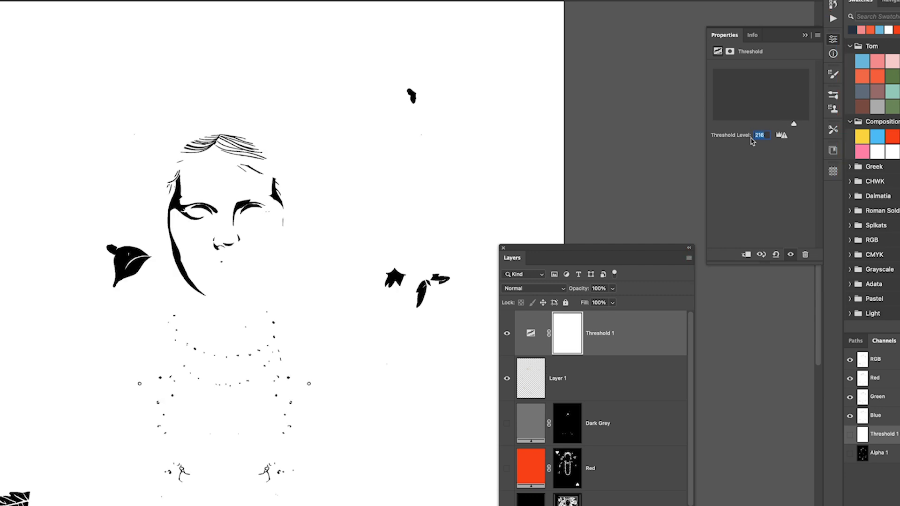
key("Down")
key("Down")
key("Down")
key("Up")
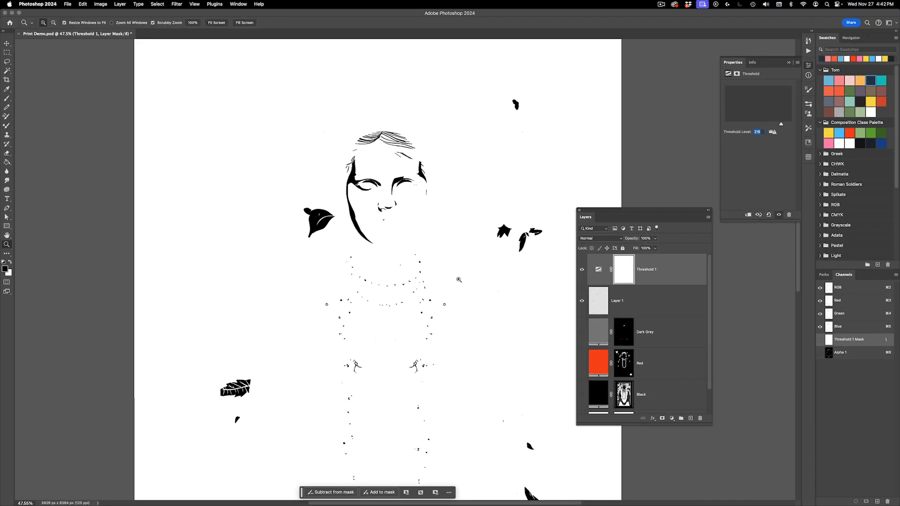
Copy the whole thresholded artwork merged, paste it into the Alpha 1 channel and invert that channel
key("super+a")
left_click(455, 287)
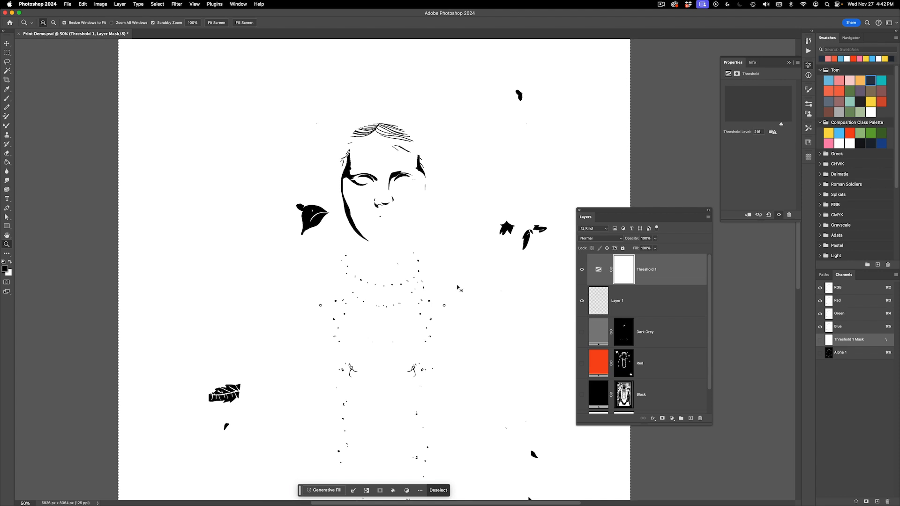
key("super+shift+c")
key("super+6")
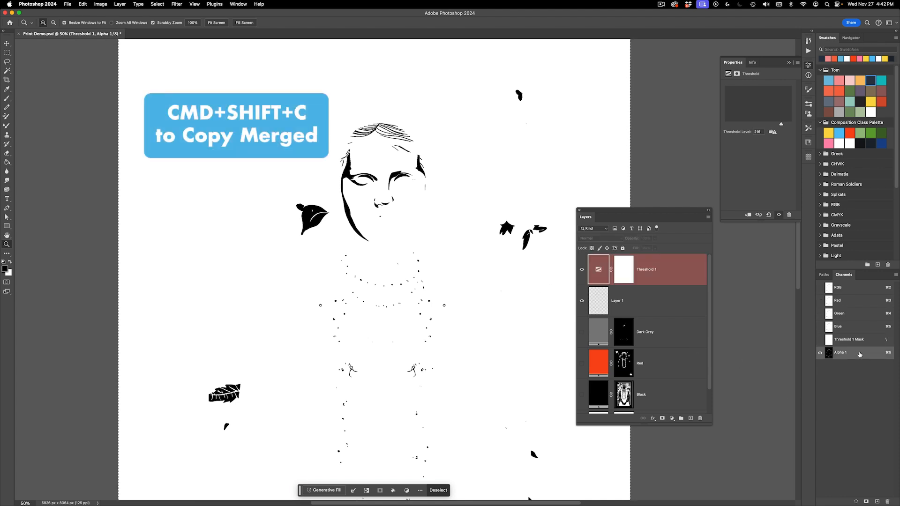
key("super+v")
key("super+0")
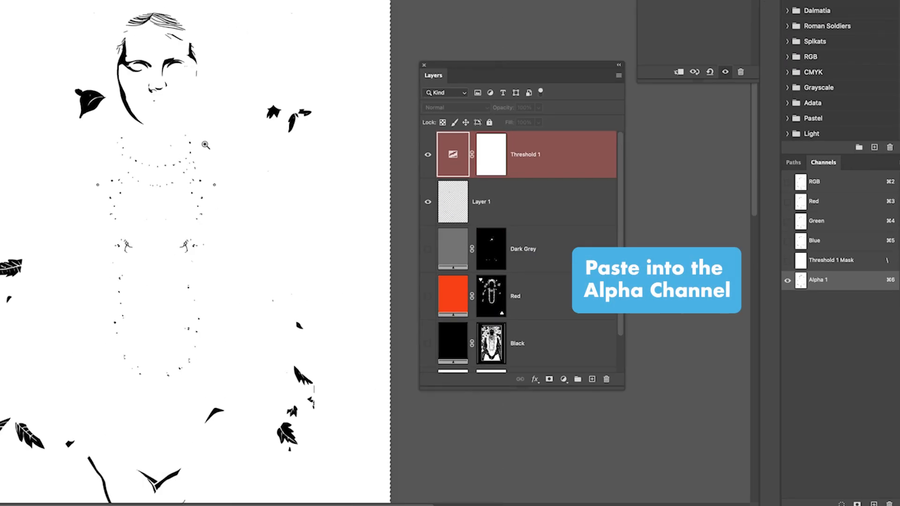
key("super+i")
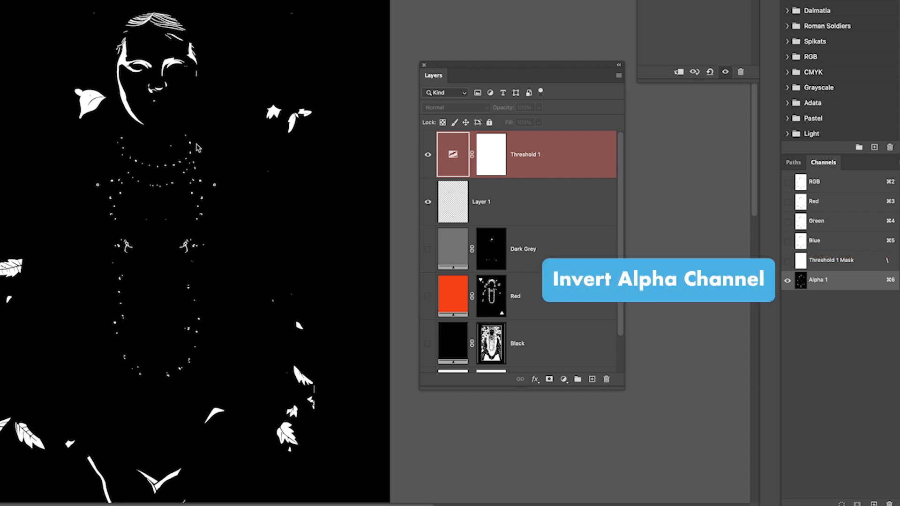
Load Alpha 1 as a selection and create a Solid Color fill layer from it in blue-grey #6b7585
left_click(801, 281, "super")
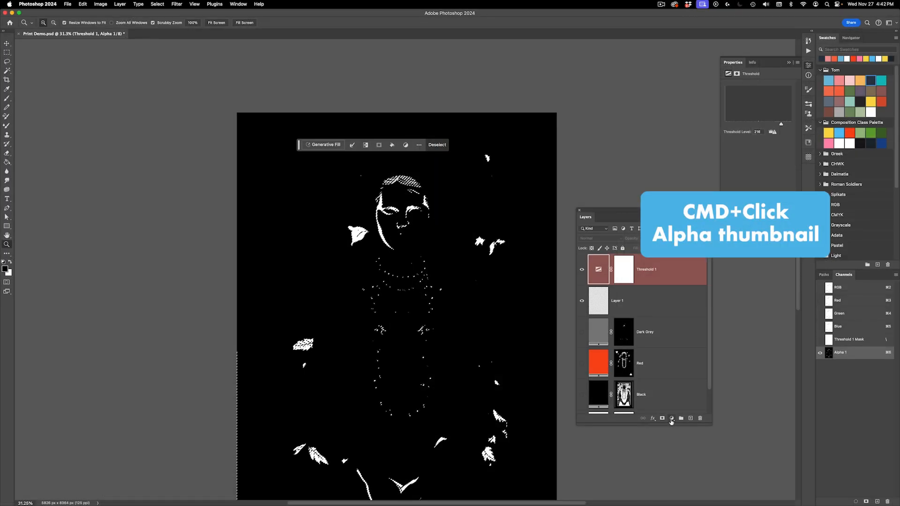
left_click(671, 419)
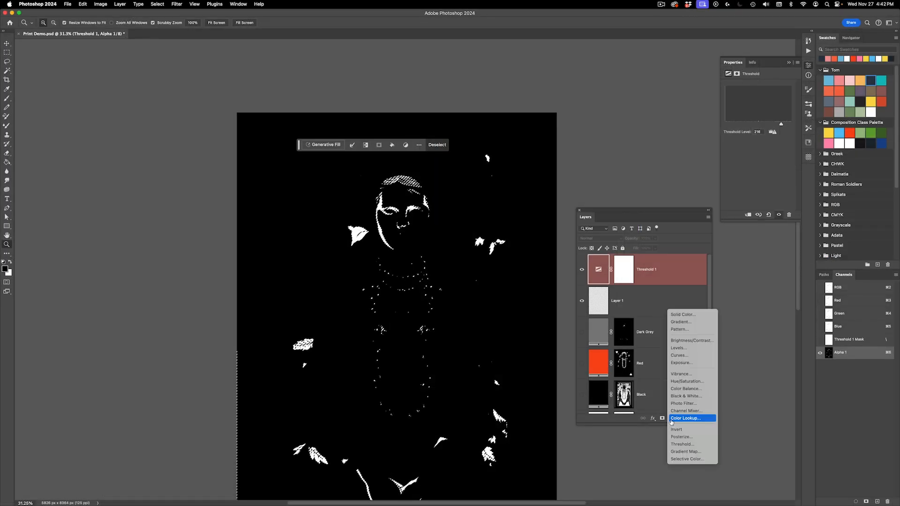
left_click(691, 314)
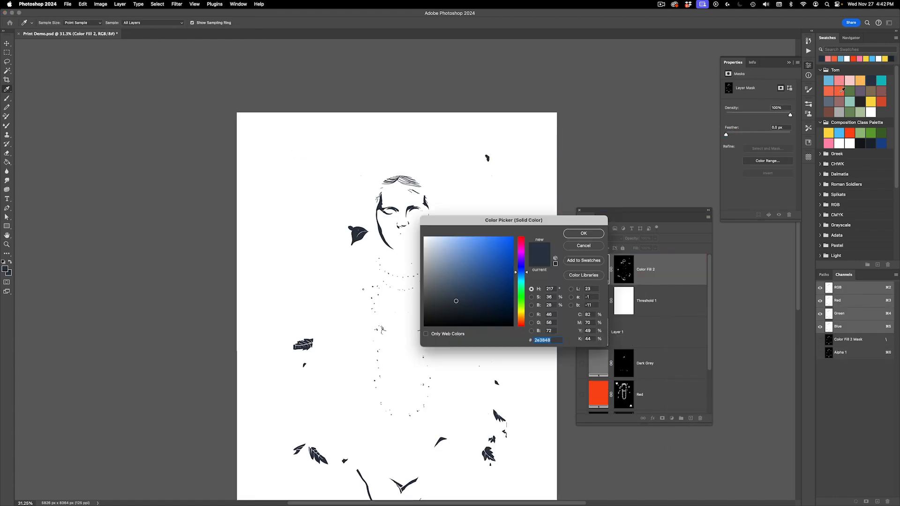
left_click(832, 104)
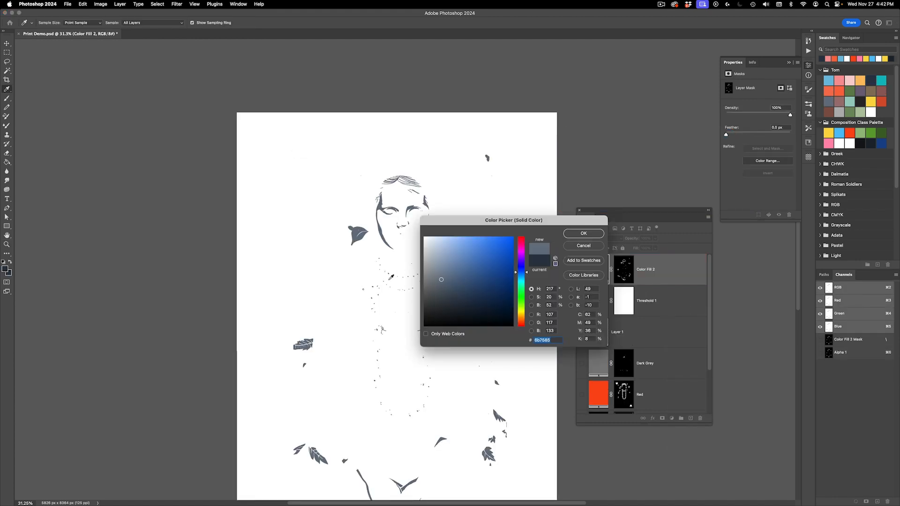
left_click(584, 234)
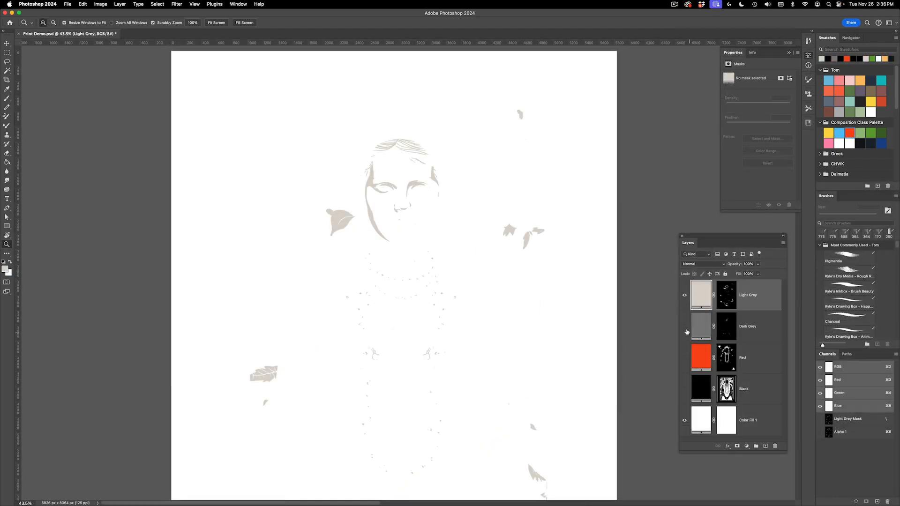
Show the Dark Grey, Red and Black layers together with Light Grey and inspect the combined separation
left_click(685, 326)
left_click(684, 357)
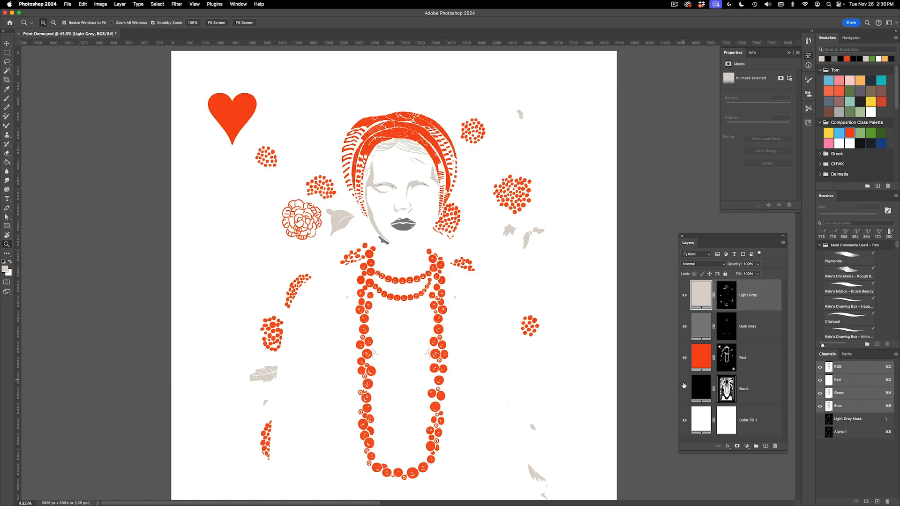
left_click(684, 389)
left_click_drag(439, 216, 485, 209)
left_click_drag(442, 189, 546, 396)
left_click_drag(395, 119, 424, 150)
left_click_drag(532, 229, 460, 175)
left_click_drag(461, 104, 456, 154)
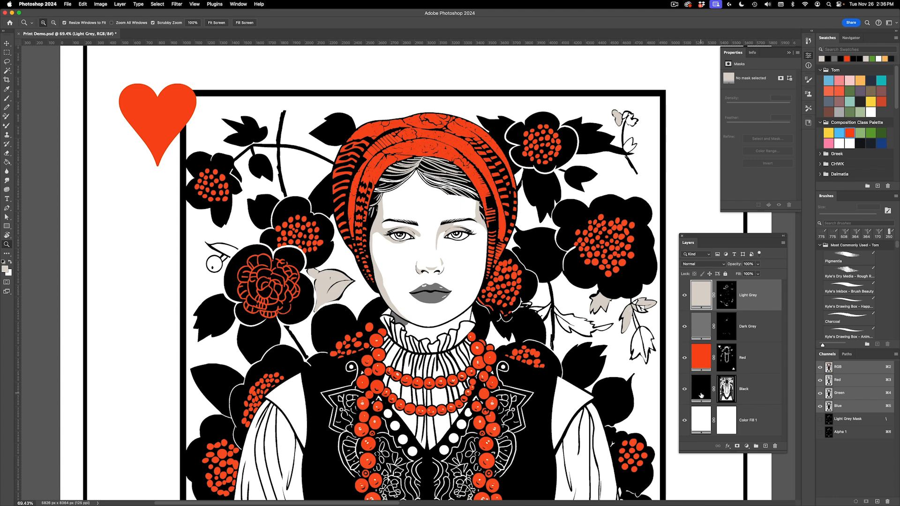
Move the Black layer to the top of the layer stack, above Light Grey
left_click(702, 396)
left_click_drag(703, 396, 702, 321)
left_click_drag(698, 296, 699, 283)
left_click_drag(441, 146, 417, 188)
scroll(415, 155, "down", 5)
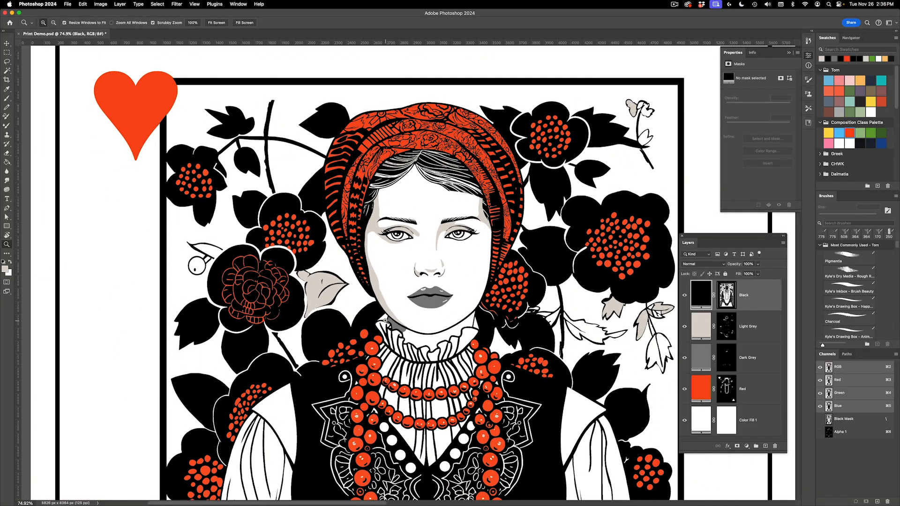
left_click_drag(417, 151, 417, 212)
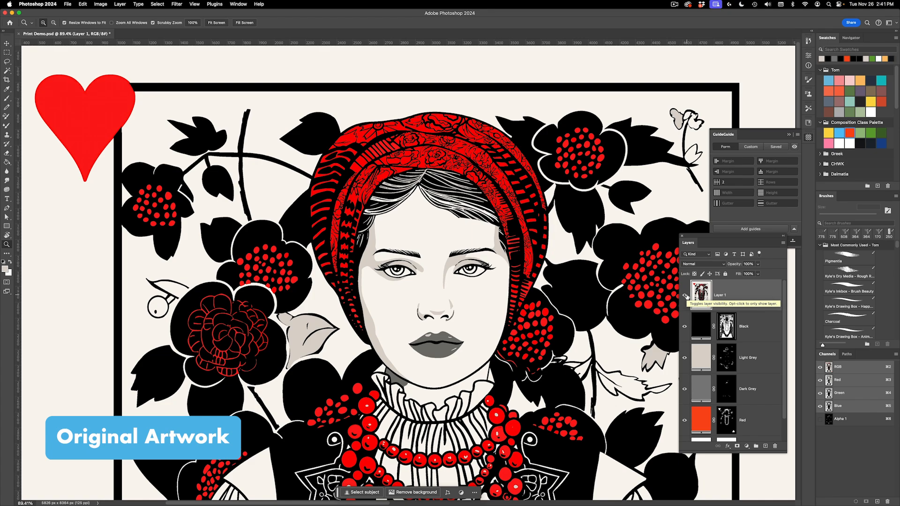
Toggle the original artwork in Layer 1 to compare the face, headscarf and necklace with the separated colour layers
left_click(685, 295)
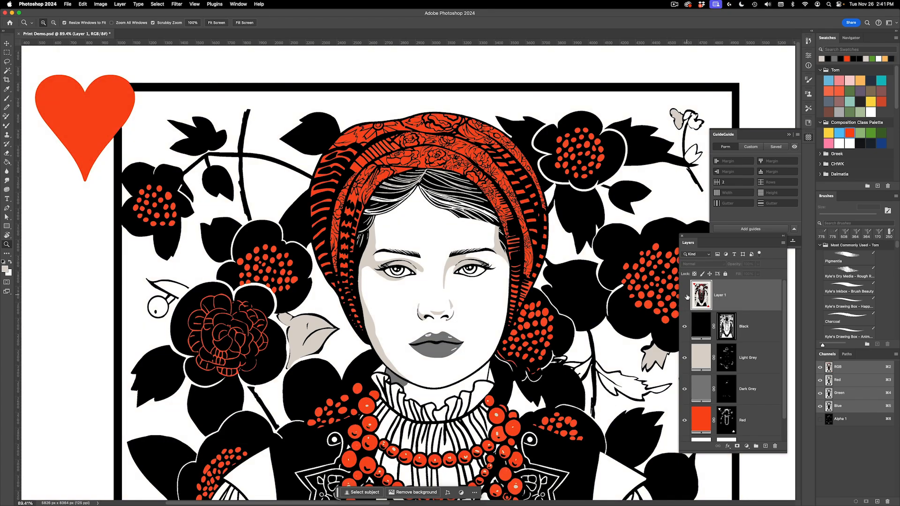
left_click_drag(470, 330, 489, 360)
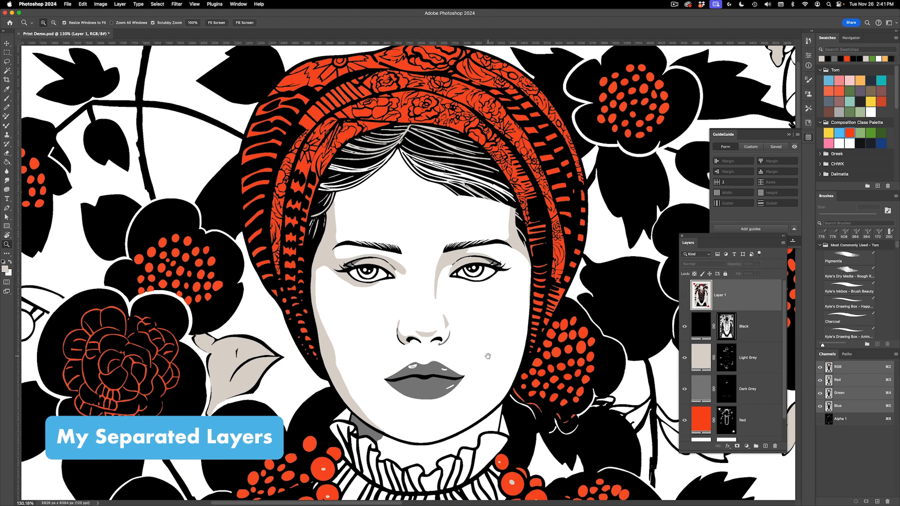
left_click(685, 295)
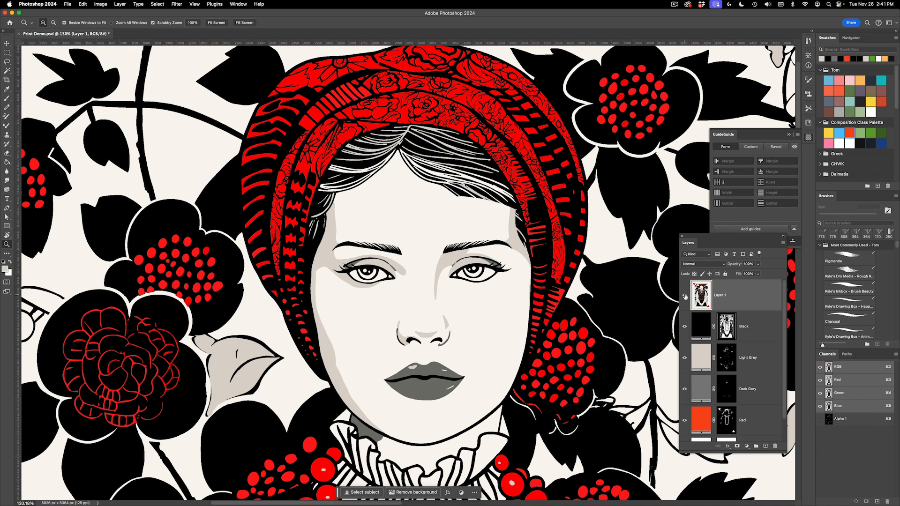
left_click(685, 296)
left_click(684, 296)
left_click(685, 296)
left_click(685, 296)
scroll(446, 365, "down", 5)
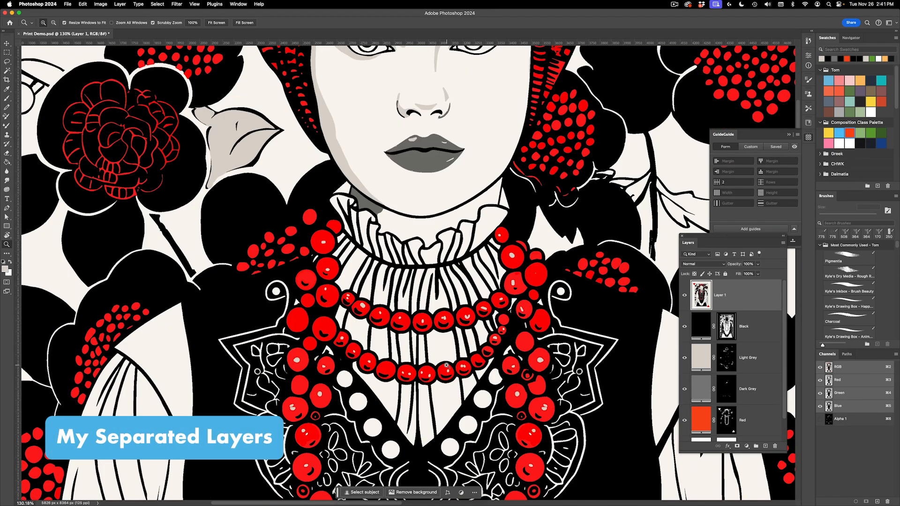
scroll(446, 365, "down", 3)
scroll(506, 362, "up", 10)
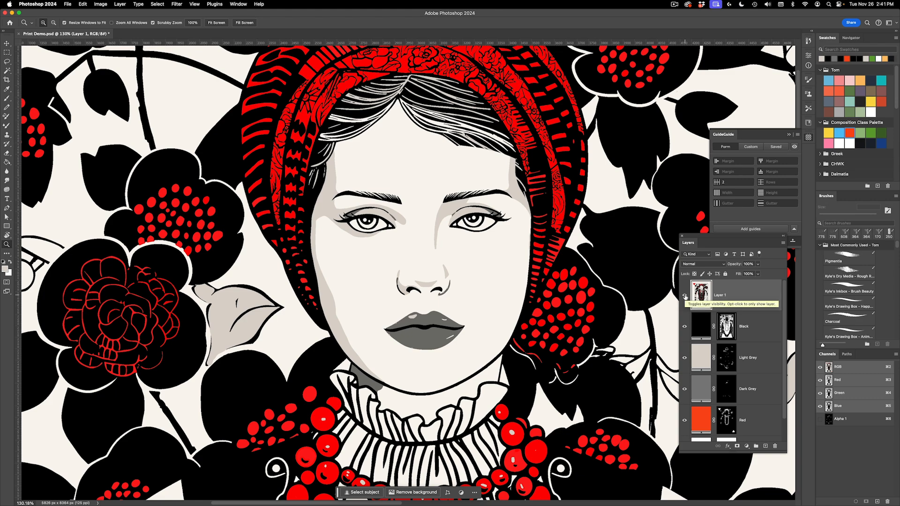
Compare the lips close up with and without the original artwork, examining their edges and highlights for separation flaws
left_click(685, 296)
left_click_drag(421, 324, 453, 324)
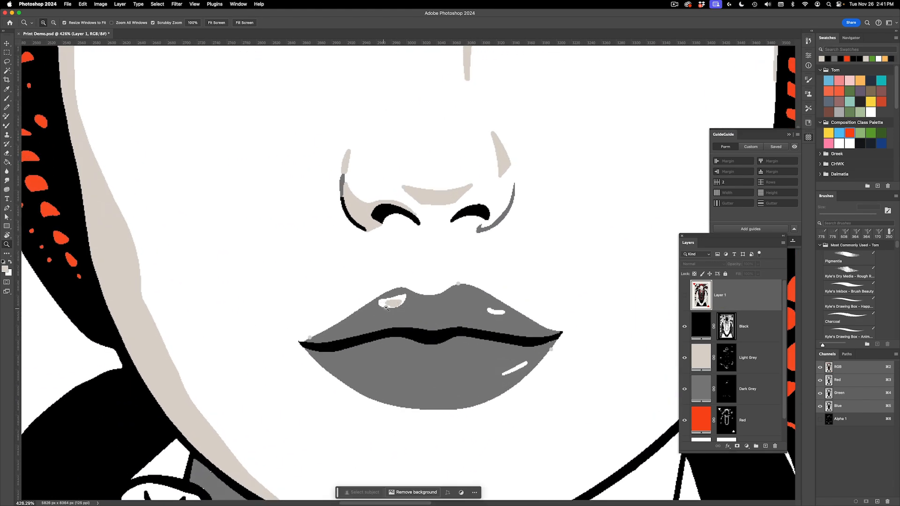
left_click(684, 296)
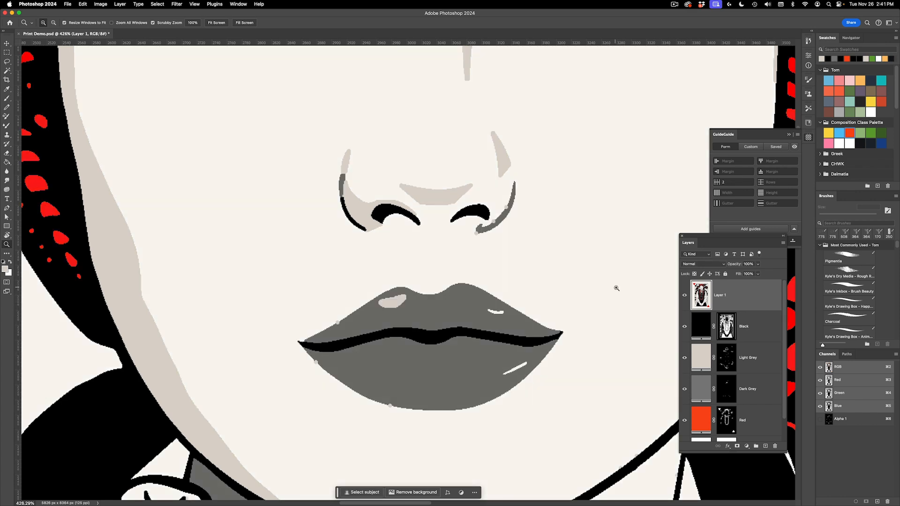
left_click(685, 296)
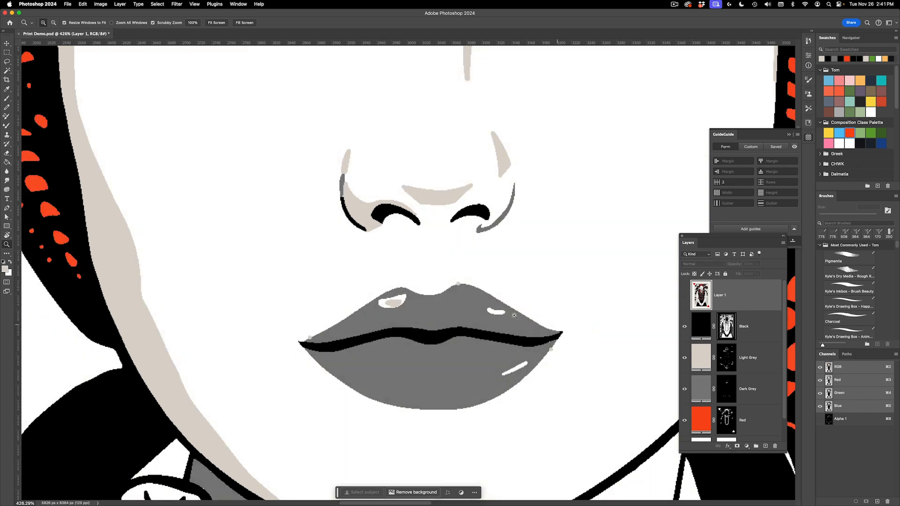
left_click(560, 356)
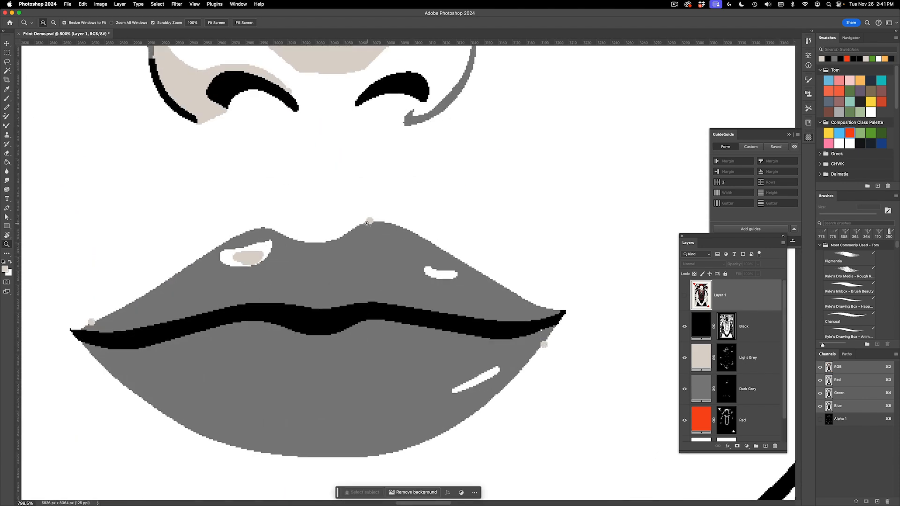
scroll(95, 319, "down", 5)
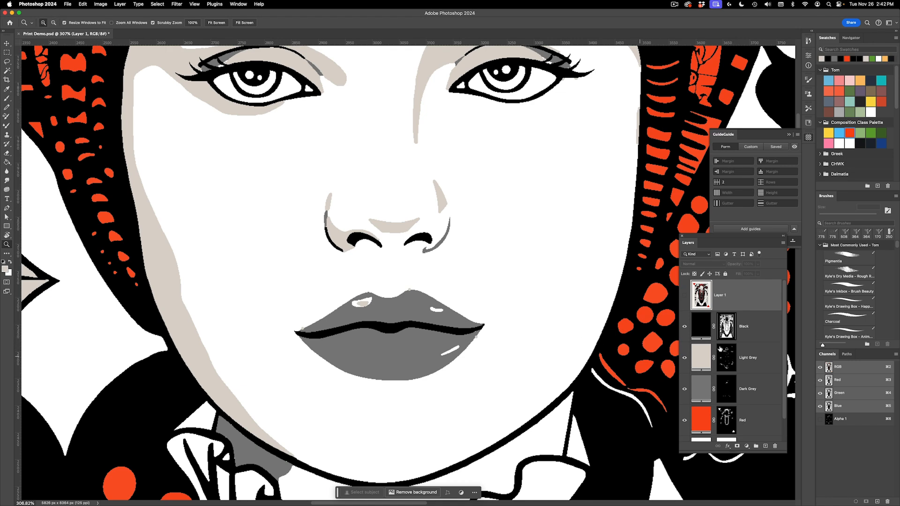
On the Light Grey layer mask, delete the stray specks around the lips and paint the upper-lip highlight's gap in white
left_click(727, 355)
left_click_drag(300, 331, 319, 331)
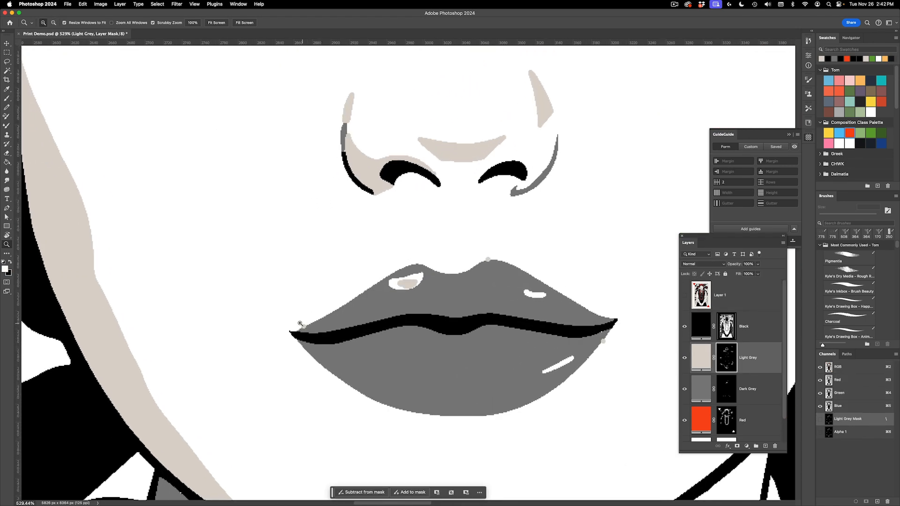
key("m")
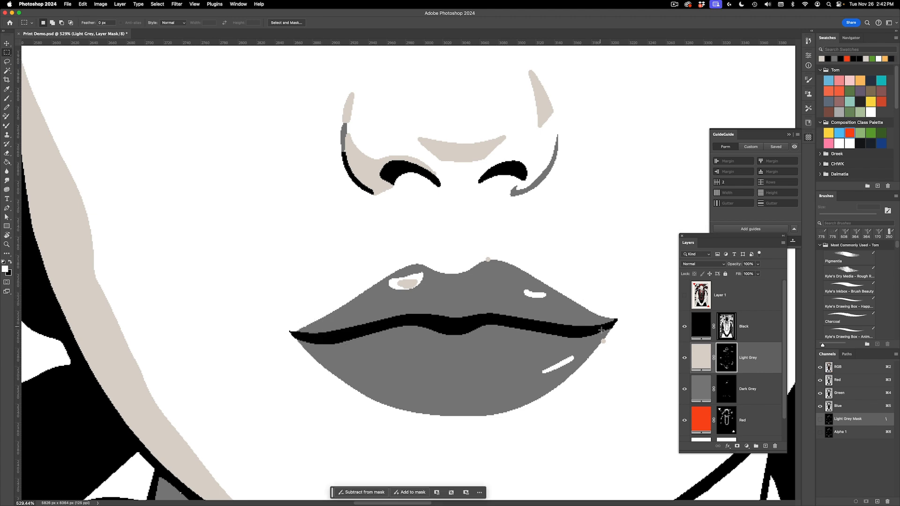
scroll(396, 276, "up", 3)
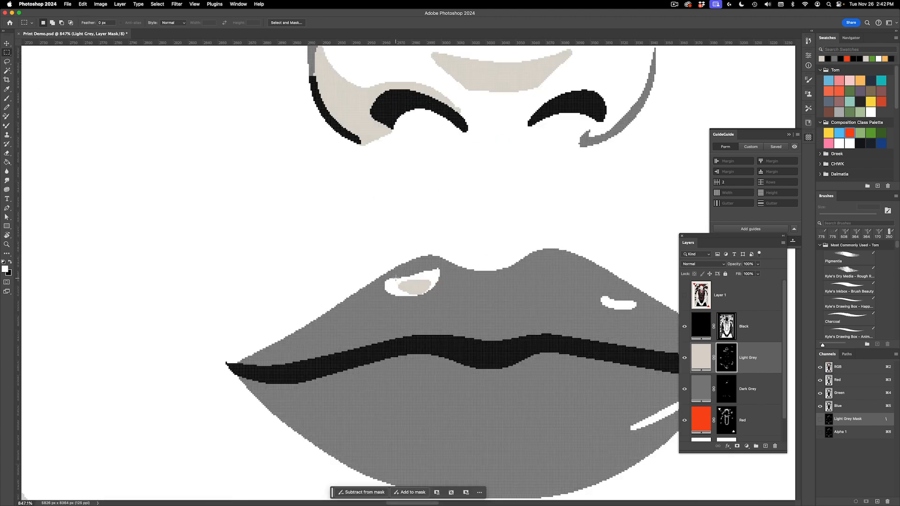
key("b")
mouse_move(426, 278)
left_mouse_down()
mouse_move(390, 282)
mouse_move(394, 293)
mouse_move(427, 287)
mouse_move(438, 274)
left_mouse_up()
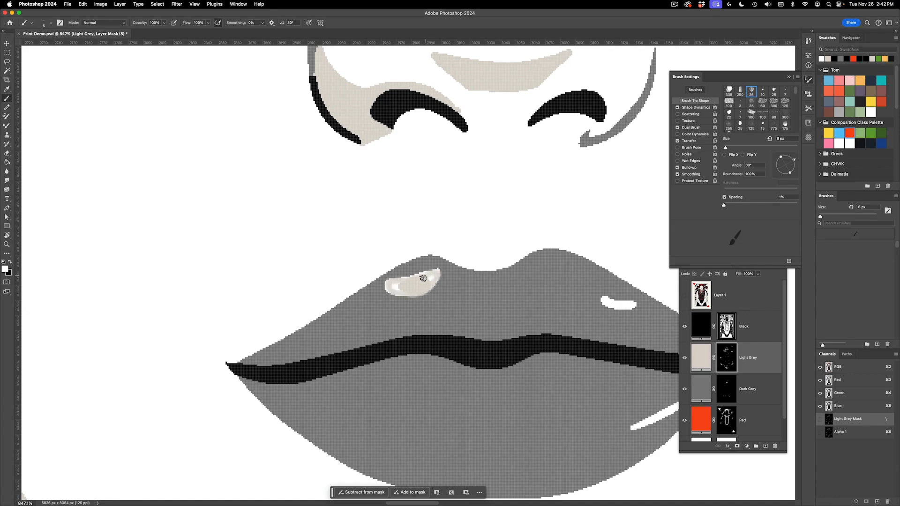
Check other areas of the separation for light grey gaps, toggling Layer 1 to compare against the original artwork
key("z")
left_click_drag(474, 303, 319, 308)
left_click_drag(511, 371, 457, 212)
left_click_drag(462, 370, 469, 197)
left_click_drag(449, 281, 483, 291)
key("v")
left_click(686, 296)
left_click(686, 297)
Outline the white gap in the light grey leaf beside the black stem with the Lasso tool on the Light Grey mask
key("z")
left_click_drag(412, 145, 398, 167)
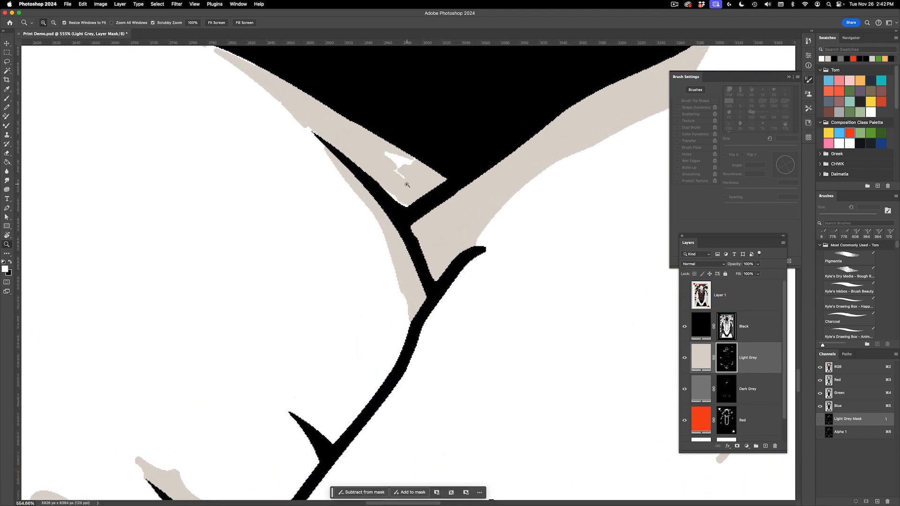
key("v")
key("l")
mouse_move(414, 158)
left_mouse_down()
mouse_move(388, 151)
mouse_move(379, 163)
mouse_move(384, 182)
mouse_move(402, 170)
left_mouse_up()
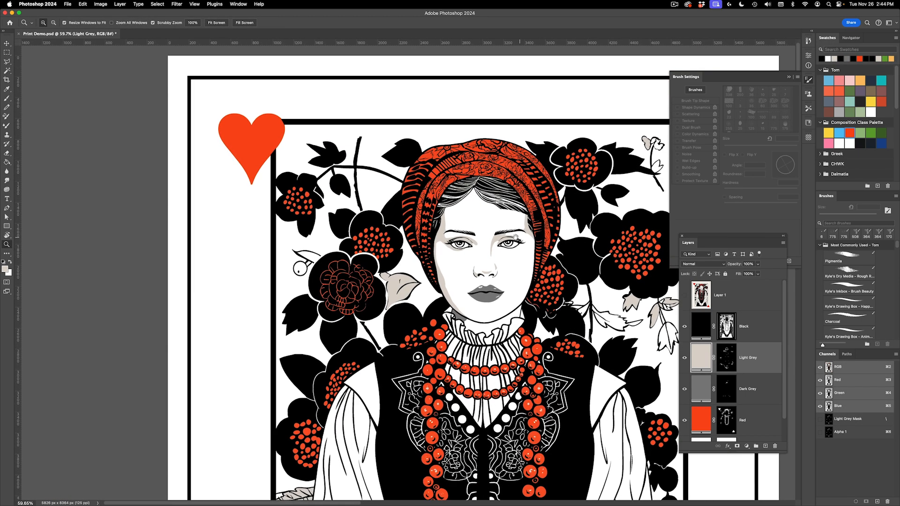
Load the Black layer's mask as a selection and bring up the list of paths
scroll(527, 278, "right", 3)
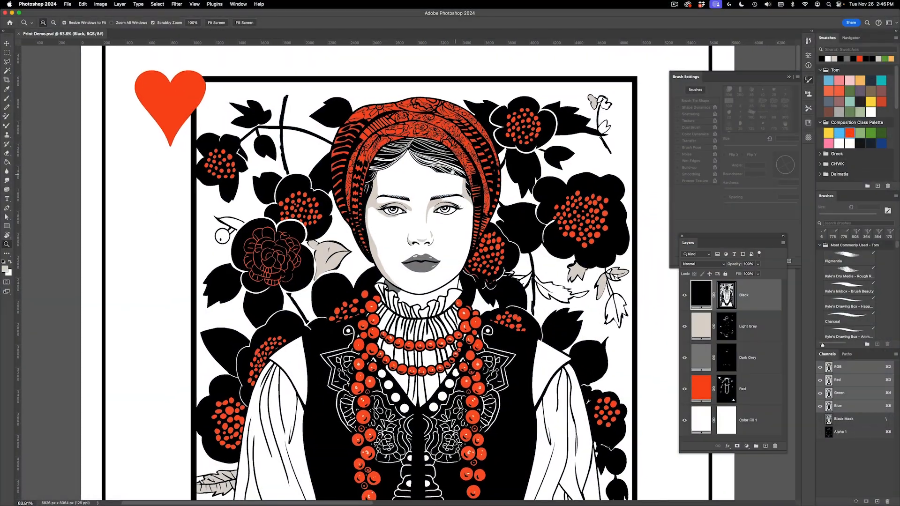
scroll(439, 161, "down", 2)
scroll(439, 160, "right", 2)
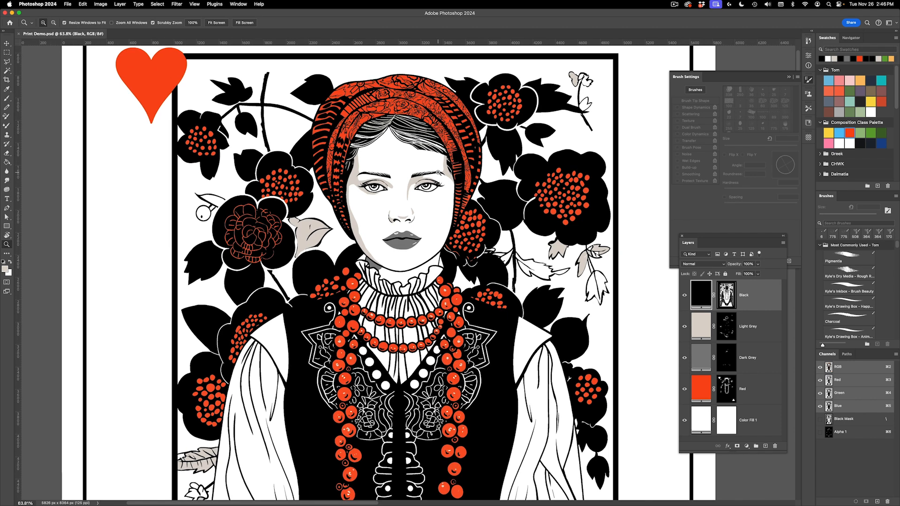
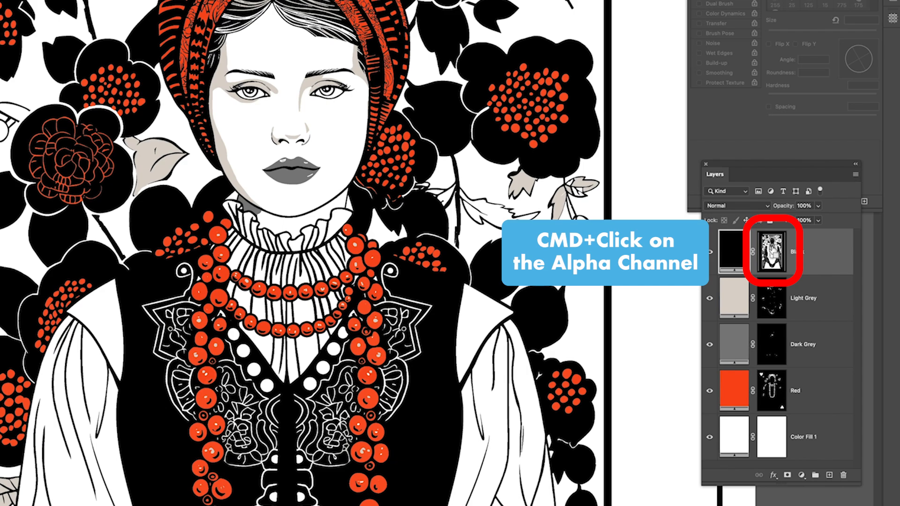
left_click(771, 246, "super")
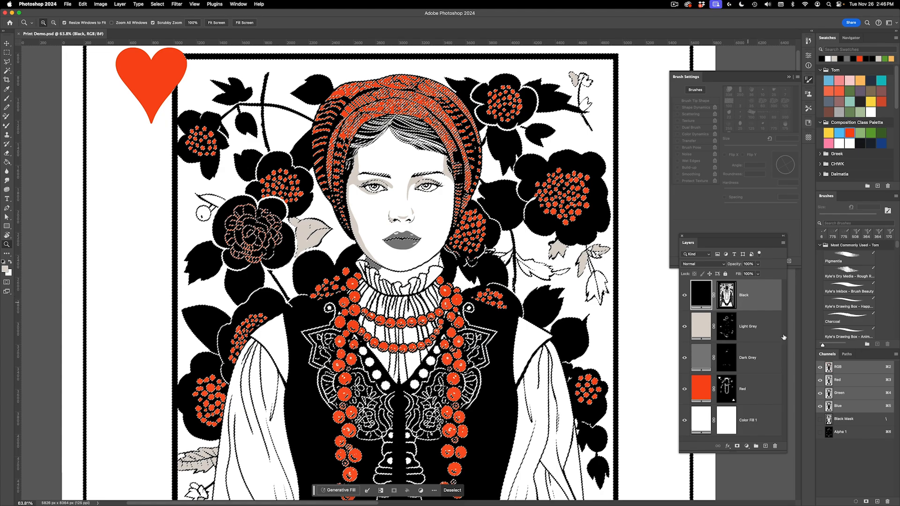
left_click(846, 354)
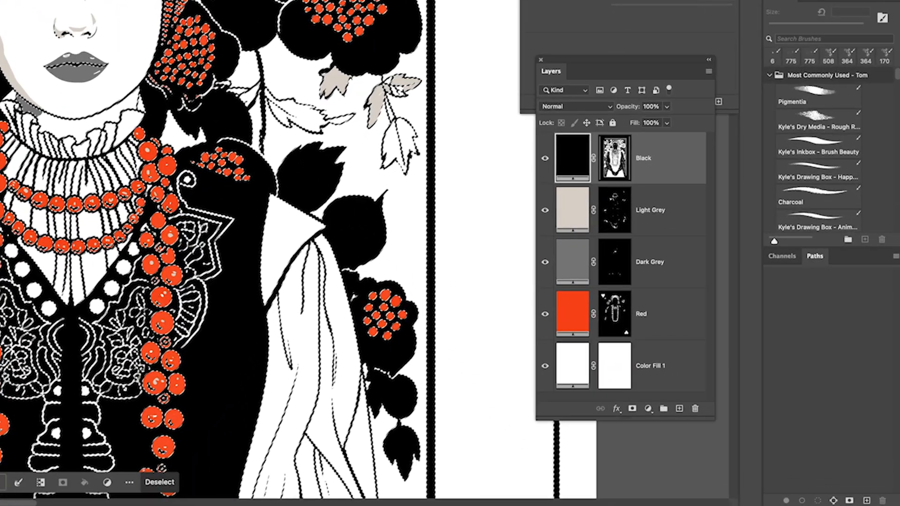
left_click(154, 2)
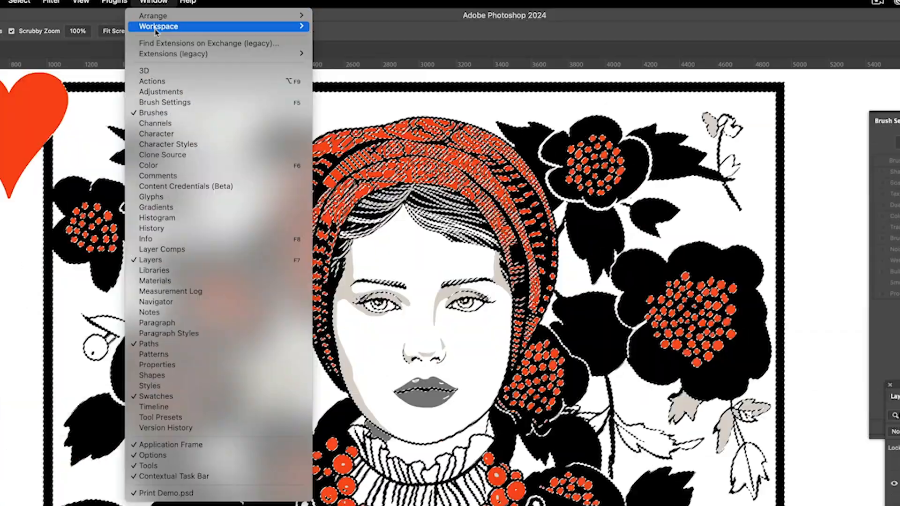
Make a work path from the Black mask's selection and save it under the name Black
key("Escape")
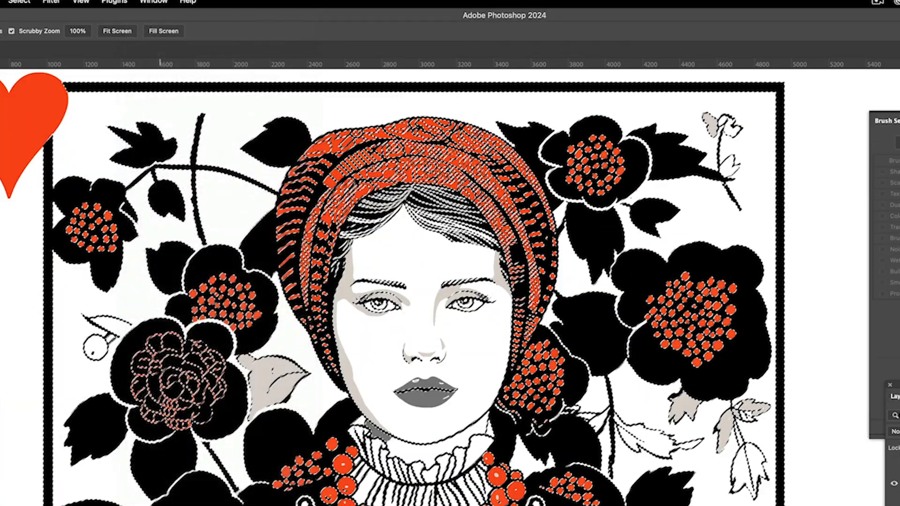
left_click_drag(846, 354, 656, 242)
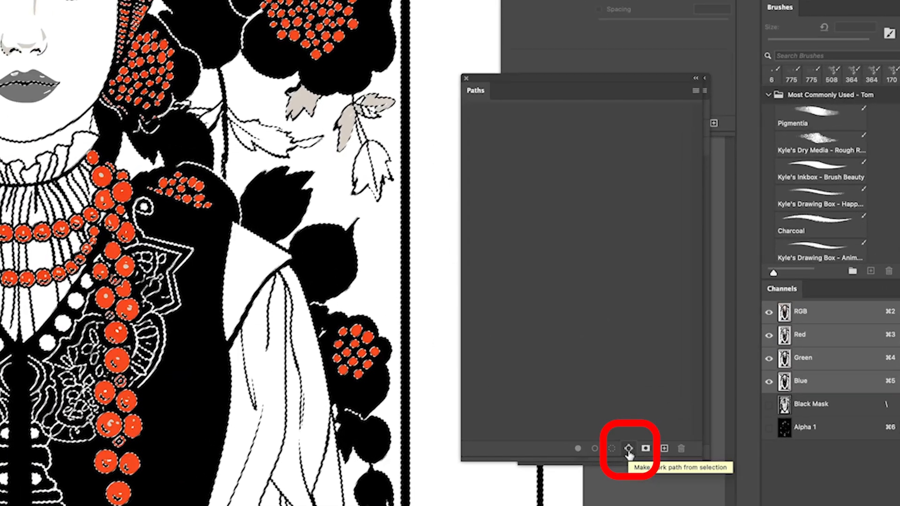
left_click(628, 450)
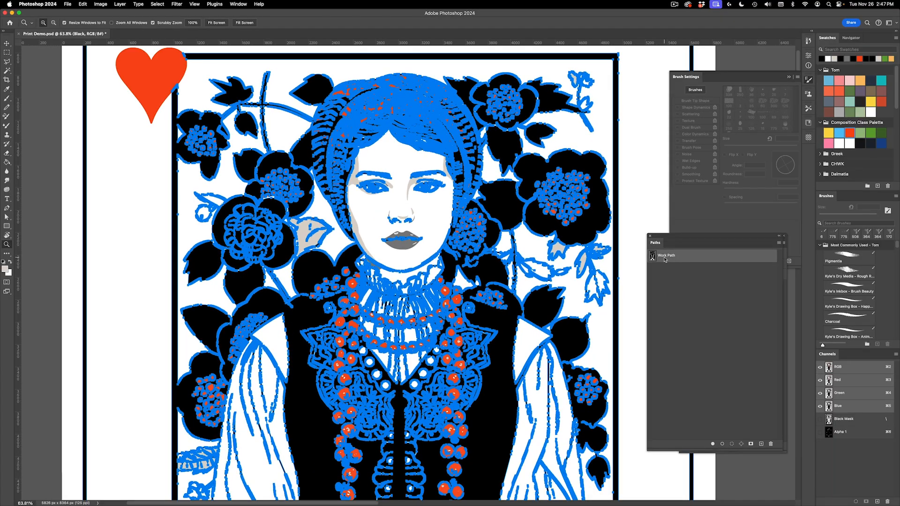
double_click(783, 217)
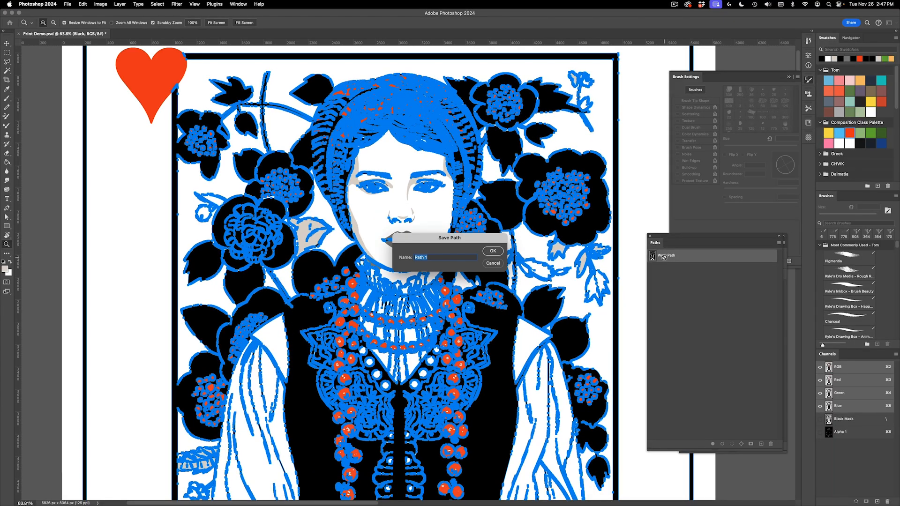
type("R")
key("Return")
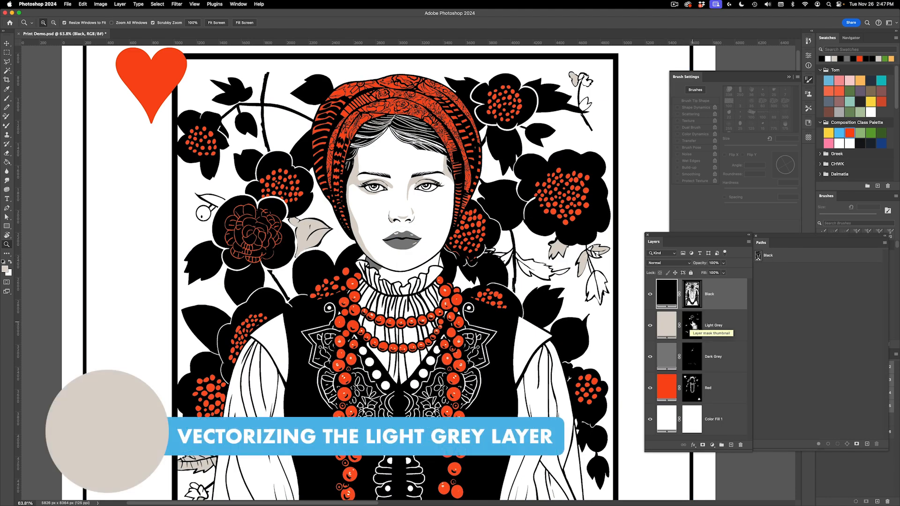
Convert the Light Grey mask's selection into a saved path named Light Grey, and load the Dark Grey layer's mask as a selection
left_click(692, 324, "super")
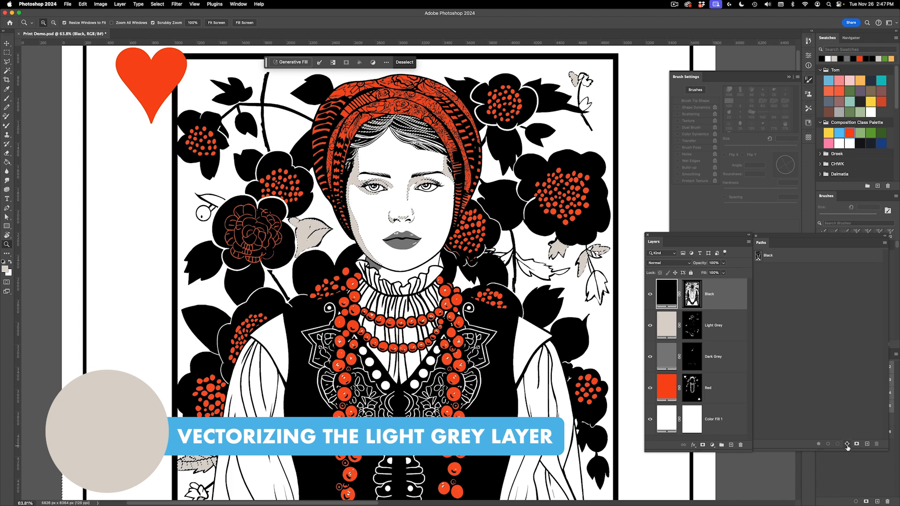
left_click(847, 444)
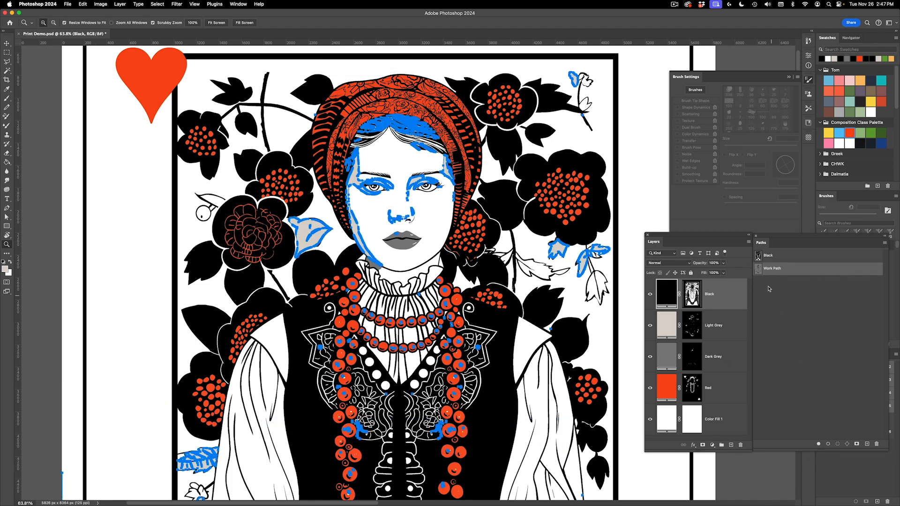
double_click(769, 268)
type("Light")
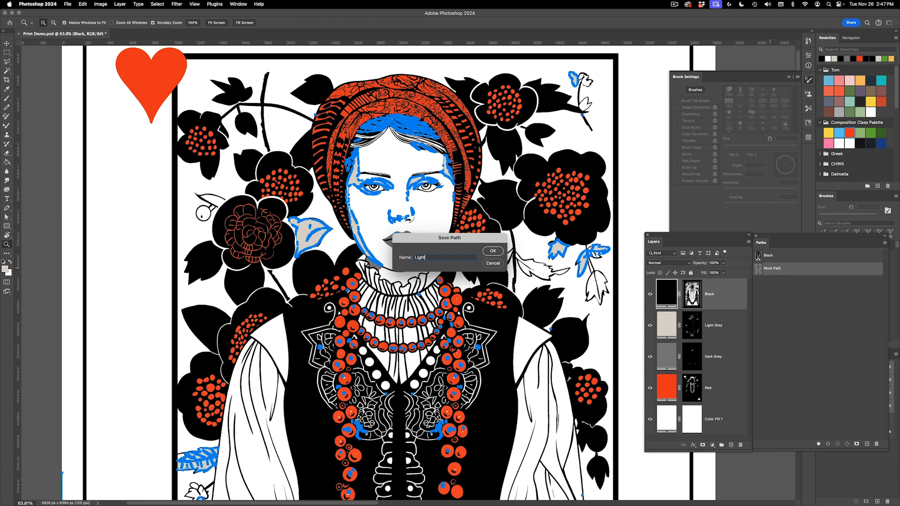
type(" Grey")
key("Return")
left_click(694, 357, "super")
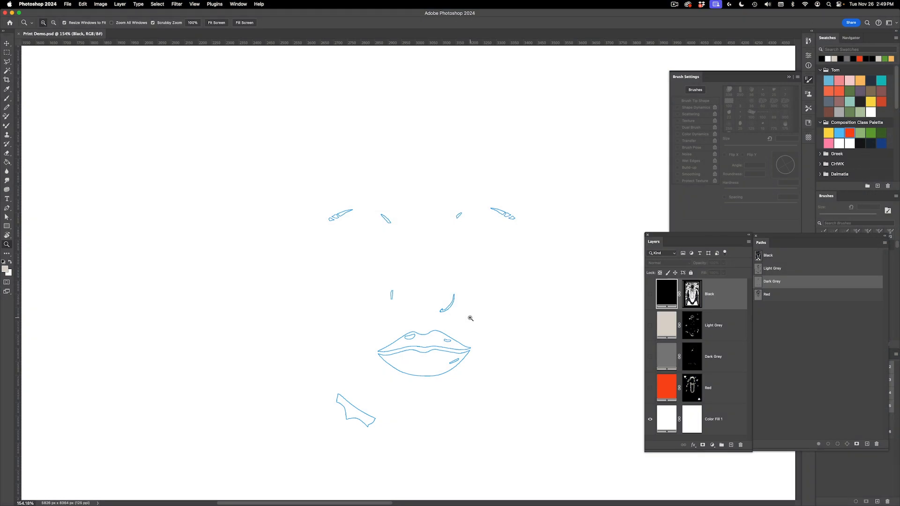
Export the Black path to Illustrator as Black.ai in the Demo folder
left_click(774, 258)
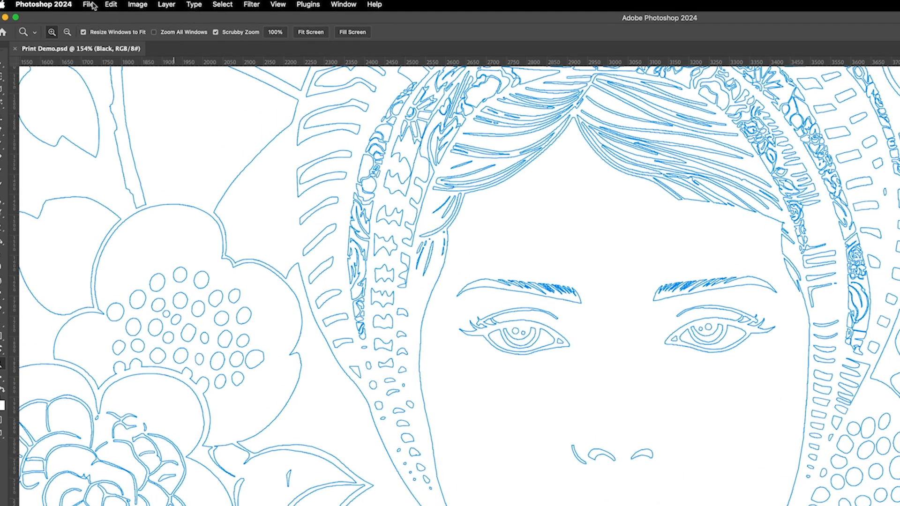
left_click(68, 4)
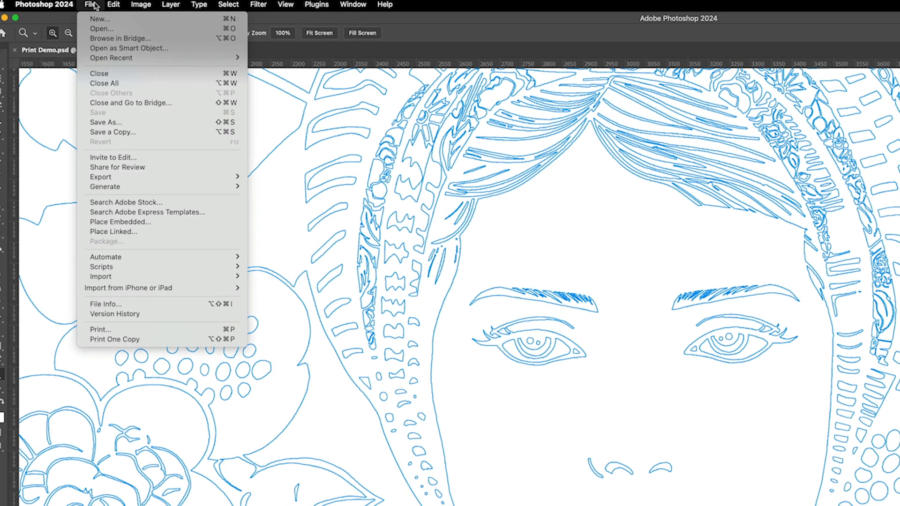
mouse_move(141, 177)
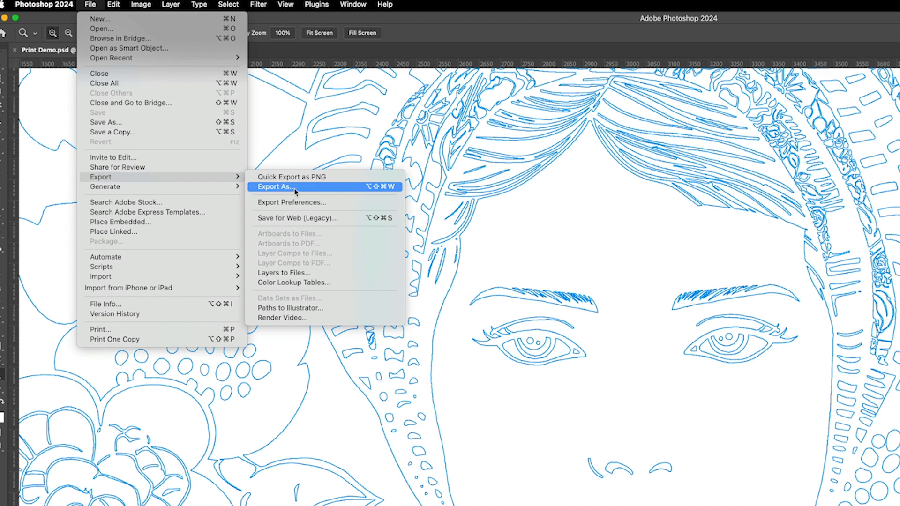
left_click(300, 303)
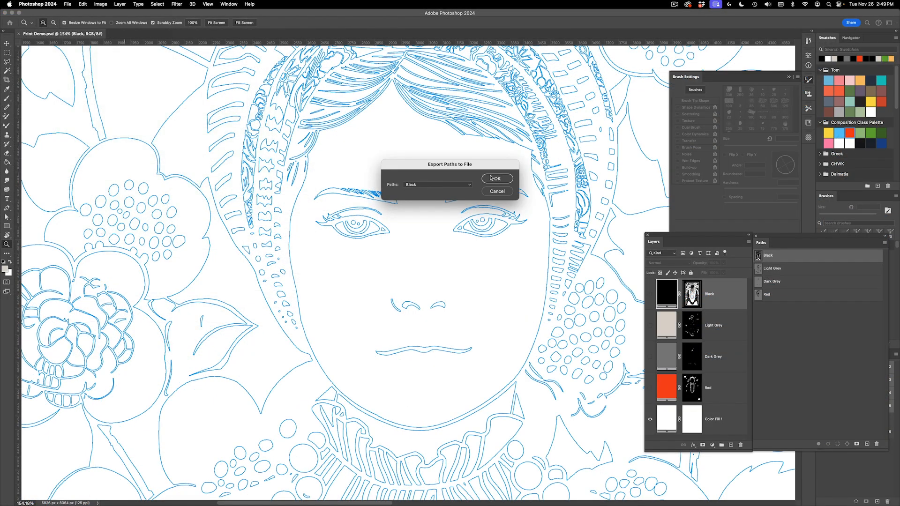
left_click(498, 179)
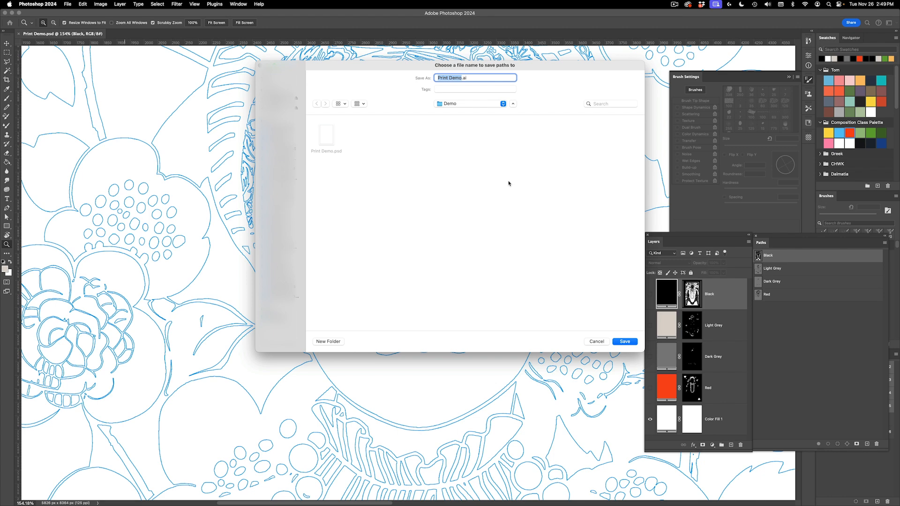
type("Black")
key("Return")
Export the Light Grey path to Illustrator as Light Grey.ai in the Demo folder
left_click(68, 5)
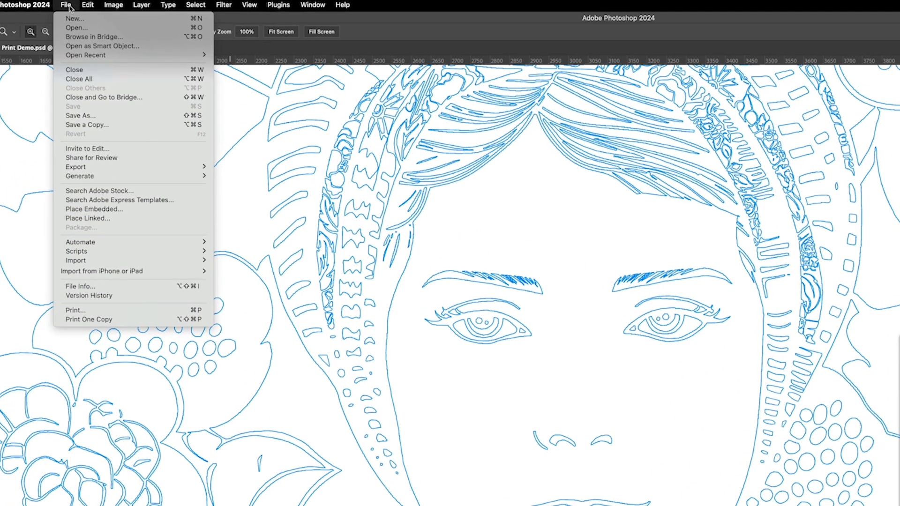
mouse_move(112, 116)
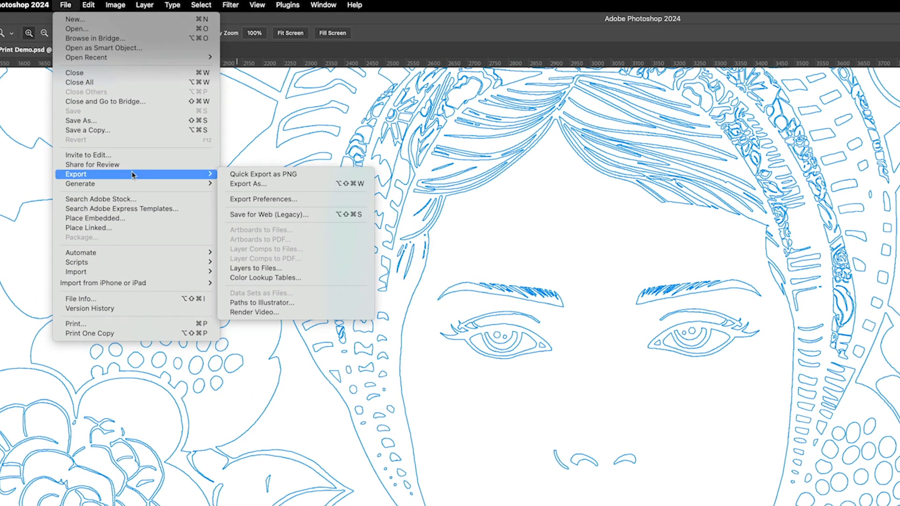
left_click(284, 303)
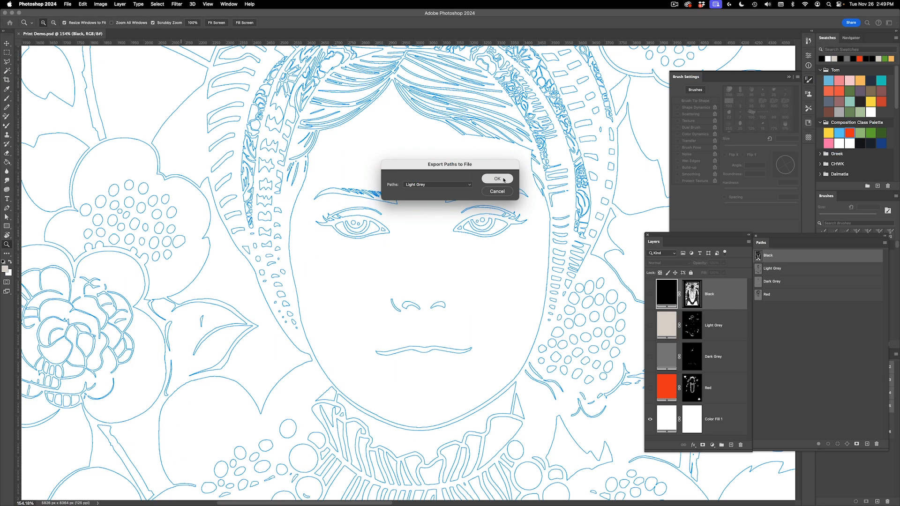
left_click(715, 268)
type("Light Grey.ai")
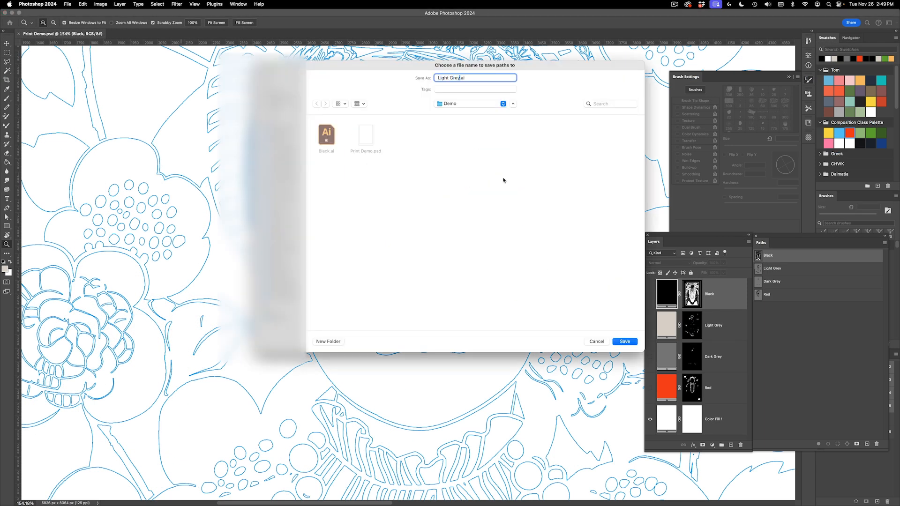
key("Return")
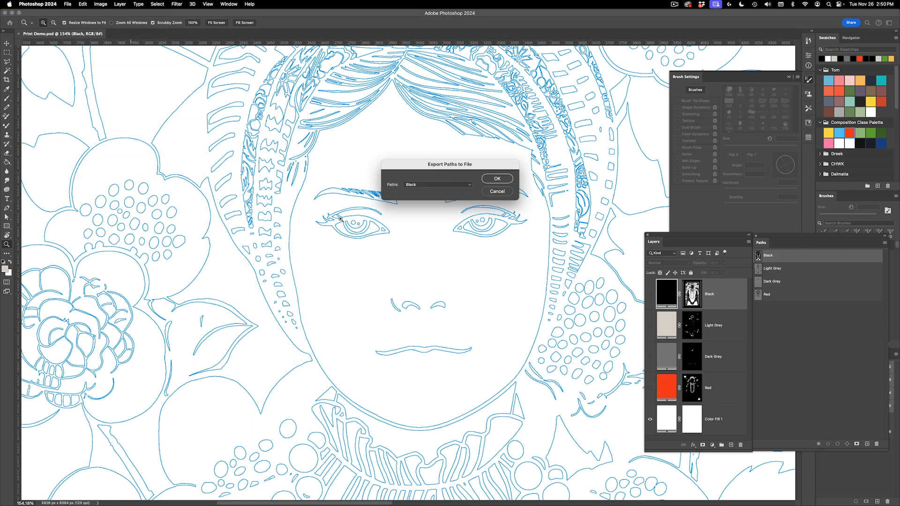
Export the Dark Grey path to Illustrator as Dark Grey.ai in the Demo folder
left_click(429, 186)
left_click(430, 199)
left_click(487, 180)
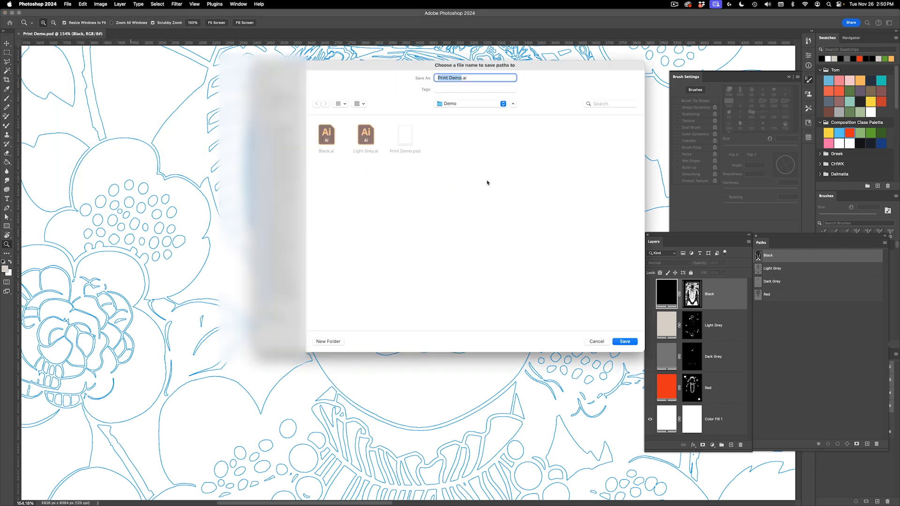
type("D")
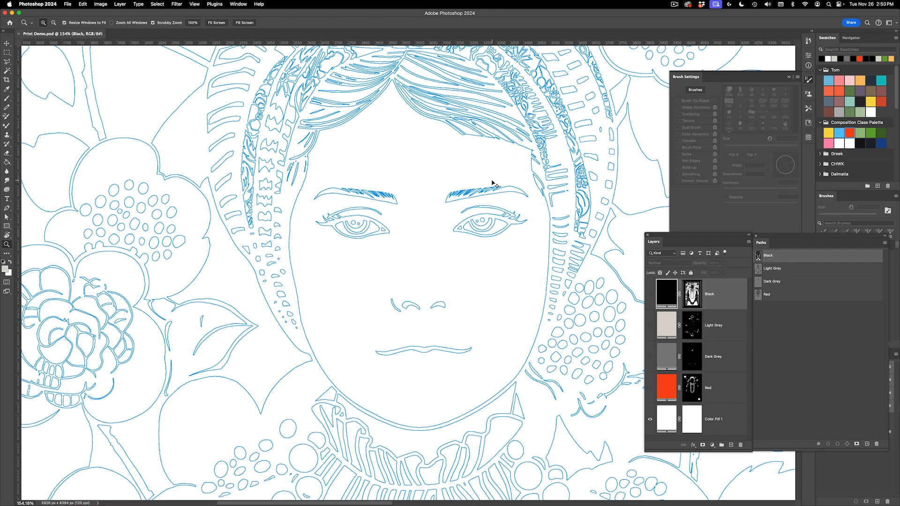
Switch to Illustrator and open Black.ai, Red.ai, Light Grey.ai and Dark Grey.ai together from the Demo folder
key("super+Tab")
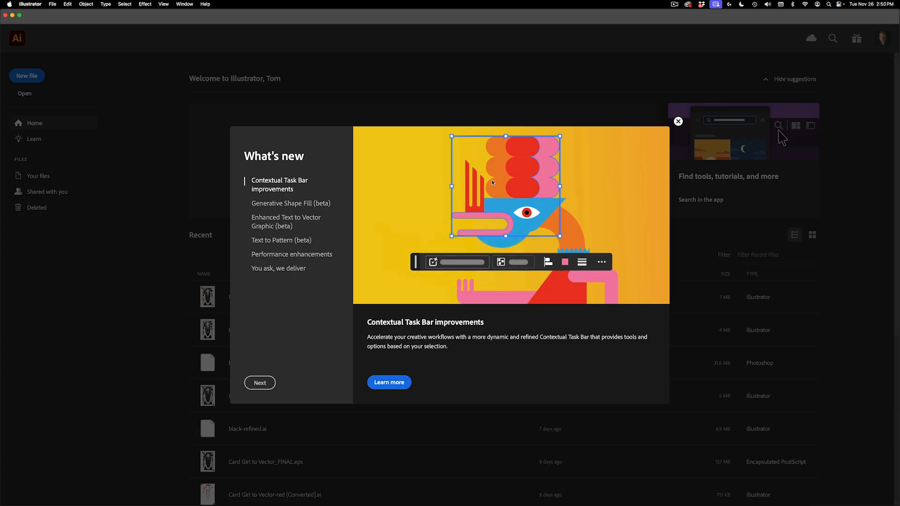
key("super+o")
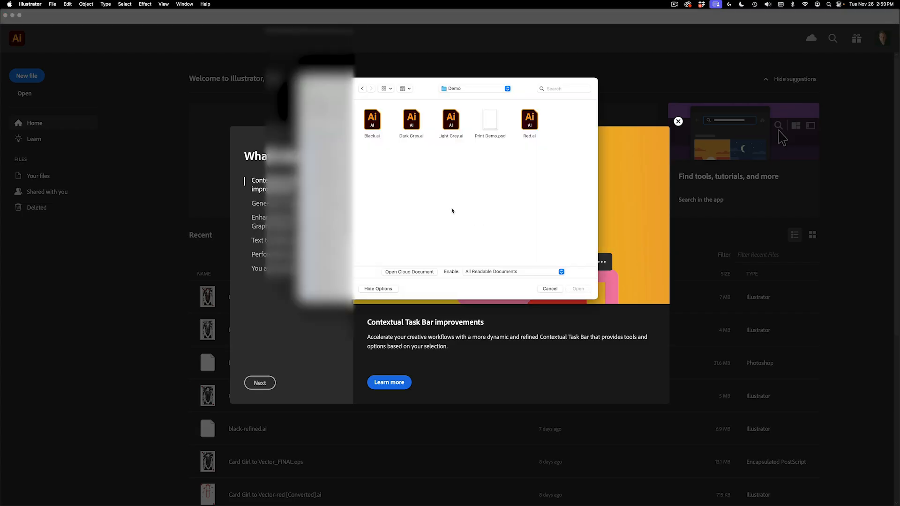
left_click(369, 127)
left_click(536, 126, "super")
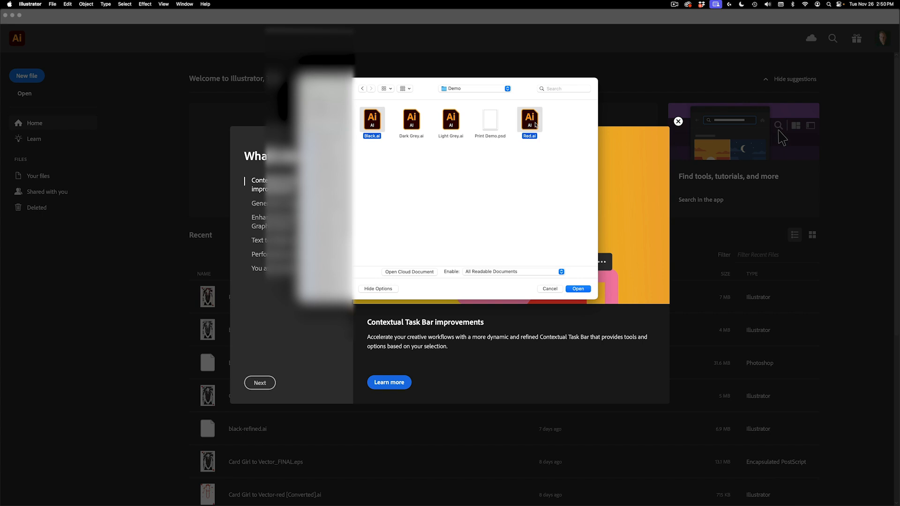
left_click(454, 125, "super")
left_click(412, 125, "super")
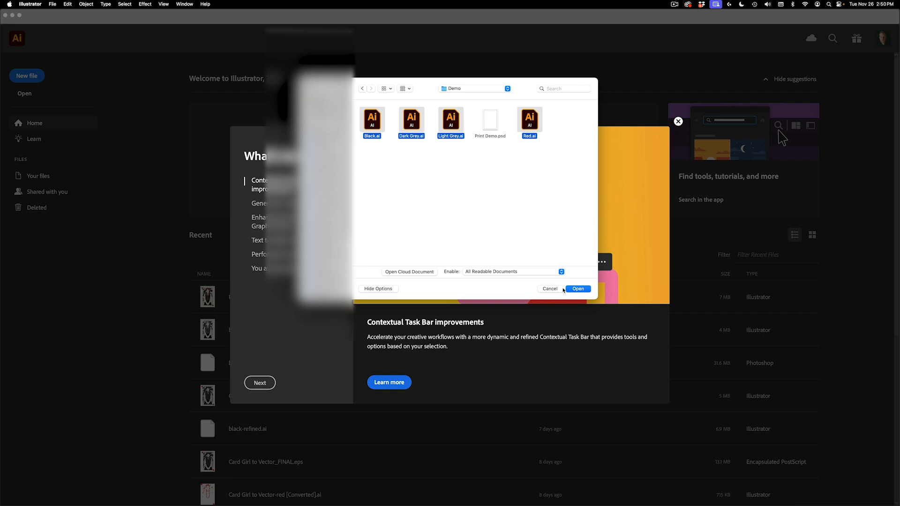
left_click(582, 290)
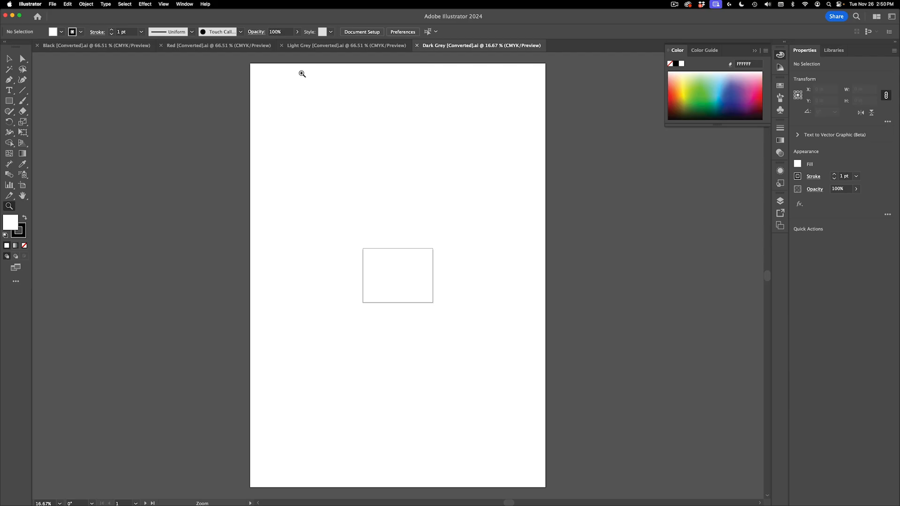
In the Black document, select all paths and fill them with black (231F20)
left_click(121, 47)
left_click(362, 239, "alt")
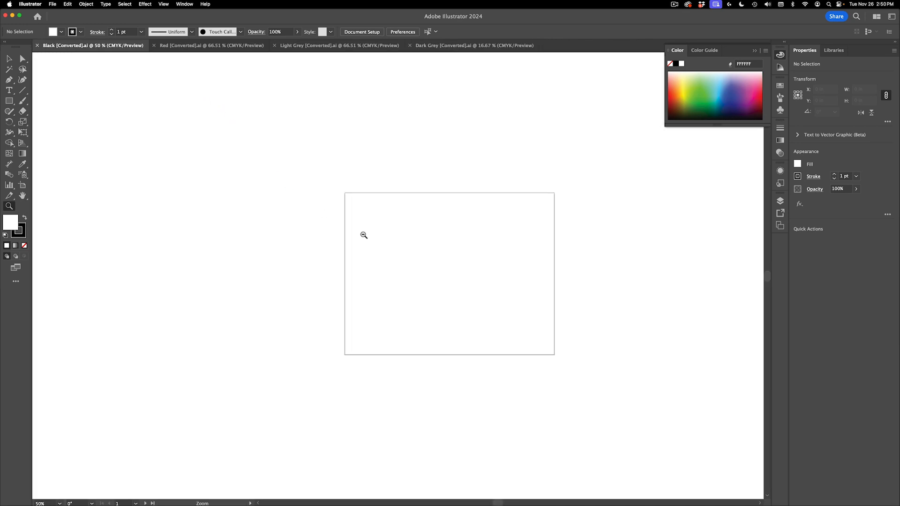
left_click(362, 238, "alt")
left_click(363, 236, "alt")
left_click(364, 236, "alt")
left_click(364, 235, "alt")
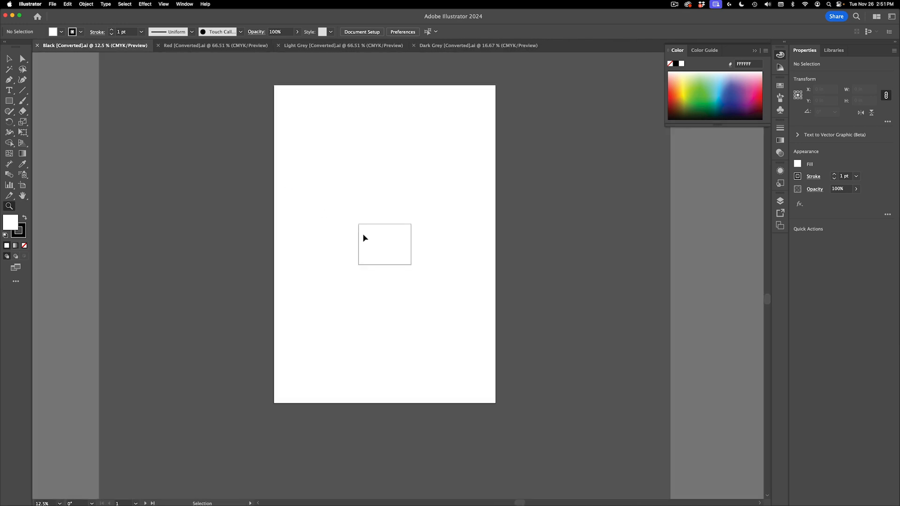
key("super+a")
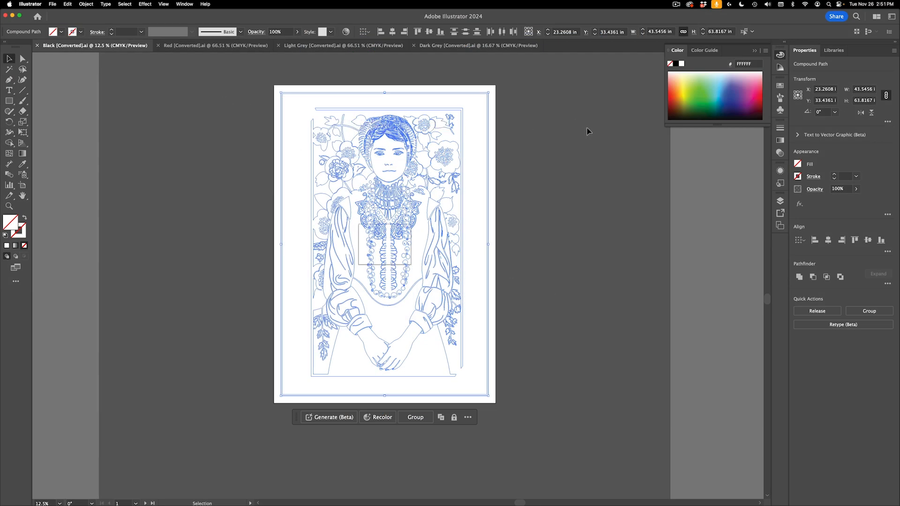
left_click(676, 64)
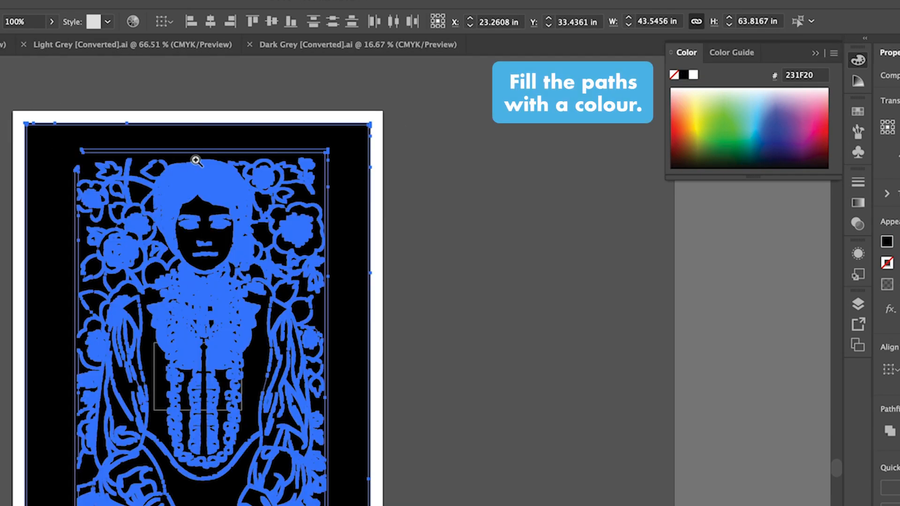
Knock out the white areas of the black artwork with Pathfinder Exclude and deselect everything
left_click_drag(195, 161, 303, 176)
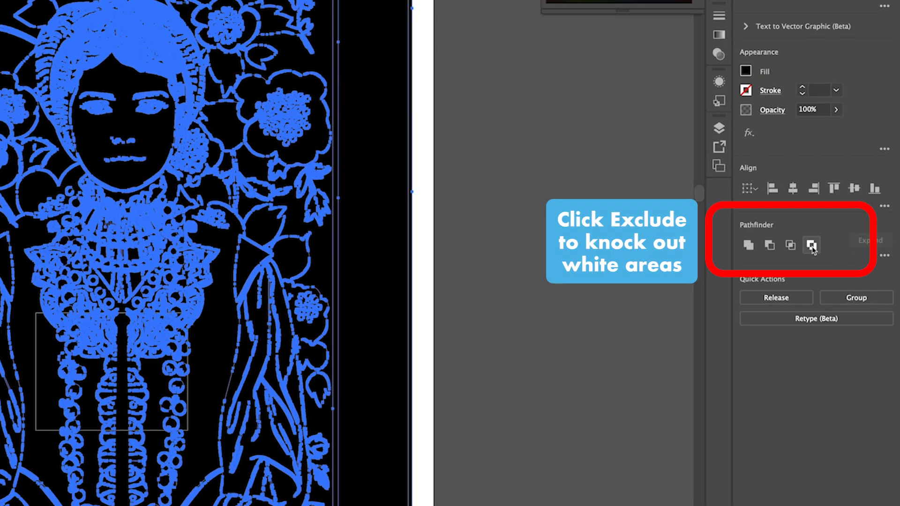
left_click(811, 245)
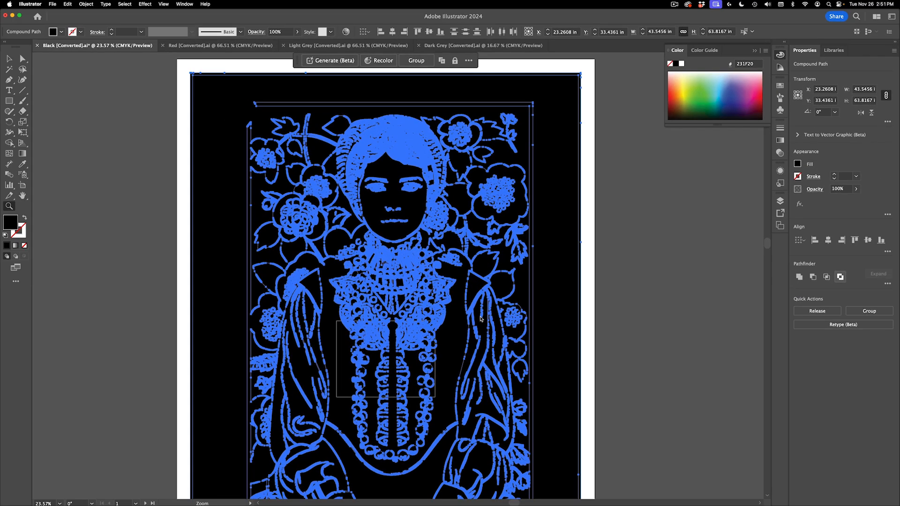
key("super+z")
key("super+shift+a")
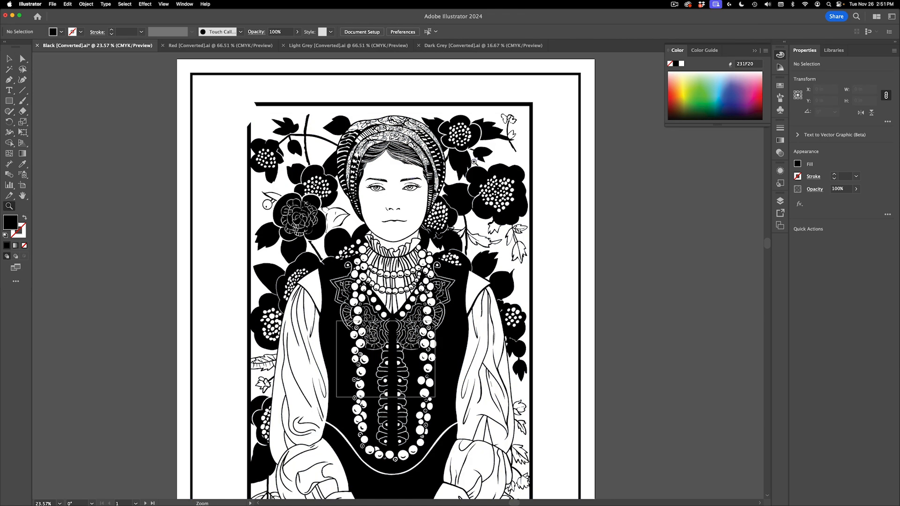
In the Red document, select all paths and fill them with red (ED2224)
left_click(200, 45)
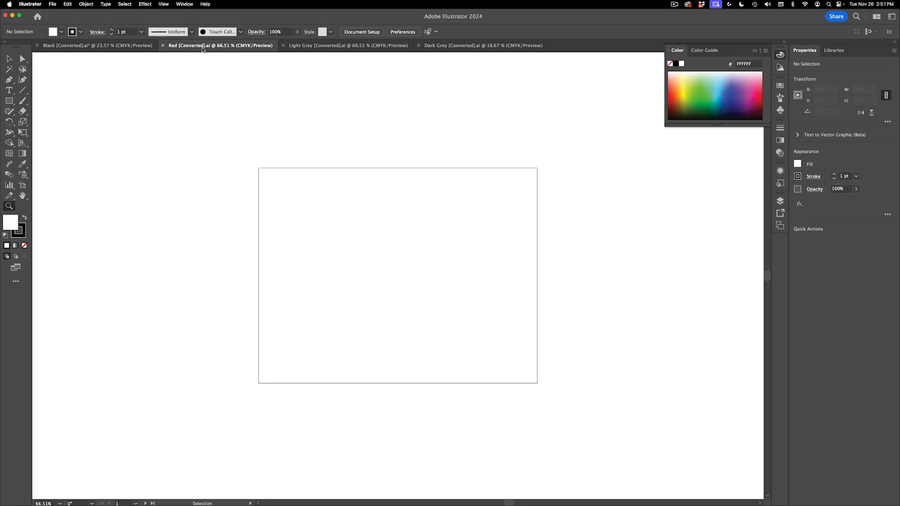
key("super+a")
left_click(671, 92)
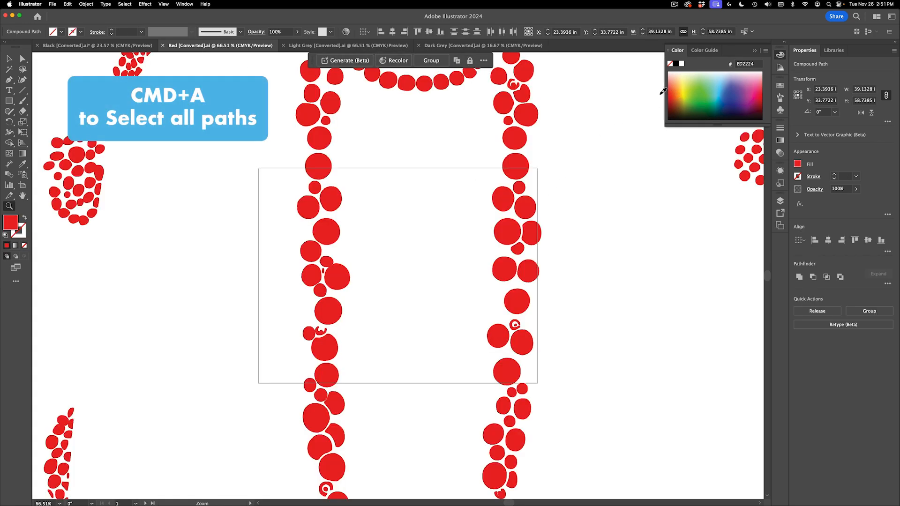
Knock out the white areas of the red artwork with Exclude and show the full Pathfinder panel
scroll(639, 97, "up", 10)
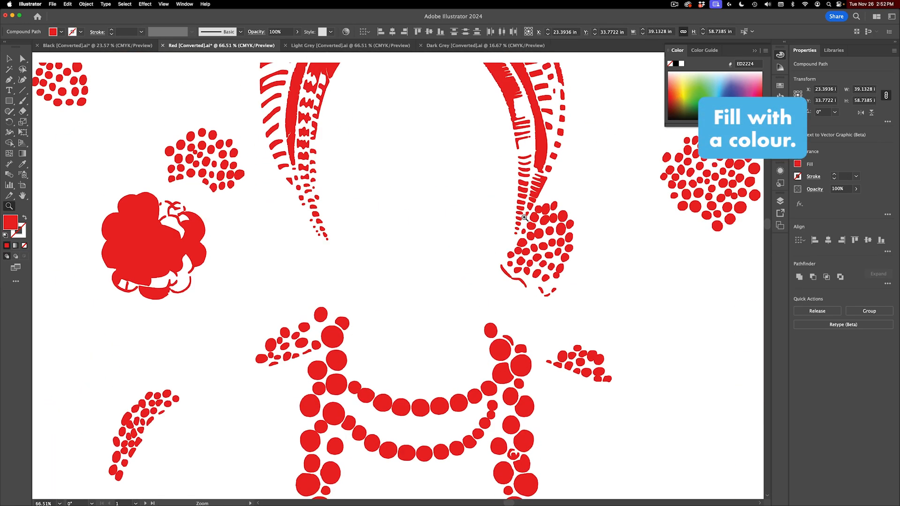
scroll(519, 226, "down", 10)
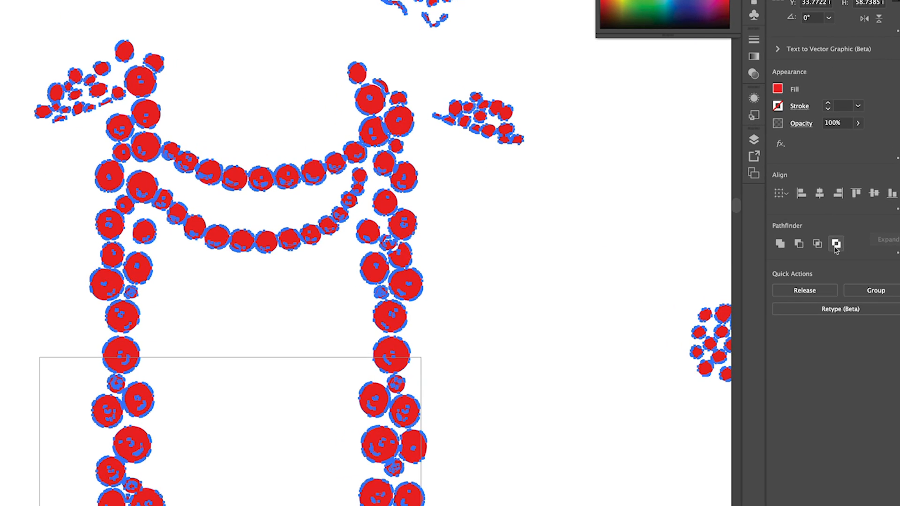
left_click(840, 277)
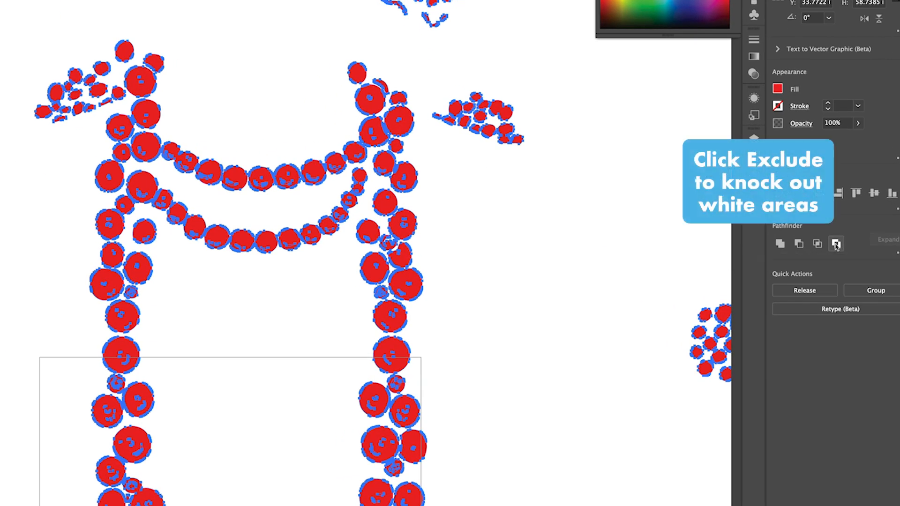
key("z")
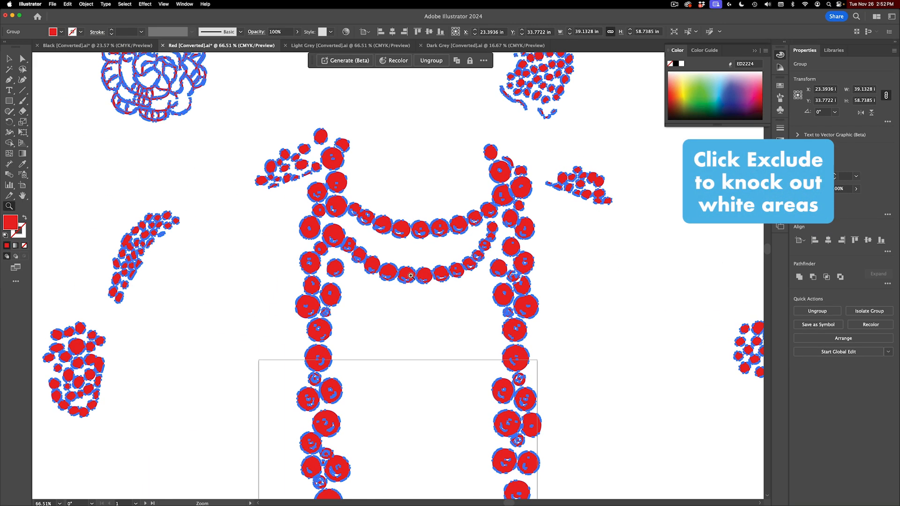
scroll(407, 298, "up", 5)
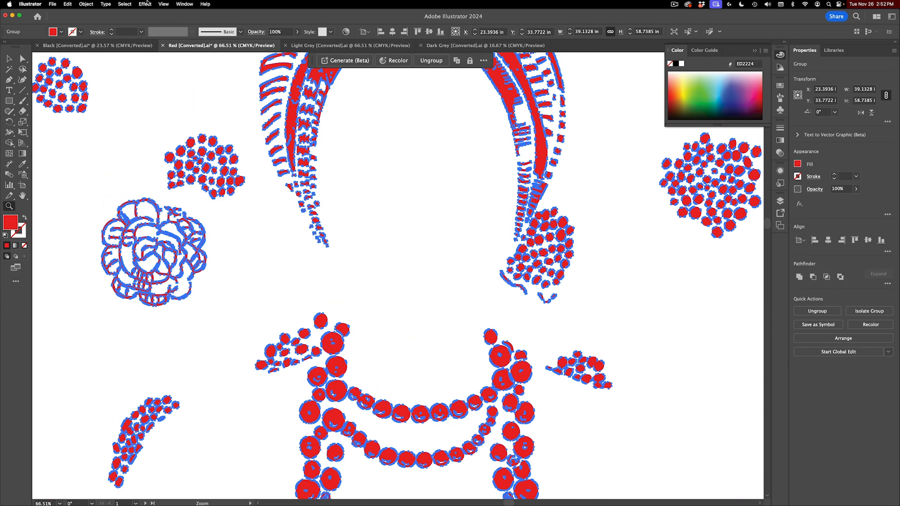
left_click(184, 4)
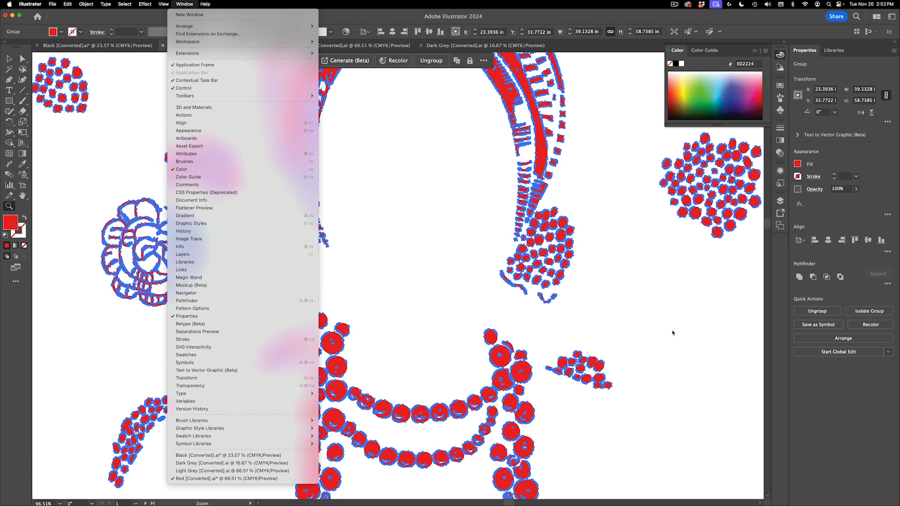
left_click(309, 301)
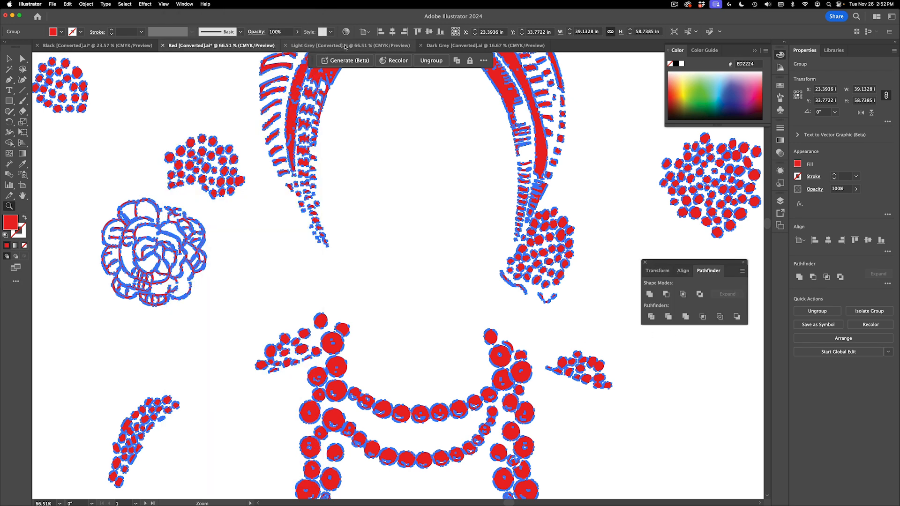
In the Light Grey document, select all paths and fill them with the Print library swatch C=0 M=0 Y=0 K=40
left_click(345, 45)
left_click(497, 204, "alt")
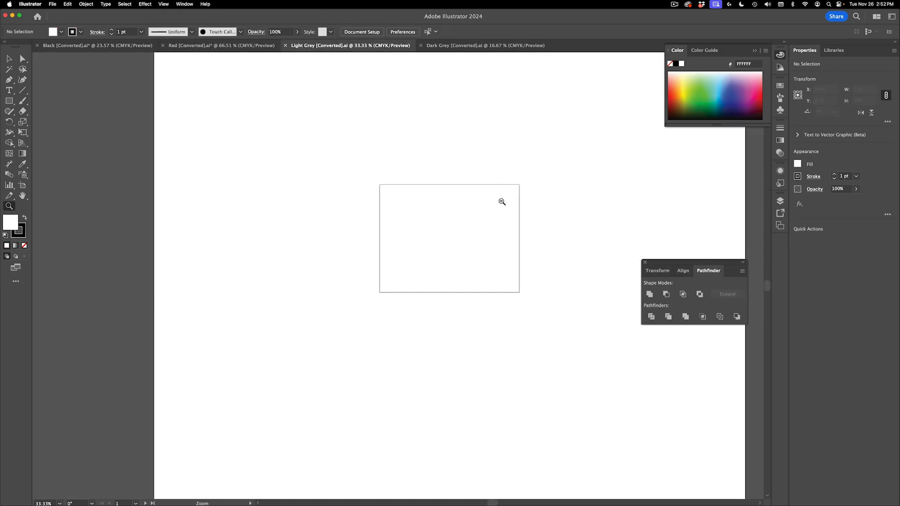
left_click(500, 203, "alt")
key("super+a")
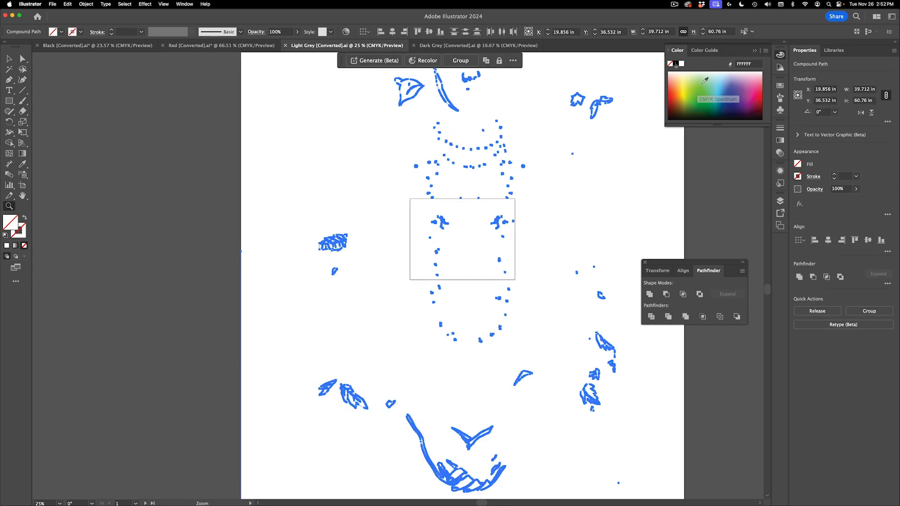
left_click(676, 64)
left_click(680, 90)
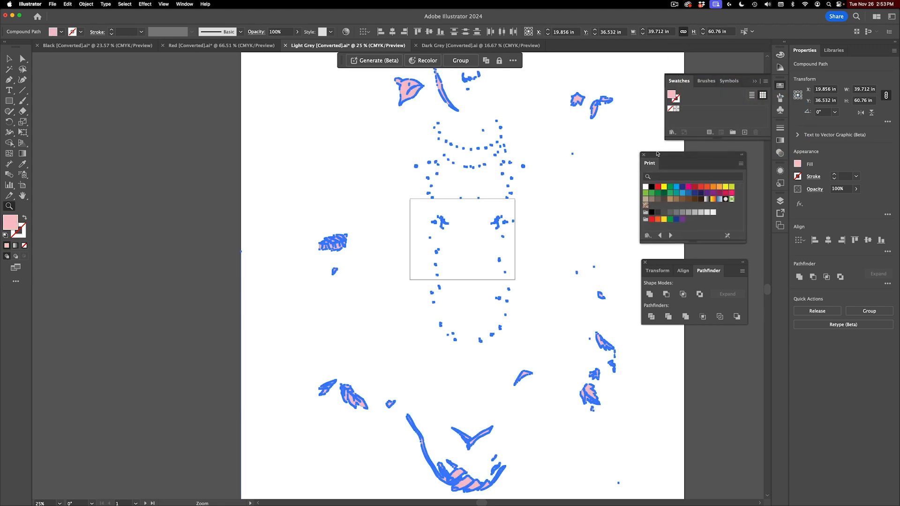
left_click_drag(657, 153, 683, 143)
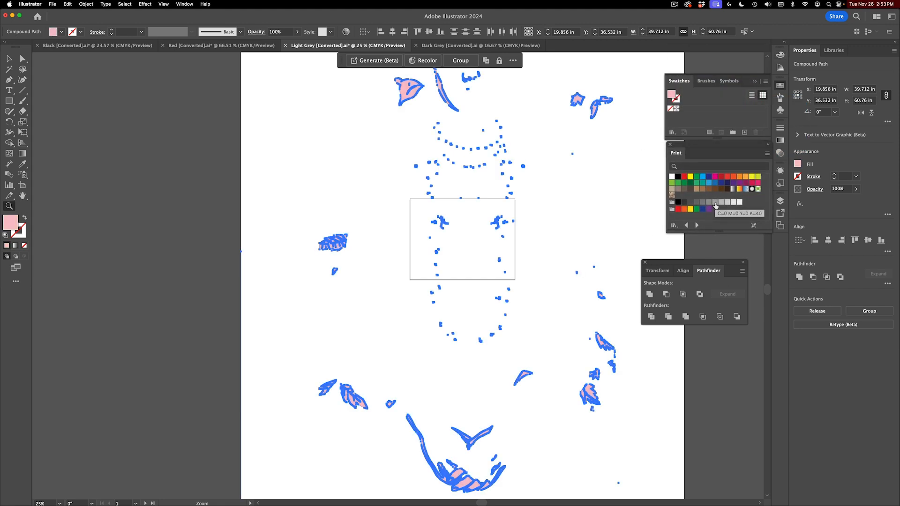
left_click(714, 203)
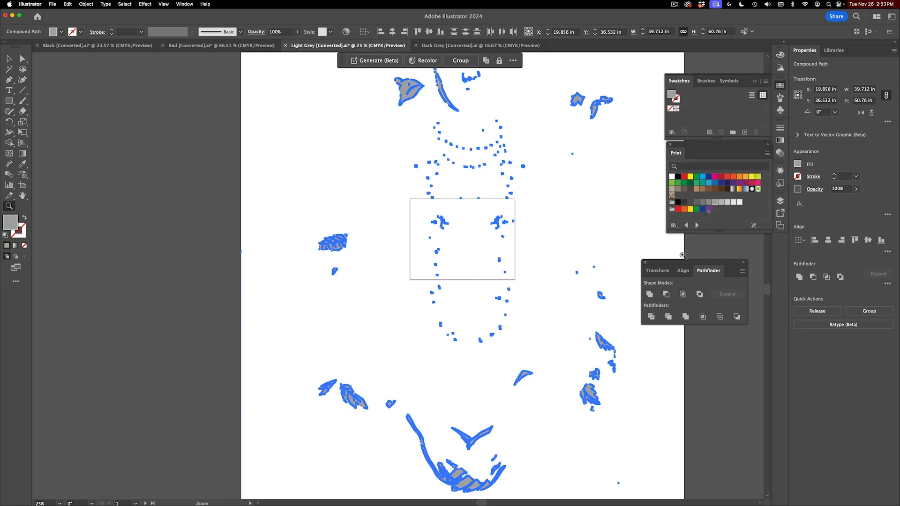
Knock out the white areas of the light grey artwork with Pathfinder Exclude and deselect it
left_click(700, 295)
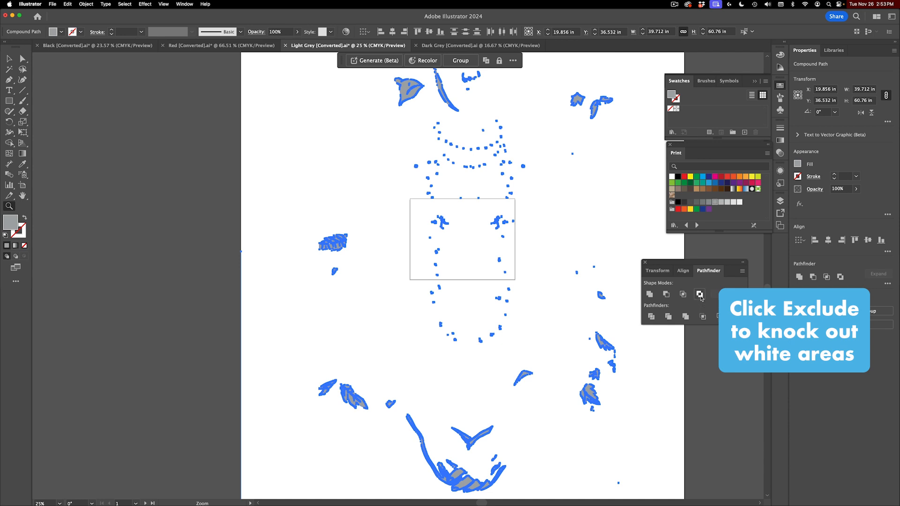
key("a")
left_click(553, 175)
scroll(554, 175, "up", 2)
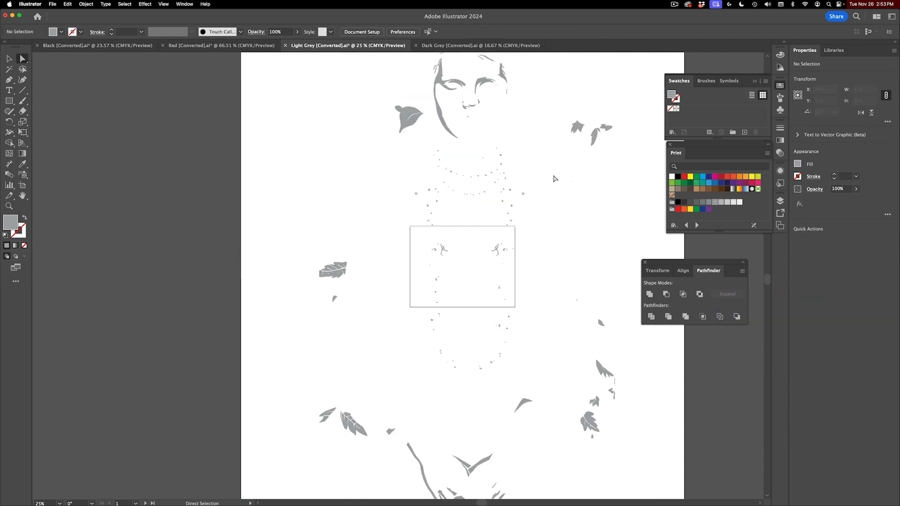
In the Dark Grey document, select all paths and fill them with a dark grey swatch from the Print library
left_click(443, 47)
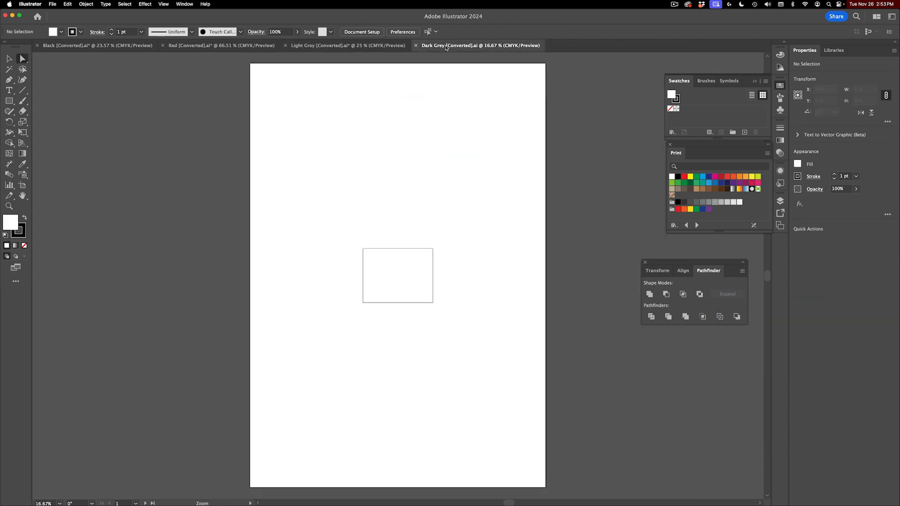
key("super+a")
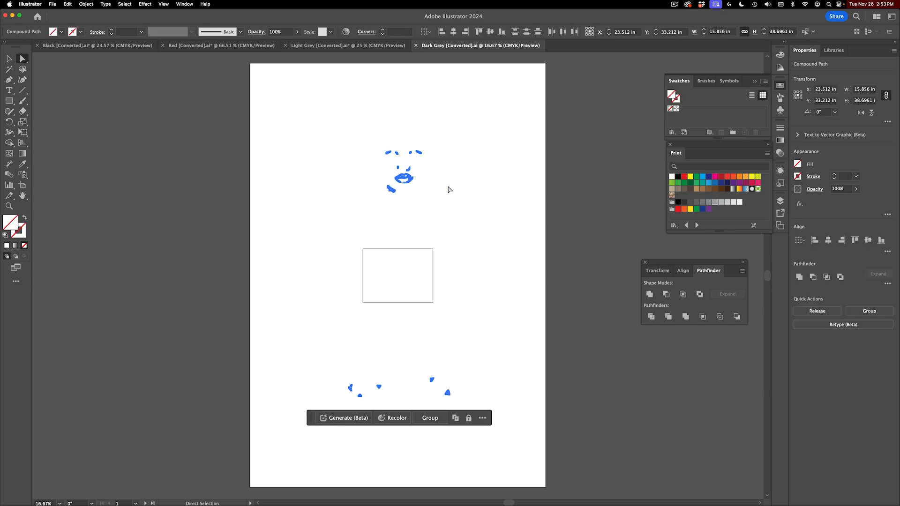
left_click(696, 202)
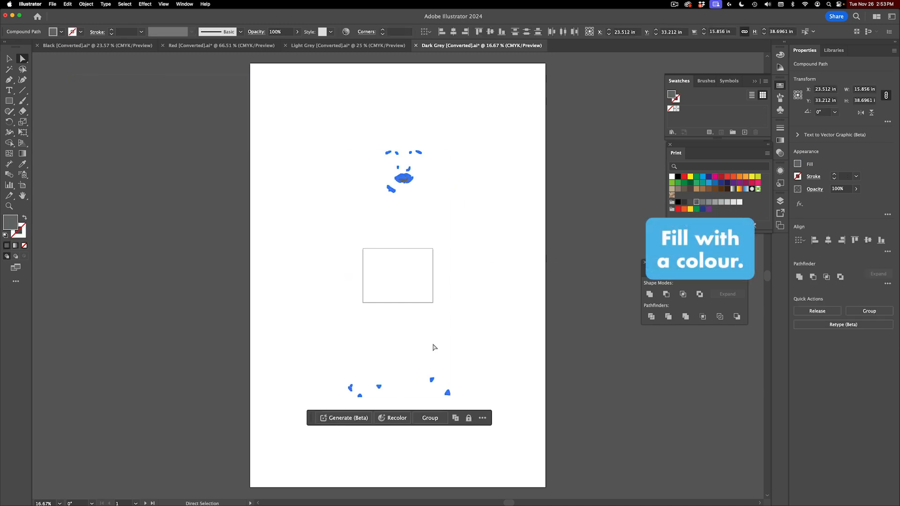
Knock out the white areas of the dark grey artwork with Pathfinder Exclude and deselect it
key("z")
left_click_drag(403, 163, 464, 187)
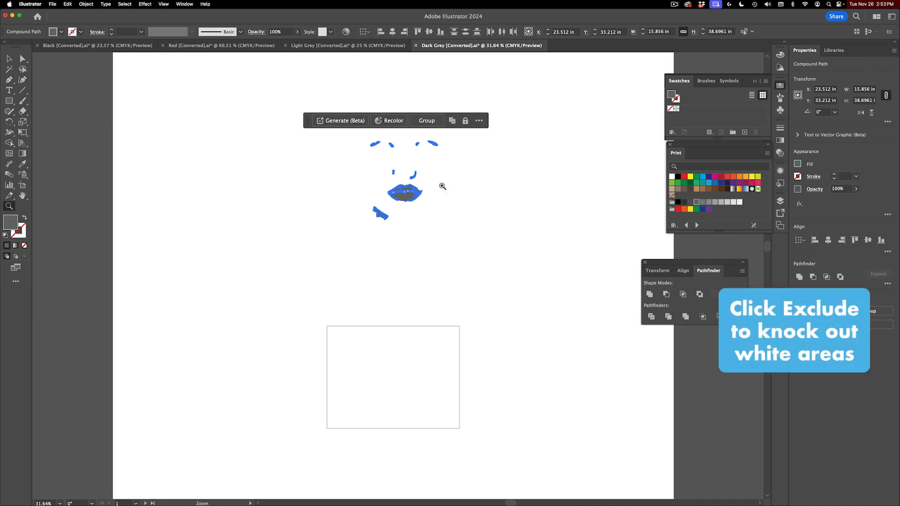
left_click(699, 295)
key("a")
left_click(422, 233)
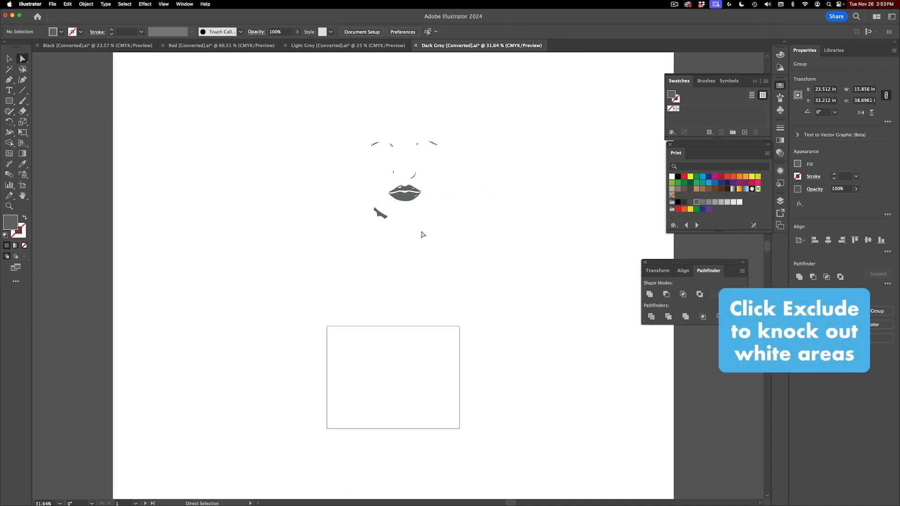
scroll(416, 235, "down", 1)
scroll(419, 238, "down", 2)
Copy all the dark grey artwork and paste it in place in the Black document
key("v")
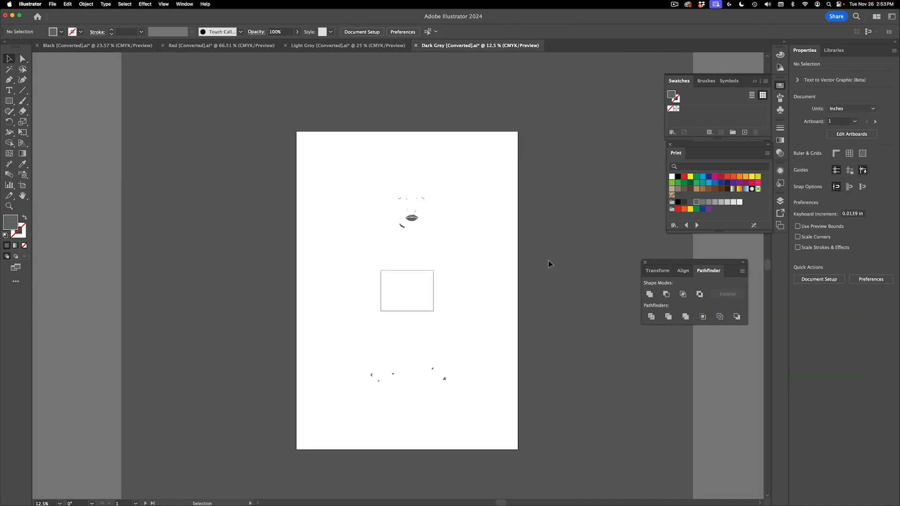
key("a")
key("super+a")
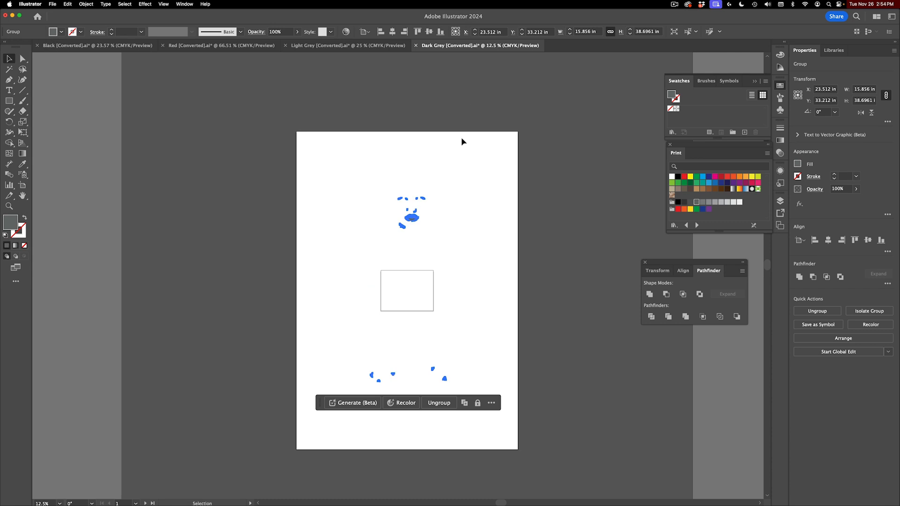
key("super+c")
left_click(89, 46)
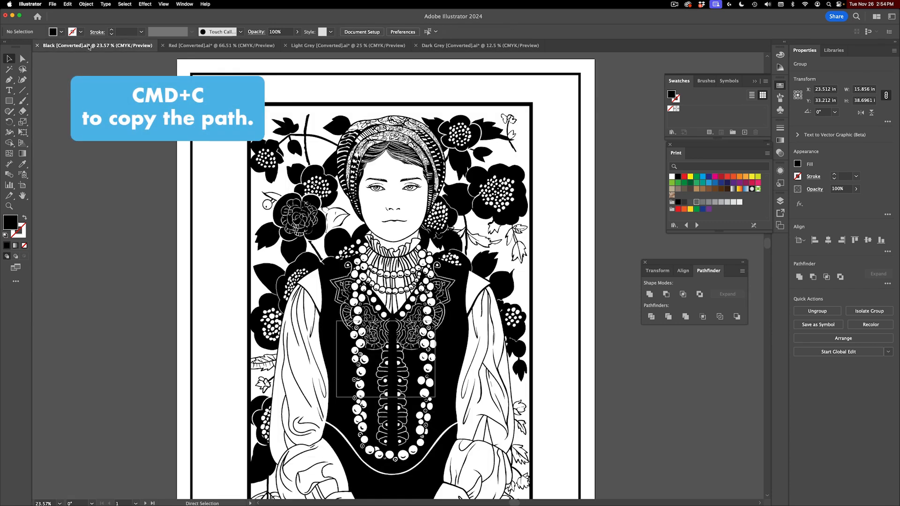
scroll(323, 284, "down", 1)
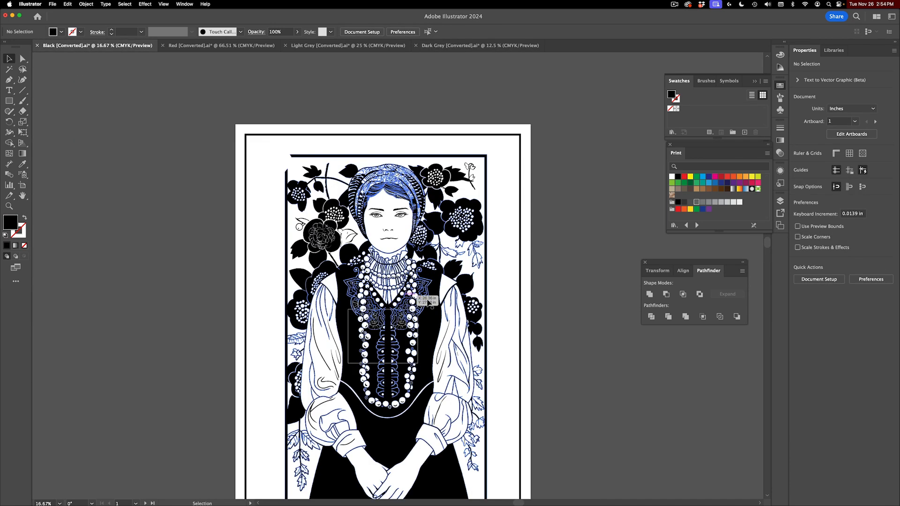
key("super+f")
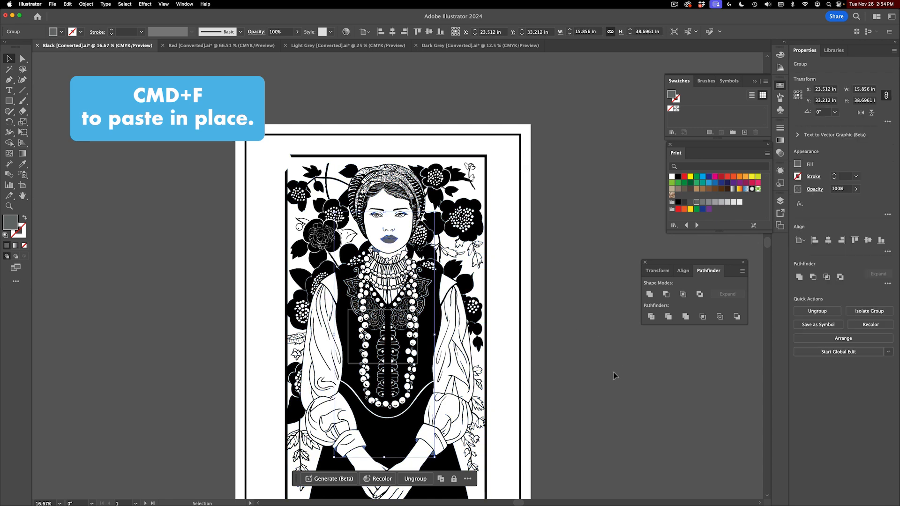
scroll(614, 375, "down", 2)
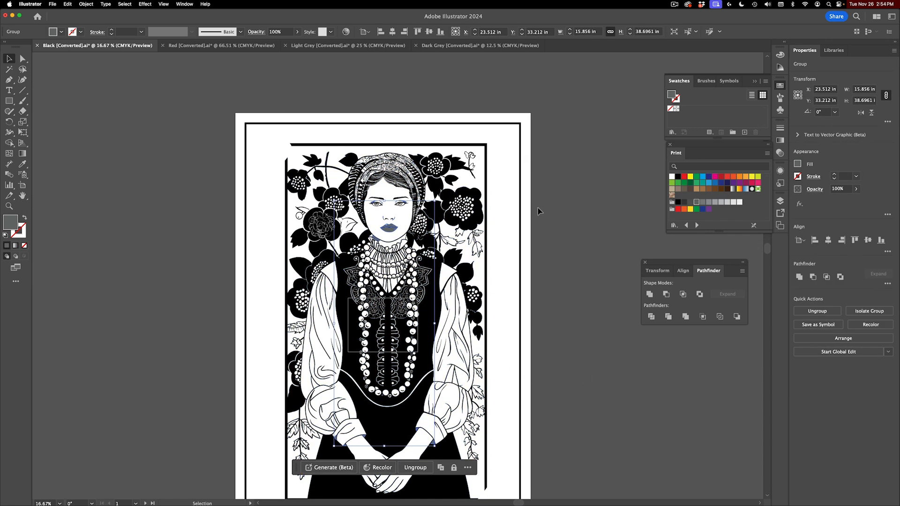
Copy the artwork from the Red document, paste it in place in the Black document and deselect it
left_click(224, 47)
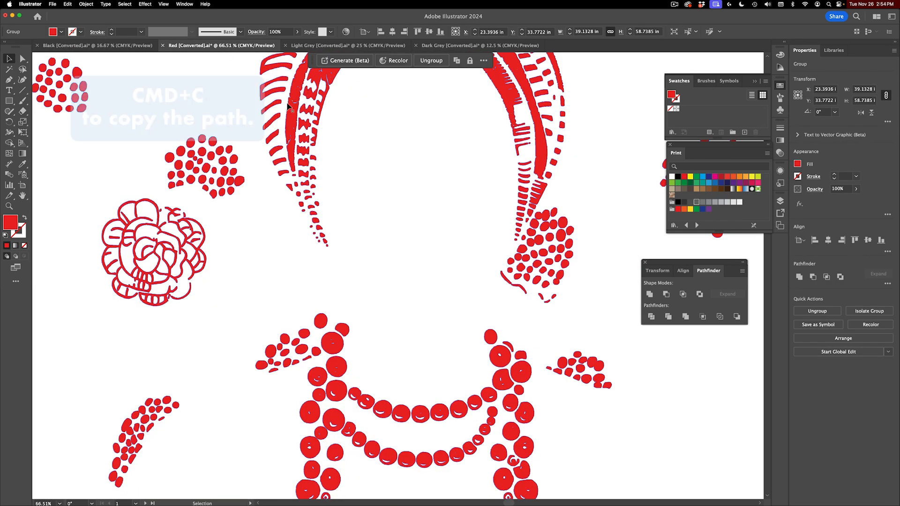
left_click(293, 116)
key("super+c")
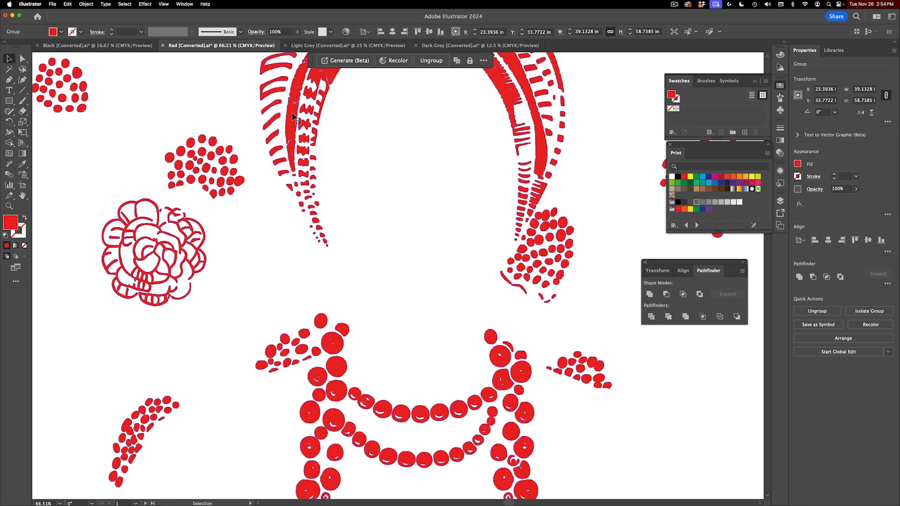
left_click(126, 49)
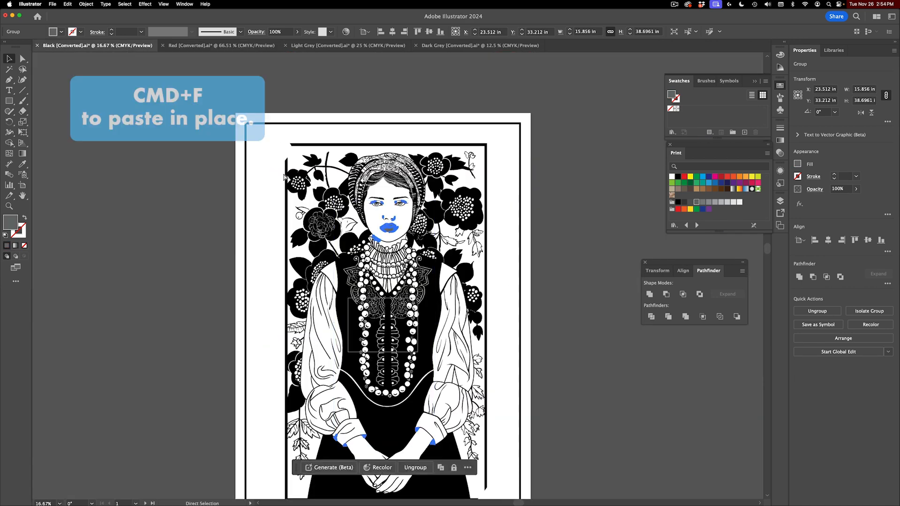
key("super+f")
key("super+shift+a")
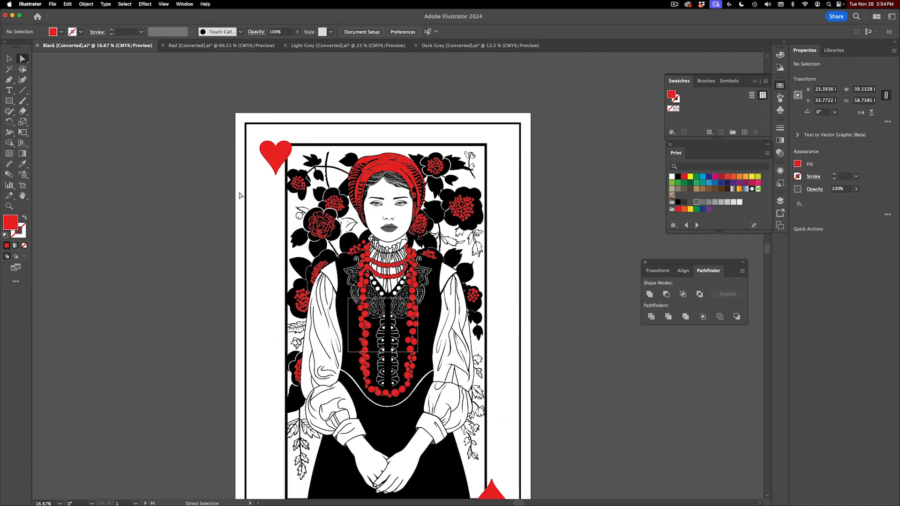
Copy the artwork from the Light Grey document, paste it in place in the Black document and deselect it
left_click(324, 46)
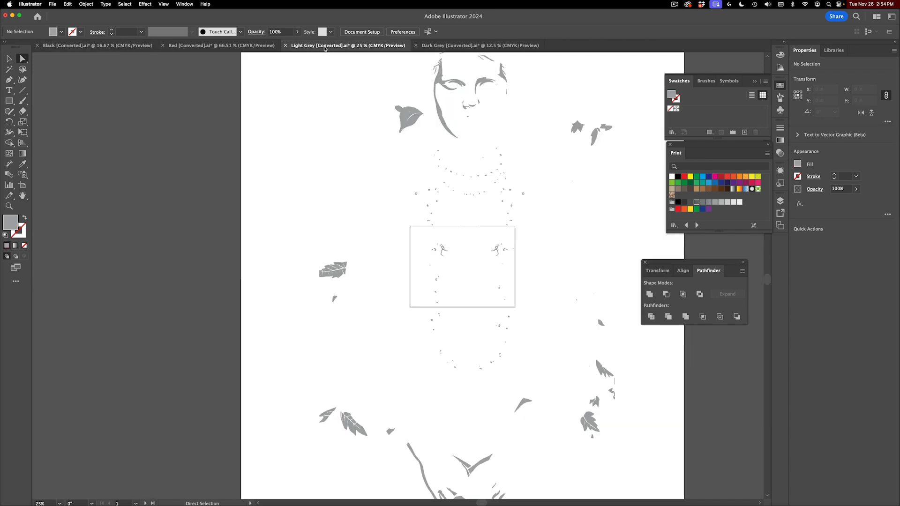
key("v")
left_click(412, 122)
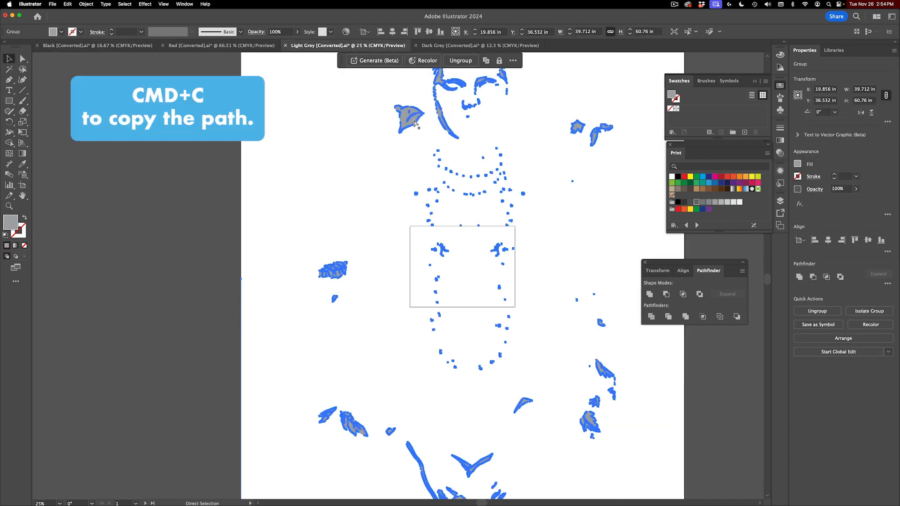
key("super+c")
left_click(95, 47)
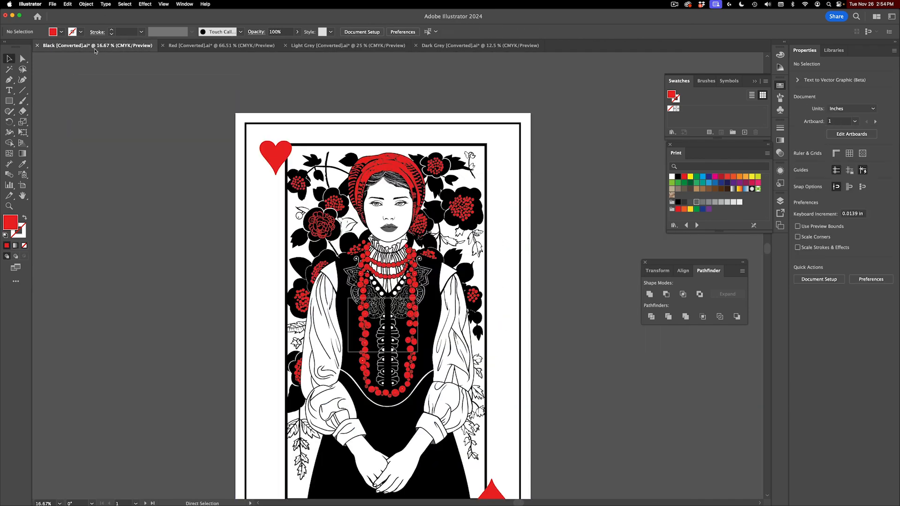
key("super+f")
left_click(214, 166)
Send the red artwork group backward in the stacking order and deselect it
key("z")
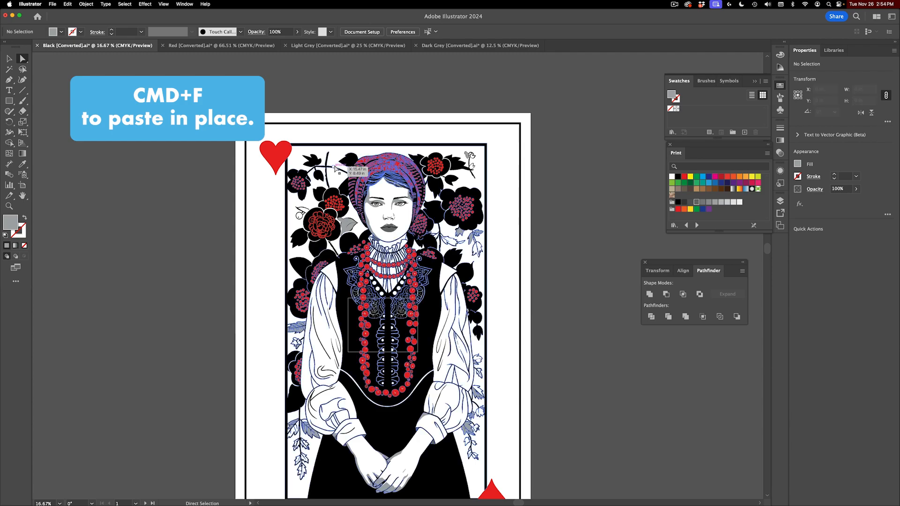
left_click_drag(386, 169, 508, 184)
left_click_drag(440, 177, 408, 176)
key("v")
left_click(450, 177)
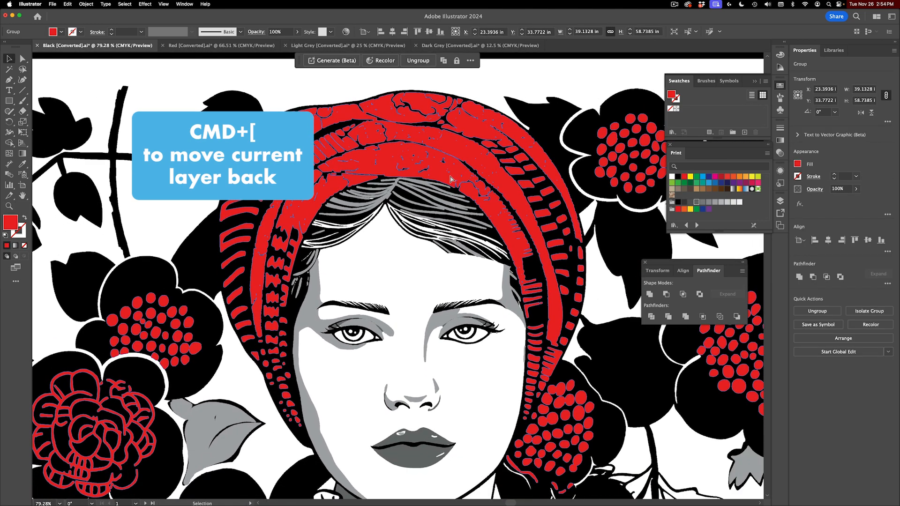
key("a")
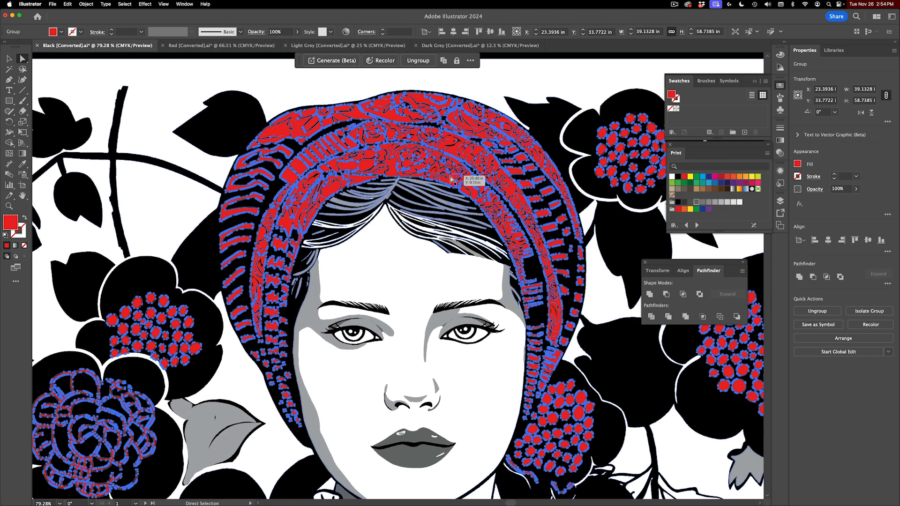
key("super+shift+a")
scroll(486, 125, "down", 4)
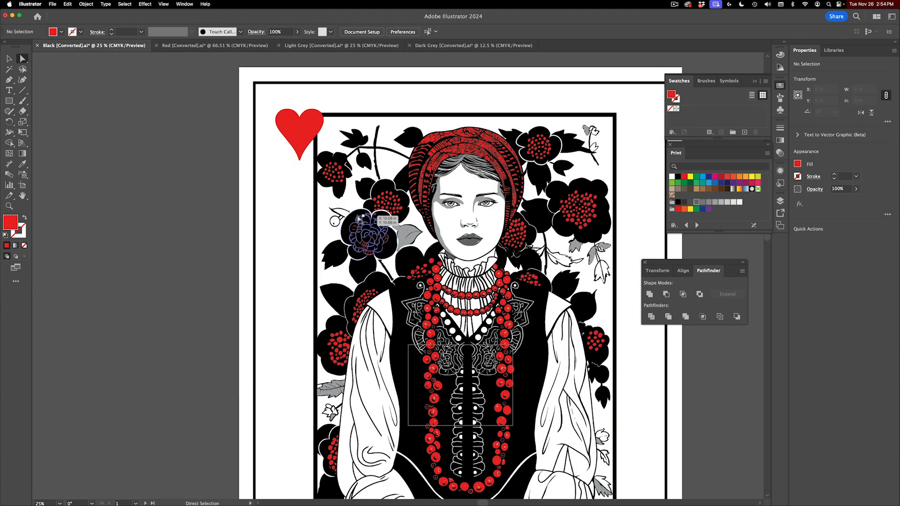
Save the assembled document as an Adobe Illustrator file named Vectorized Girl
key("super+shift+s")
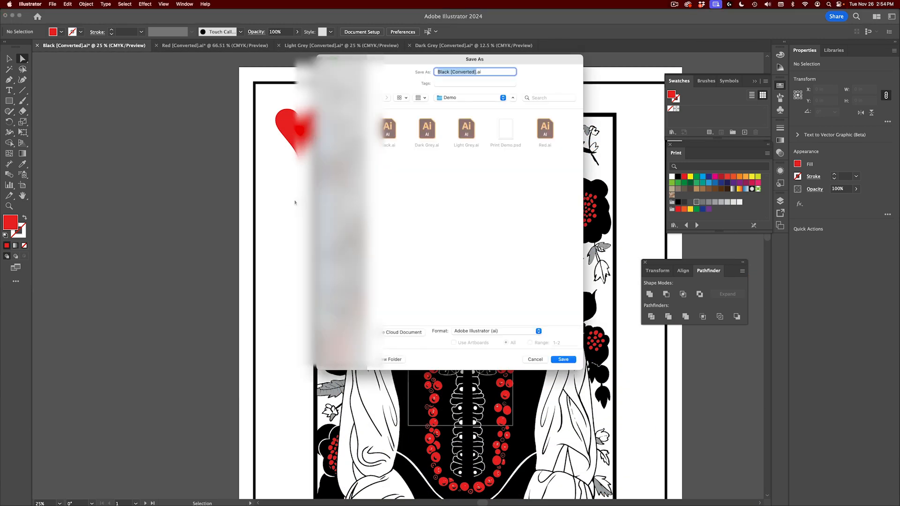
type("Vectorized Girl")
key("Return")
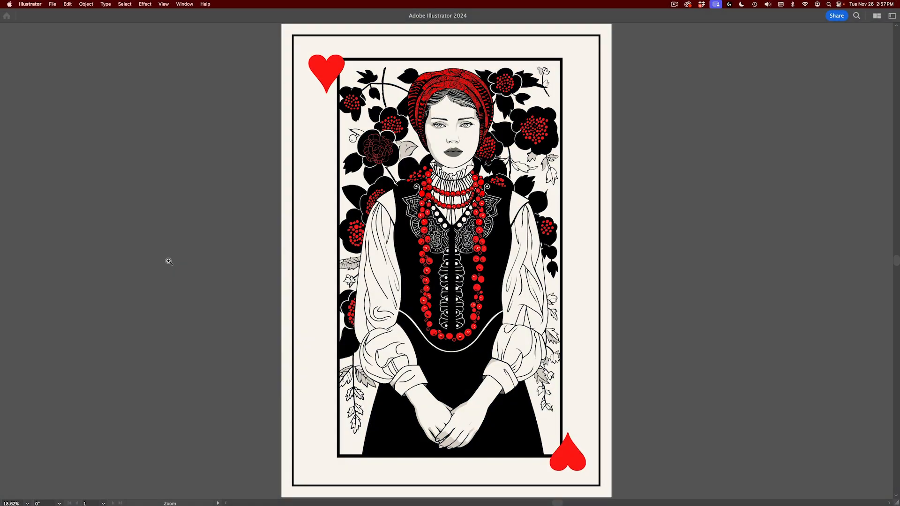
Restore the normal screen mode, reposition the document window and bring up the original artwork Print1.psd
key("f")
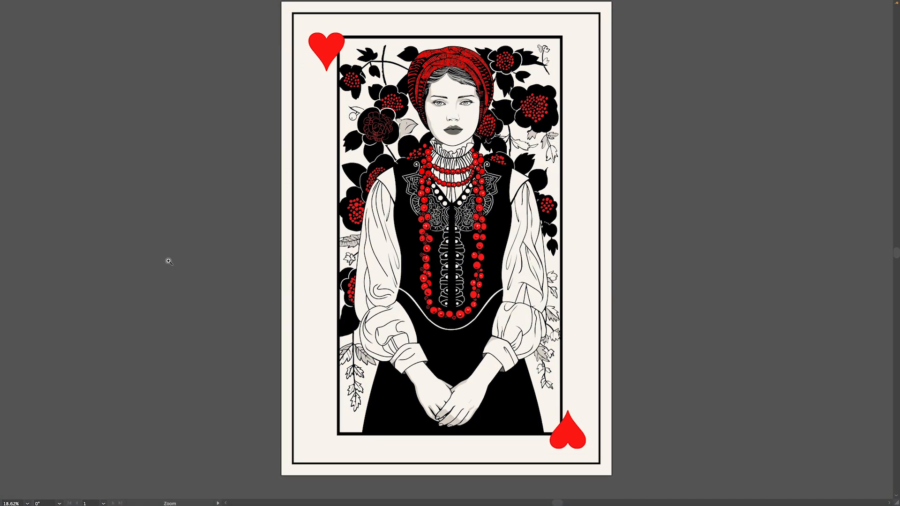
key("f")
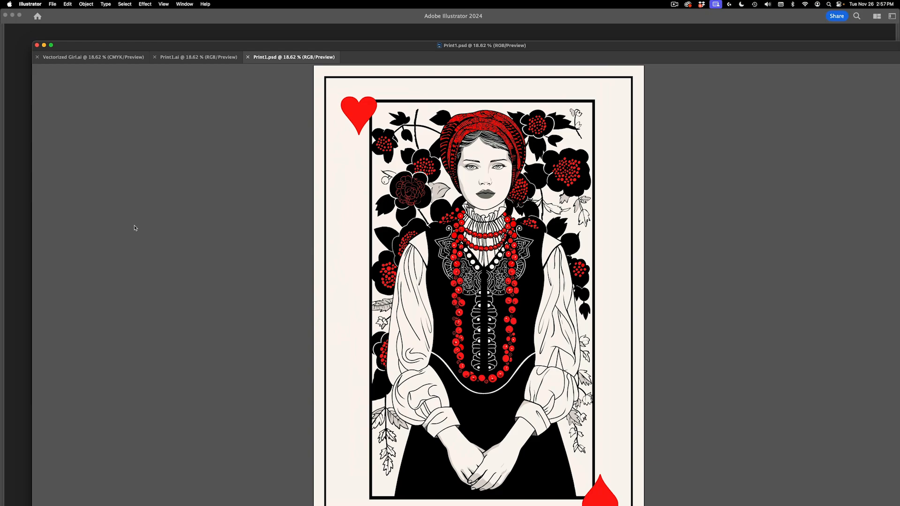
left_click_drag(172, 49, 154, 39)
left_click(170, 49)
left_click(277, 49)
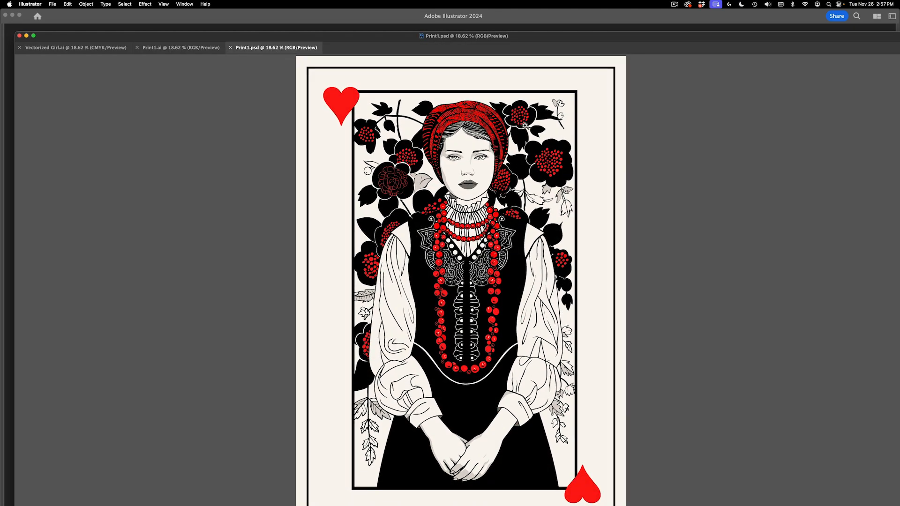
Compare the woman's face, headscarf and surrounding flowers up close between Print1.psd and Vectorized Girl.ai
left_click_drag(484, 108, 581, 126)
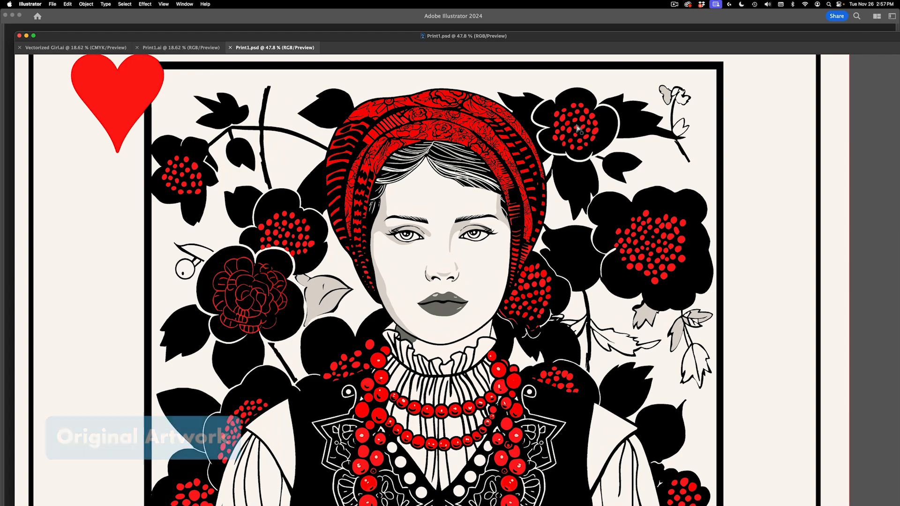
key("super+equal")
key("super+equal")
scroll(394, 299, "up", 5)
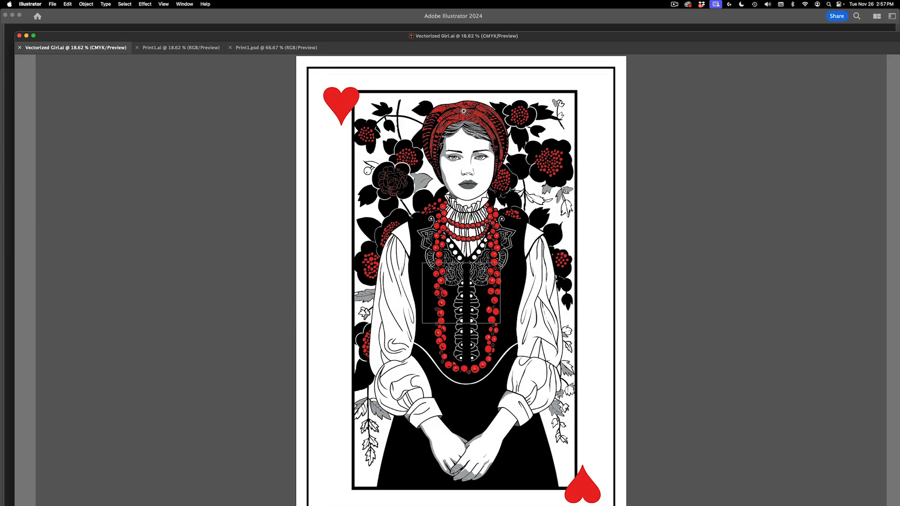
left_click_drag(447, 118, 642, 121)
left_click_drag(429, 164, 456, 156)
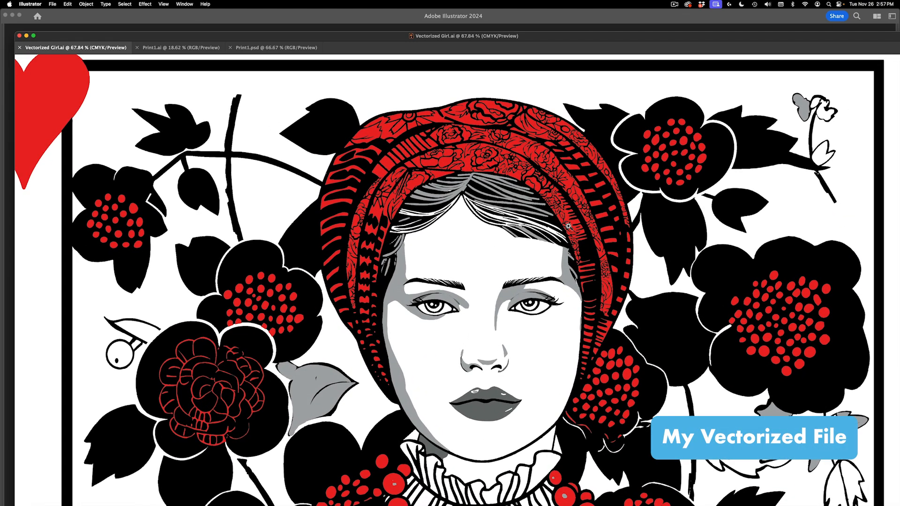
left_click(287, 48)
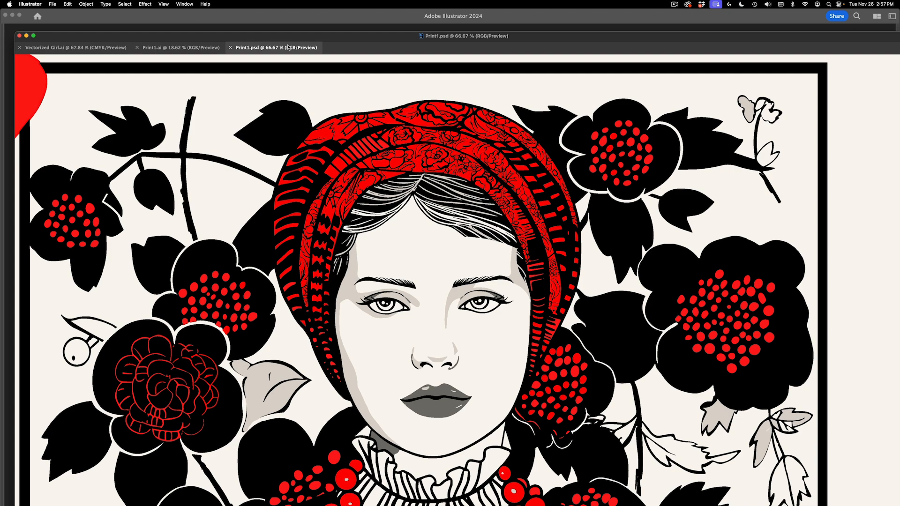
left_click(81, 48)
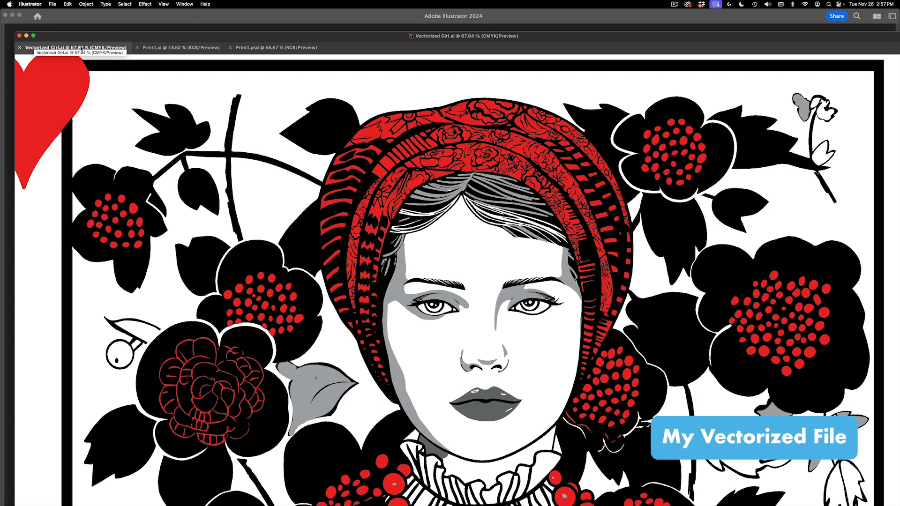
left_click(270, 48)
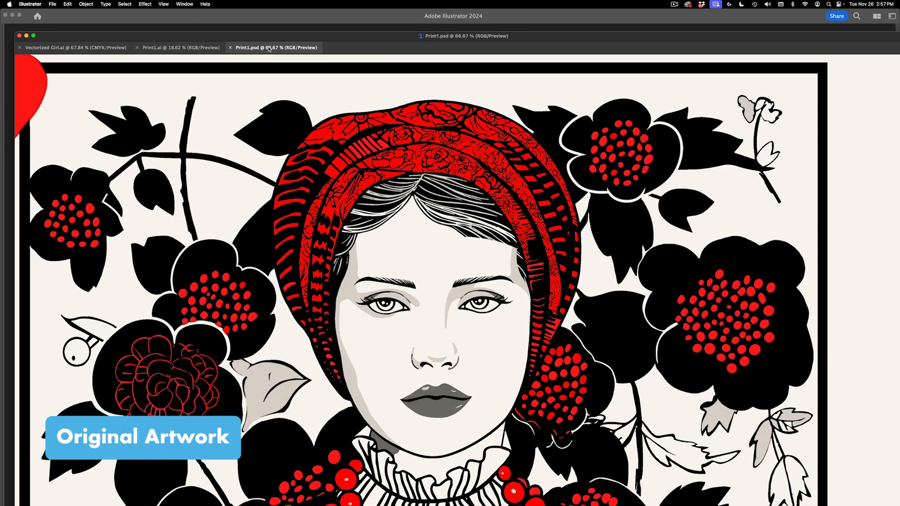
left_click(97, 49)
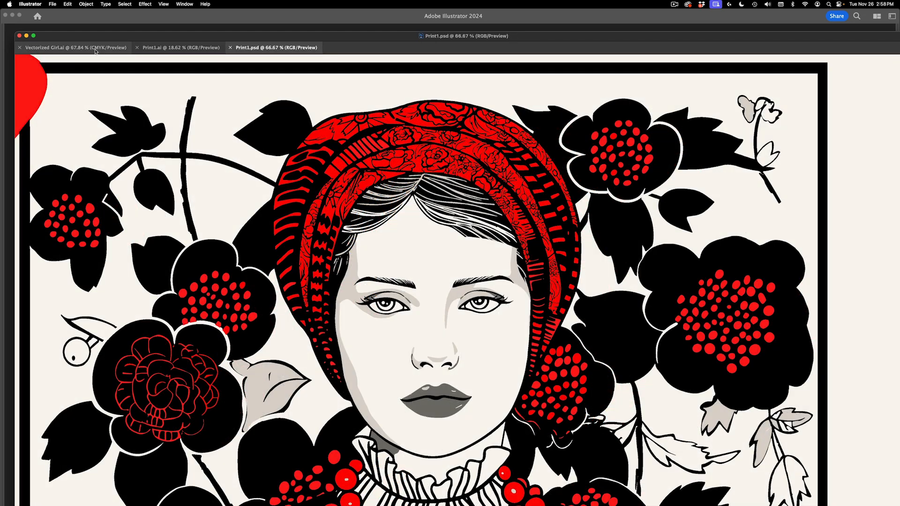
left_click(95, 49)
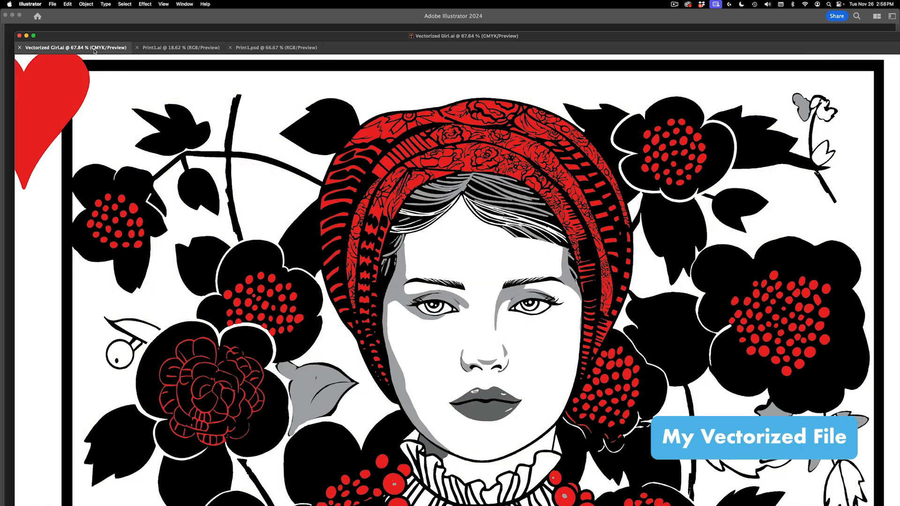
Compare the Image Trace version in Print1.ai with Vectorized Girl.ai up close
left_click(172, 49)
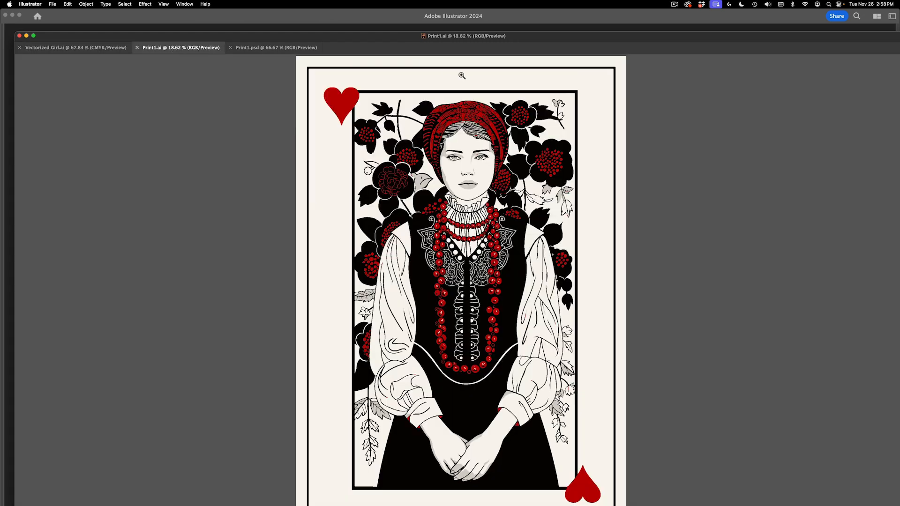
left_click_drag(456, 94, 580, 128)
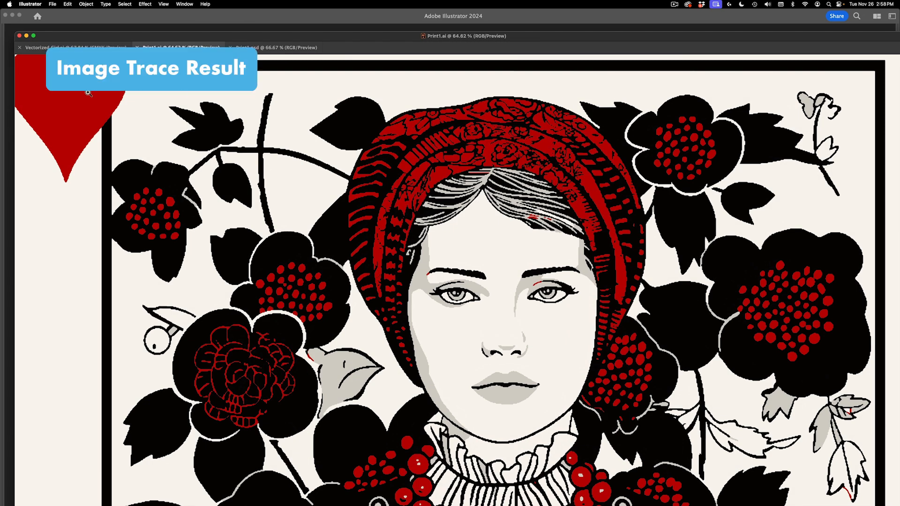
left_click(84, 48)
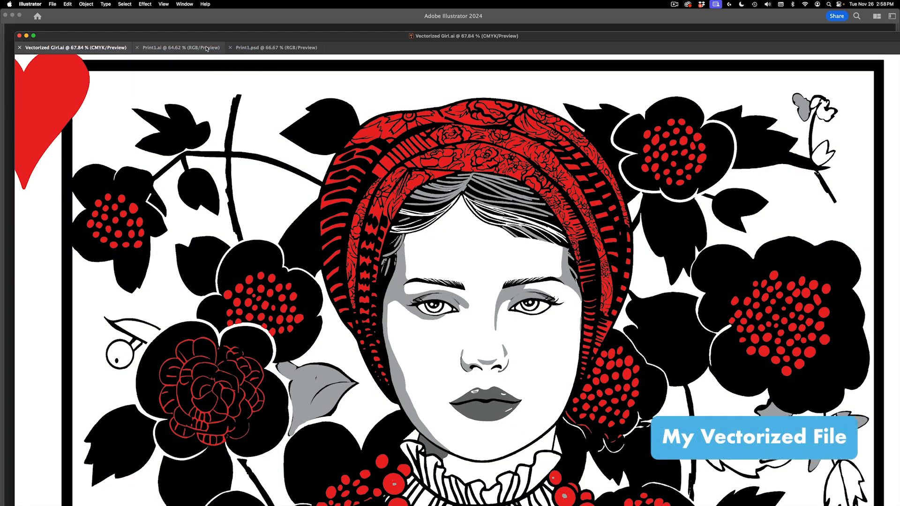
left_click(189, 49)
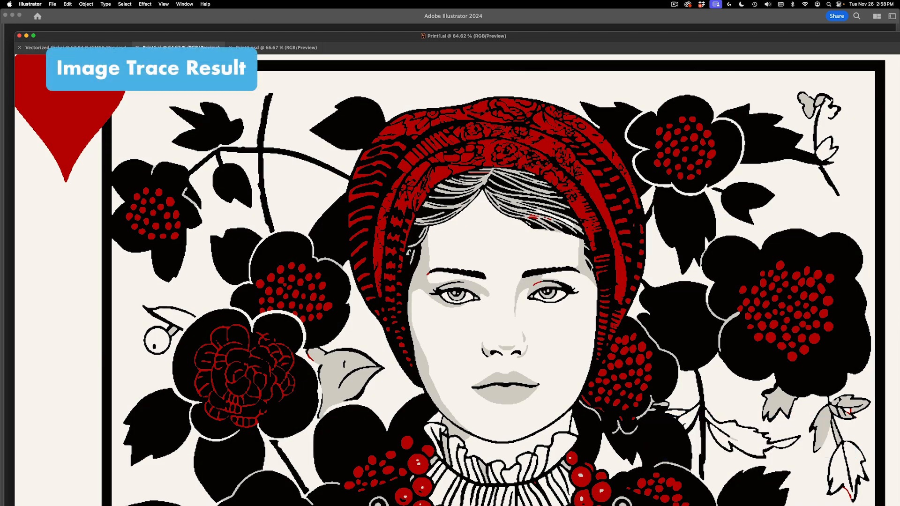
left_click(96, 48)
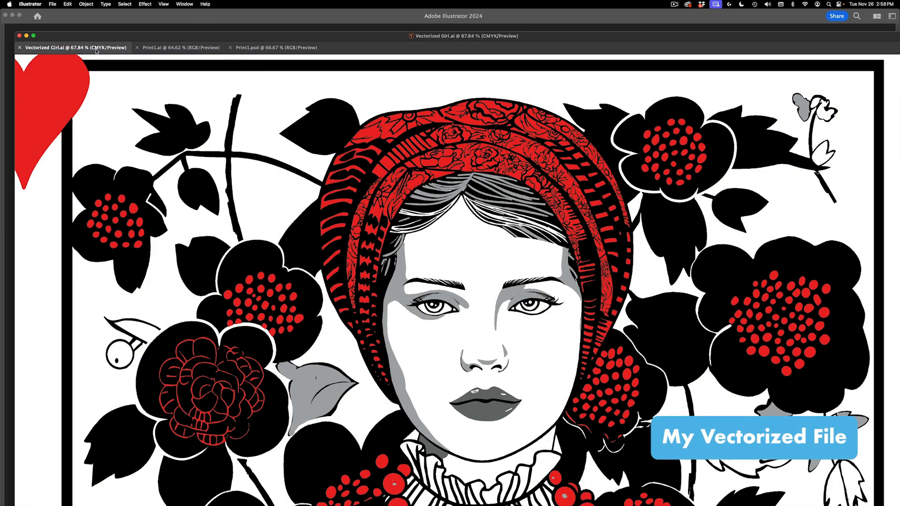
left_click(157, 48)
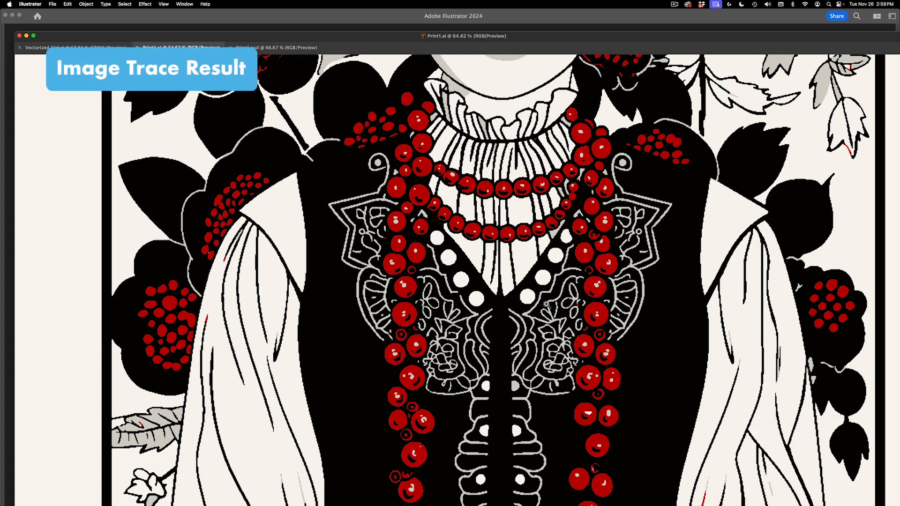
left_click(94, 48)
Examine the vectorized artwork in Vectorized Girl.ai down to the hands and as a whole card
scroll(404, 321, "up", 1)
scroll(405, 320, "up", 3)
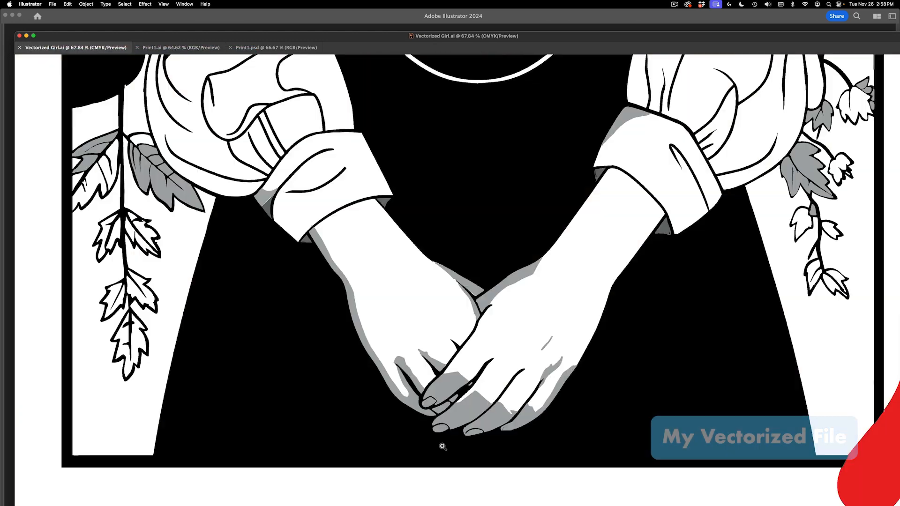
scroll(442, 447, "up", 2)
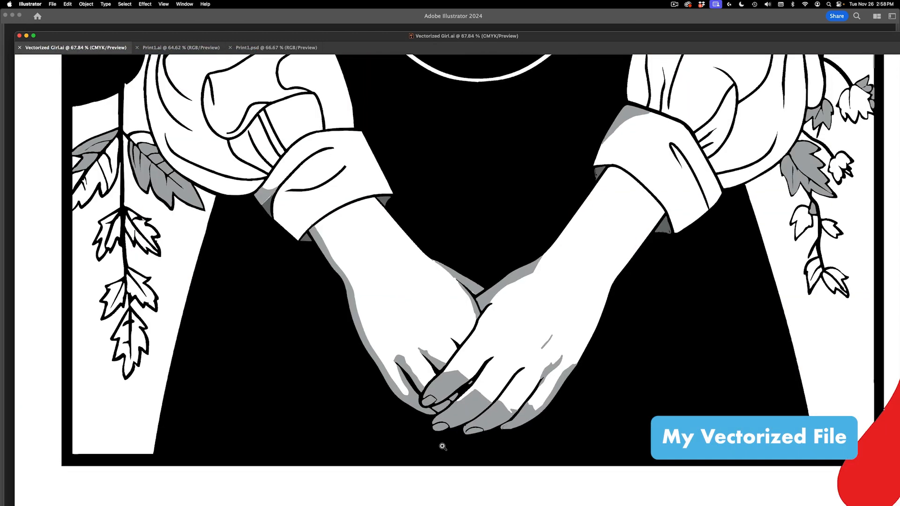
key("super+0")
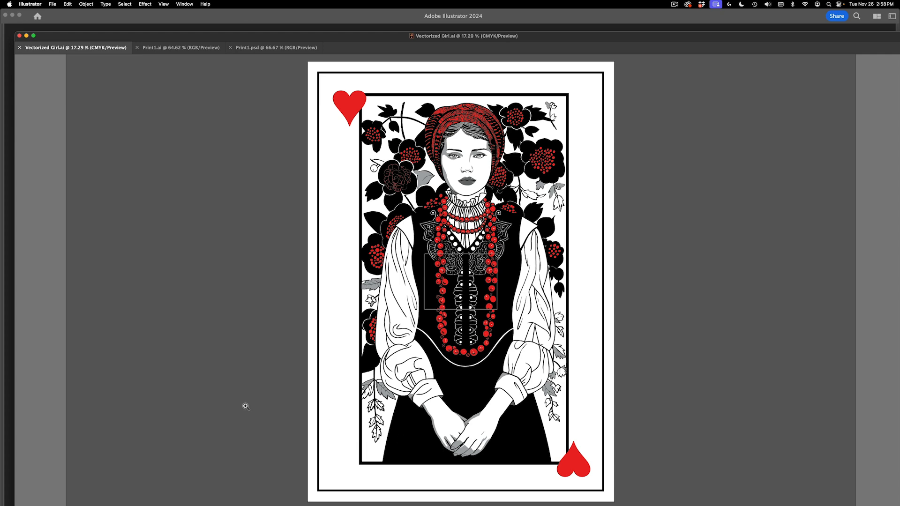
left_click(173, 335)
key("super+0")
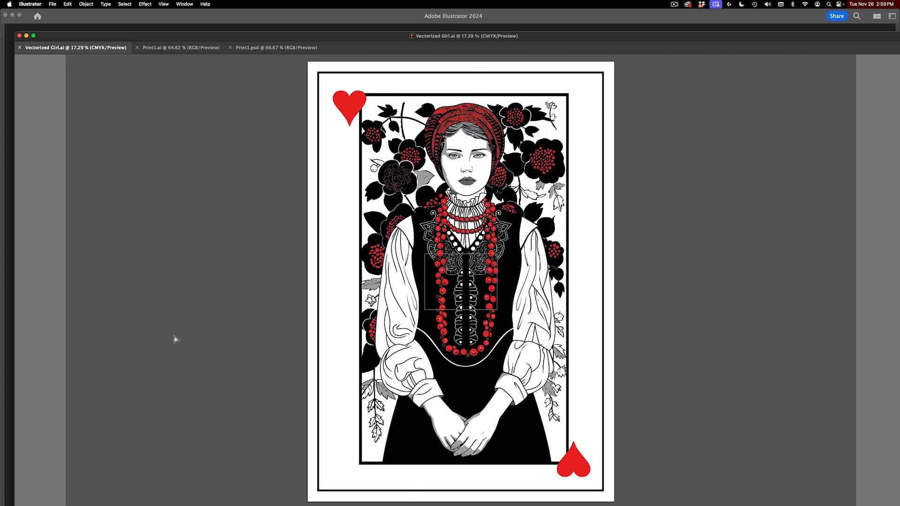
key("super+equal")
scroll(317, 364, "up", 5)
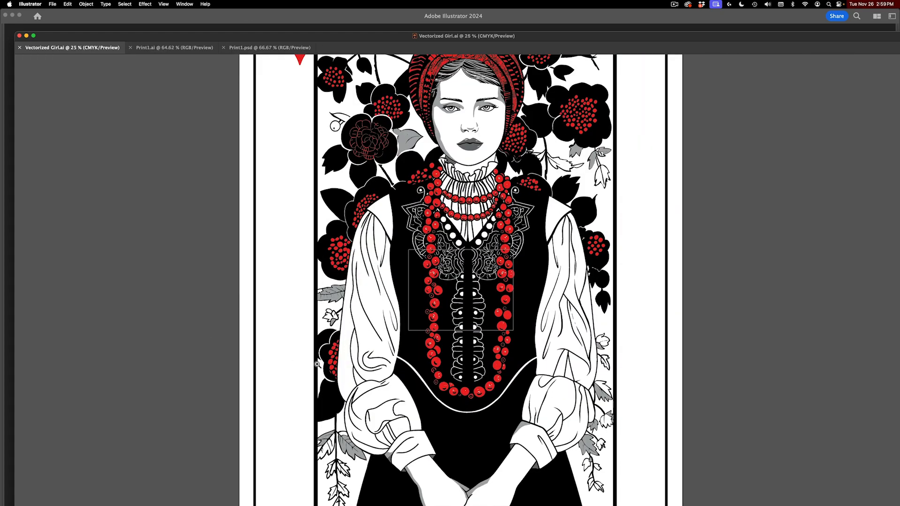